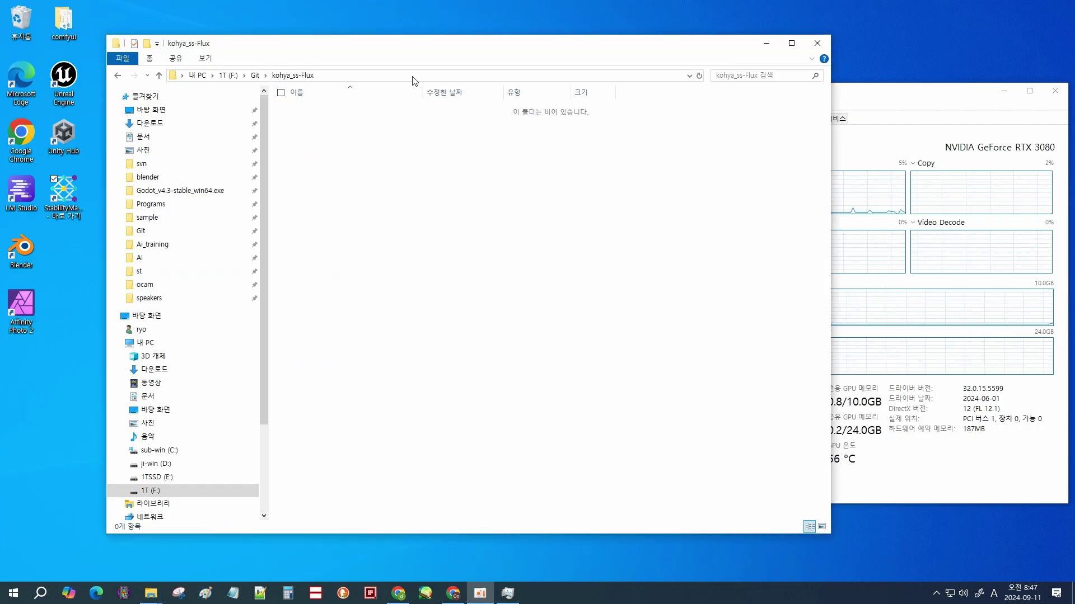
- Open a Command Prompt in the empty F:\Git\kohya_ss-Flux folder
{"action": "left_click", "coordinate": [413, 76]}
{"action": "type", "text": "cmd"}
{"action": "key", "text": "Return"}
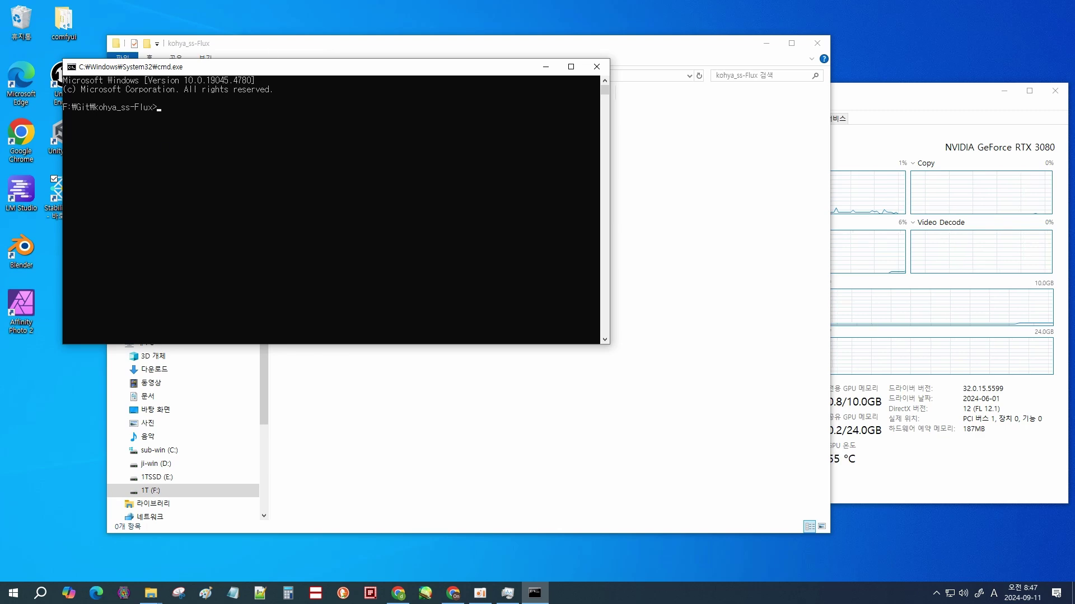
{"action": "key", "text": "alt+Tab"}
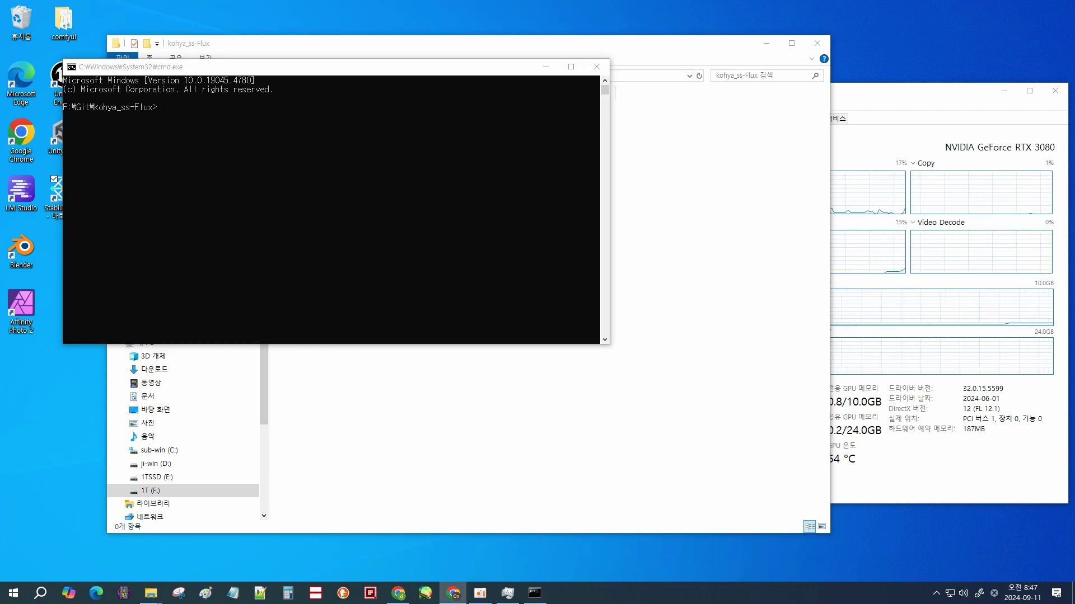
{"action": "key", "text": "alt+Tab"}
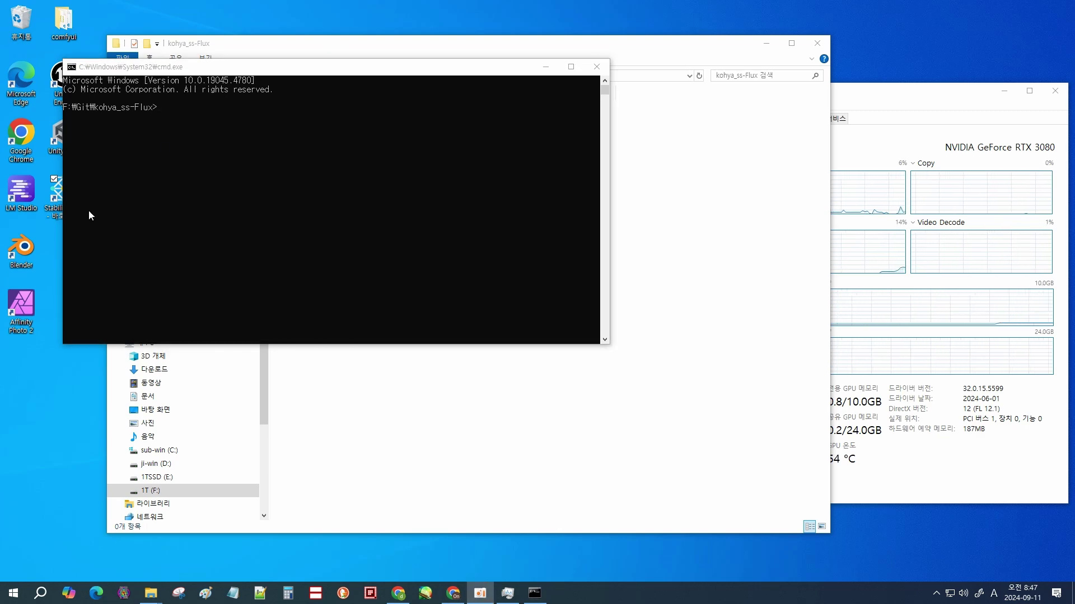
{"action": "left_click", "coordinate": [236, 86]}
{"action": "right_click", "coordinate": [197, 110]}
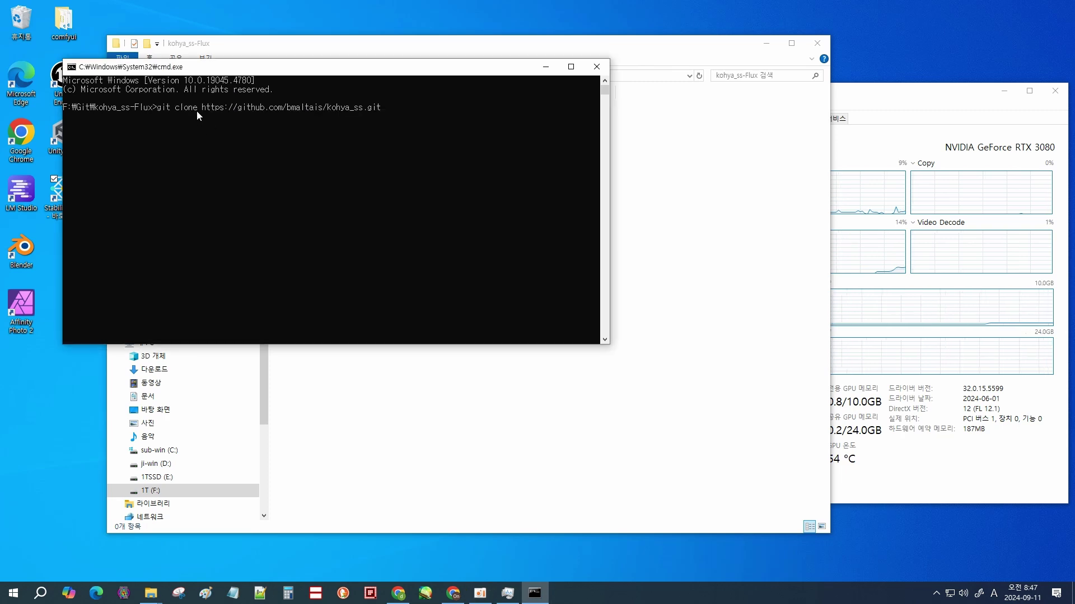
{"action": "key", "text": "Return"}
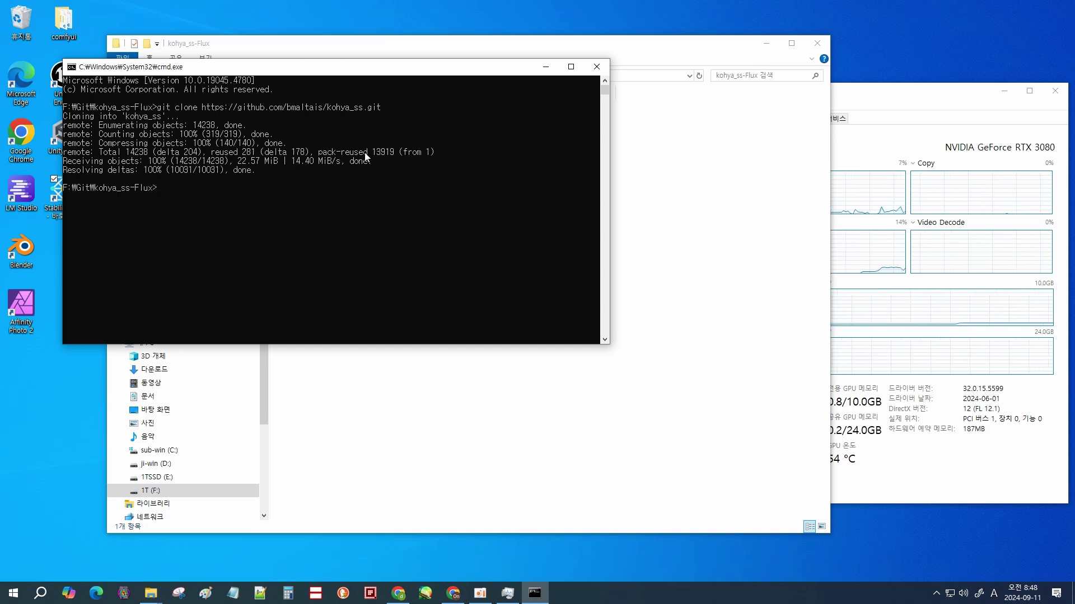
- In File Explorer, move all contents of the cloned kohya_ss subfolder up into the kohya_ss-Flux folder
{"action": "left_click", "coordinate": [414, 49]}
{"action": "left_click_drag", "start_coordinate": [414, 49], "coordinate": [437, 55]}
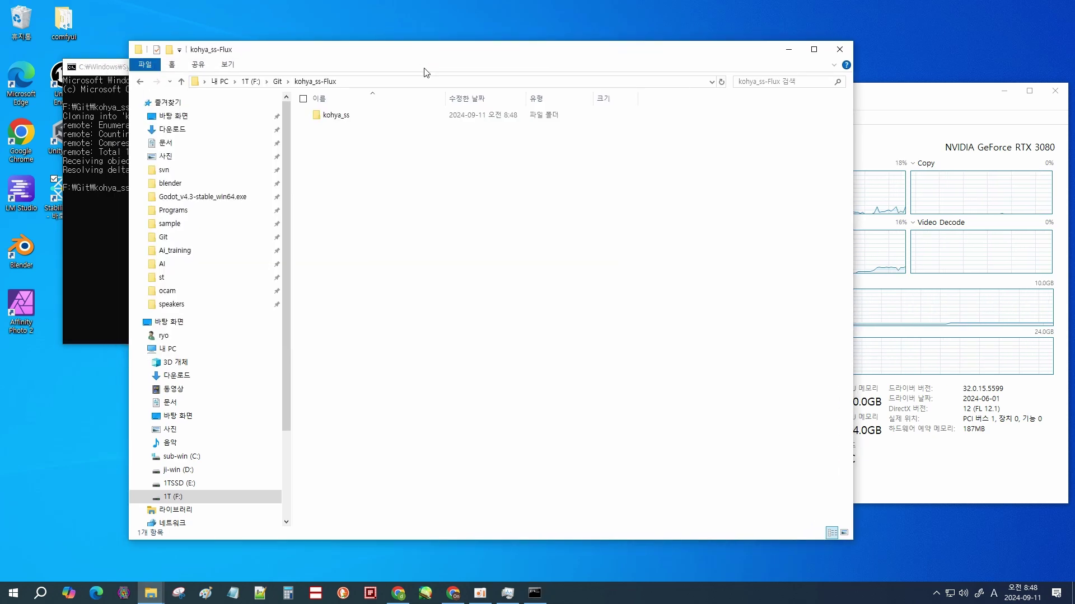
{"action": "double_click", "coordinate": [377, 113]}
{"action": "key", "text": "ctrl+a"}
{"action": "key", "text": "ctrl+x"}
{"action": "left_click", "coordinate": [315, 82]}
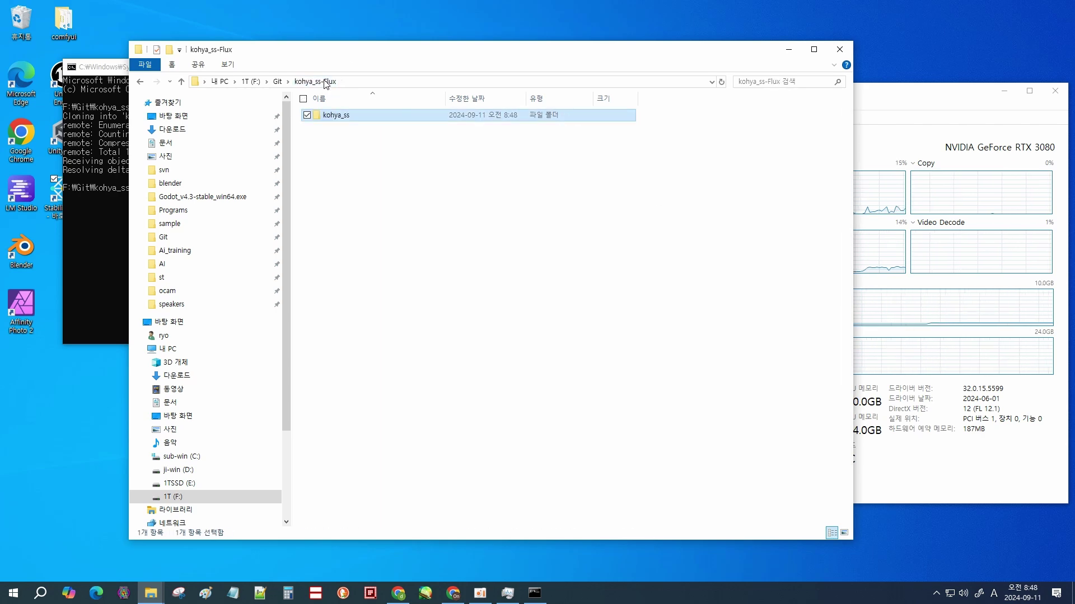
{"action": "key", "text": "ctrl+v"}
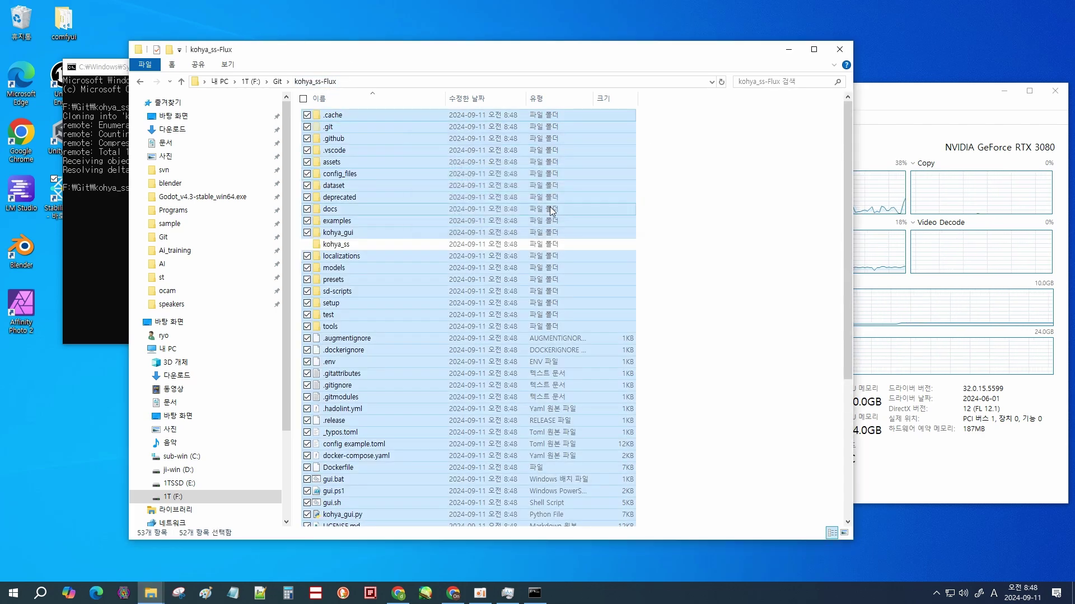
- Delete the emptied kohya_ss subfolder and look through the files in kohya_ss-Flux
{"action": "left_click", "coordinate": [361, 244]}
{"action": "key", "text": "Delete"}
{"action": "scroll", "coordinate": [665, 376], "scroll_direction": "down", "scroll_amount": 6}
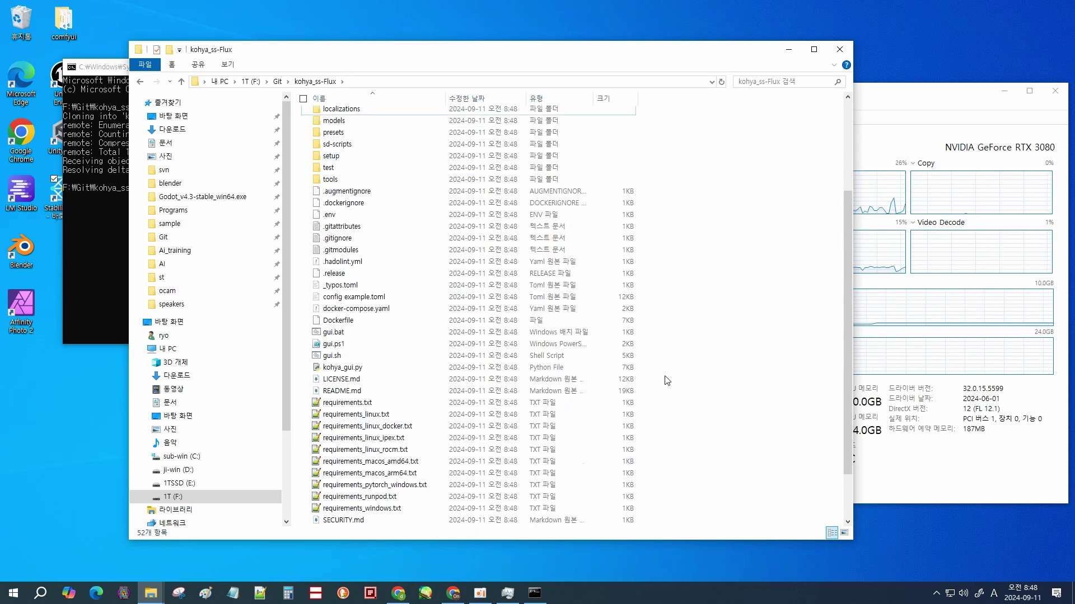
{"action": "scroll", "coordinate": [671, 380], "scroll_direction": "up", "scroll_amount": 6}
{"action": "scroll", "coordinate": [676, 381], "scroll_direction": "down", "scroll_amount": 6}
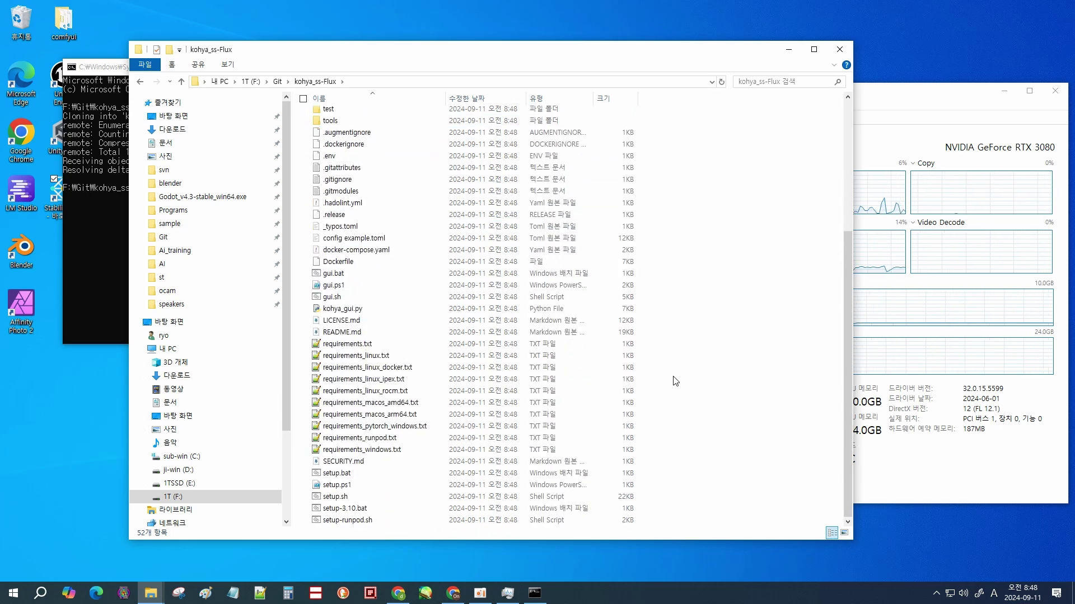
- Run setup in the Command Prompt and choose option 1 to install the kohya_ss GUI
{"action": "left_click", "coordinate": [110, 70]}
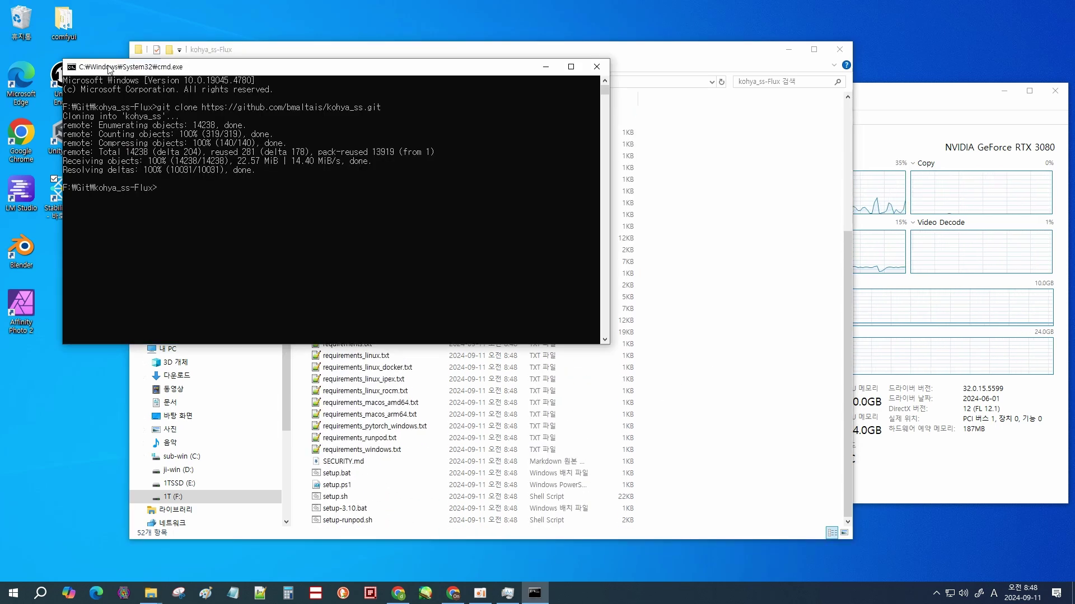
{"action": "type", "text": "setup"}
{"action": "key", "text": "Return"}
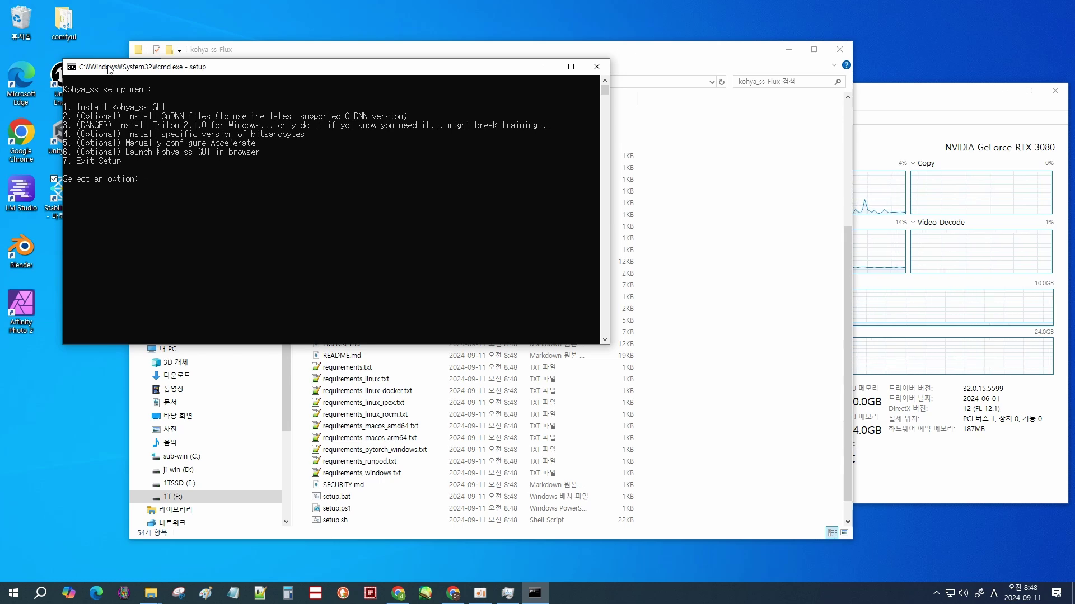
{"action": "type", "text": "1"}
{"action": "key", "text": "Return"}
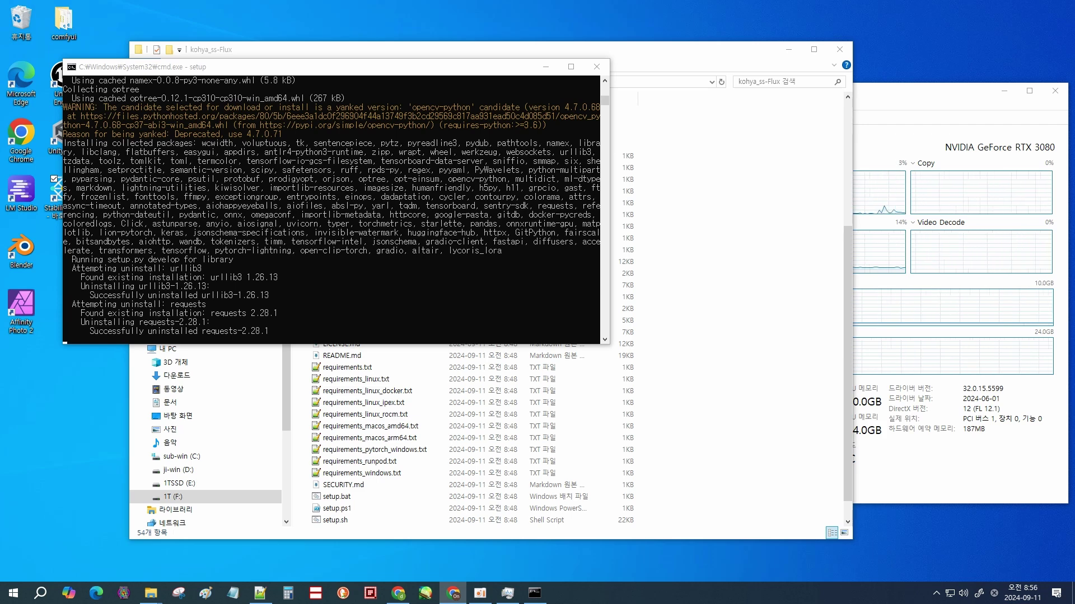
- Install the CuDNN files with setup option 2, and force install the recommended Bitsandbytes 0.41.2 with option 4
{"action": "type", "text": "2"}
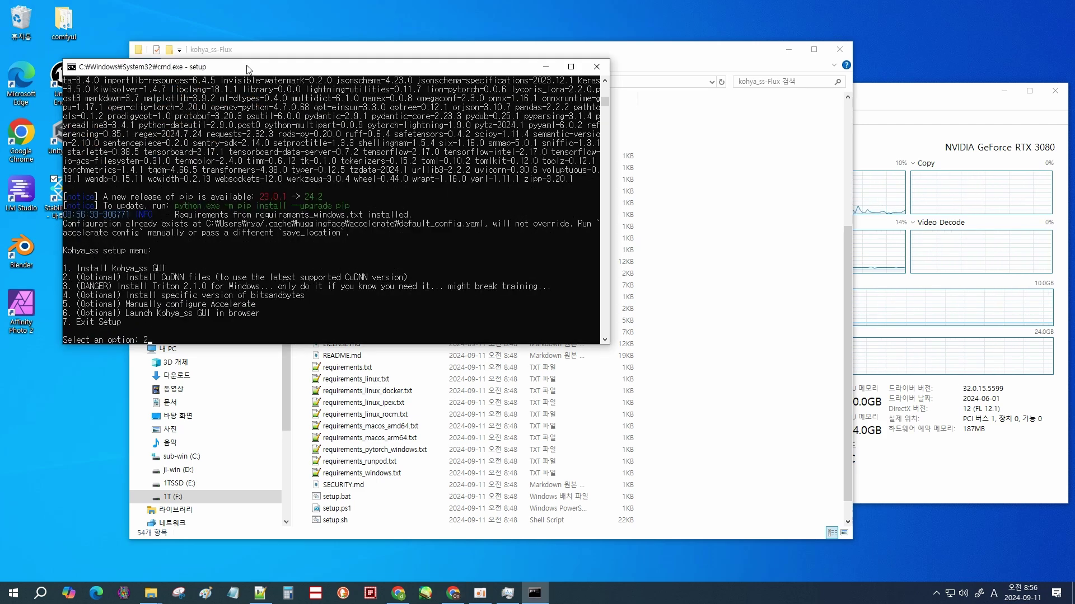
{"action": "key", "text": "Return"}
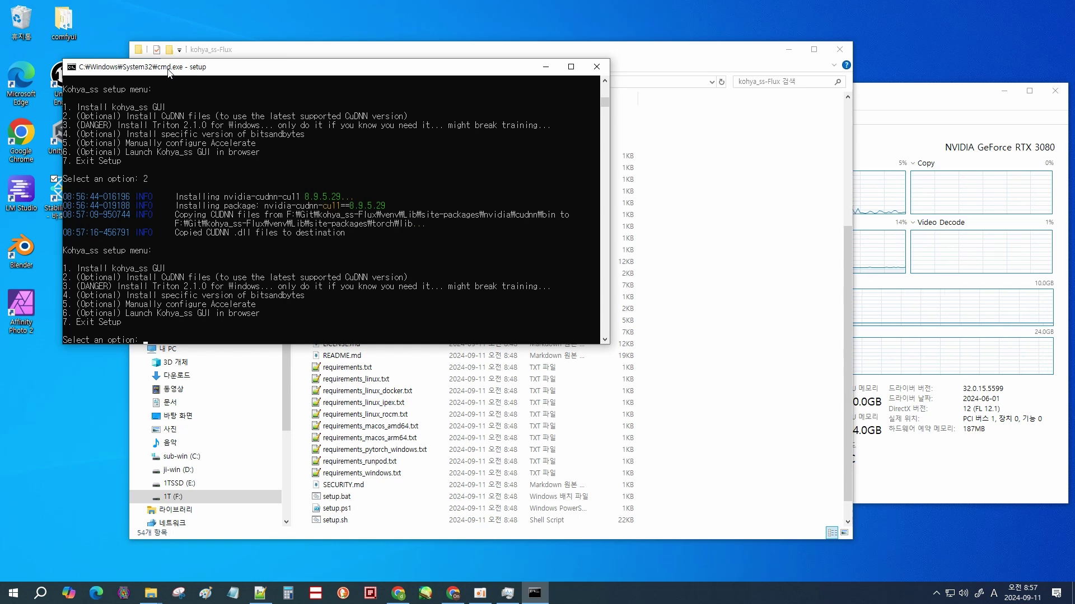
{"action": "type", "text": "4"}
{"action": "key", "text": "Return"}
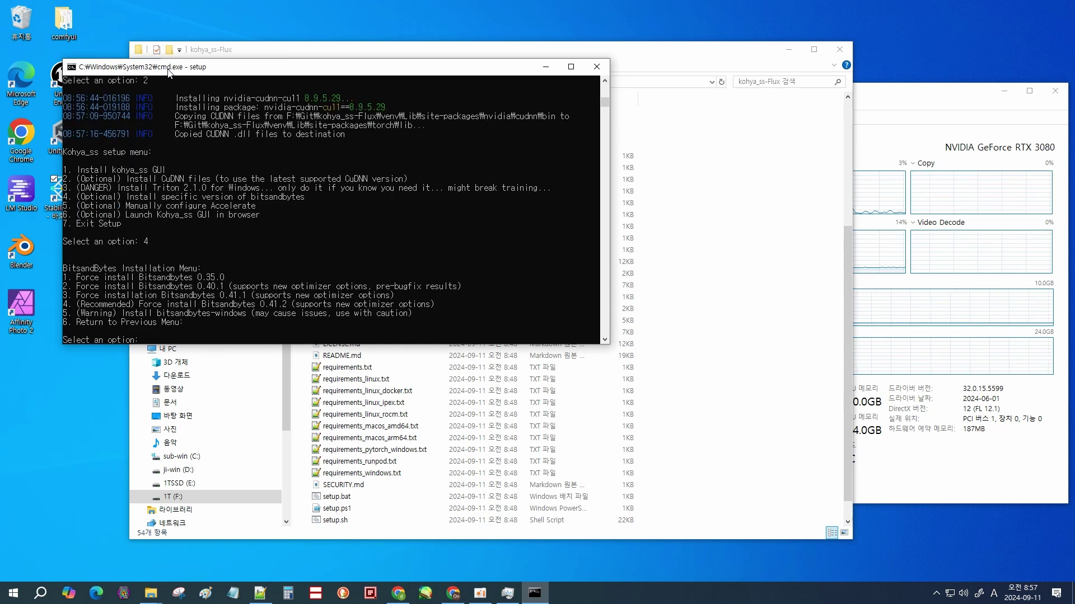
{"action": "type", "text": "4"}
{"action": "key", "text": "Return"}
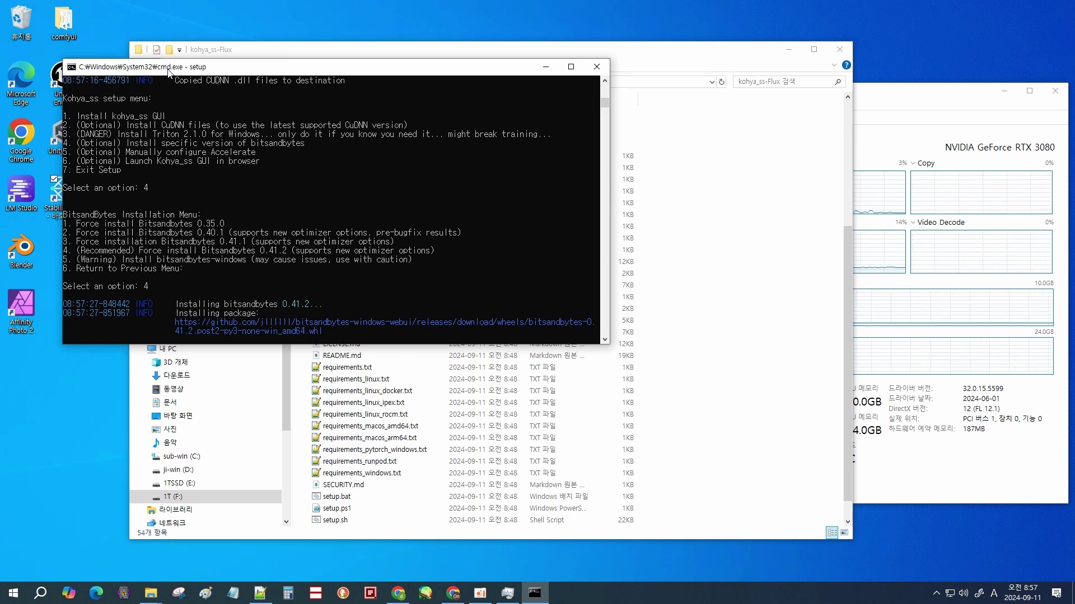
- Exit the setup with option 7 and run git fetch origin in the repository
{"action": "type", "text": "6"}
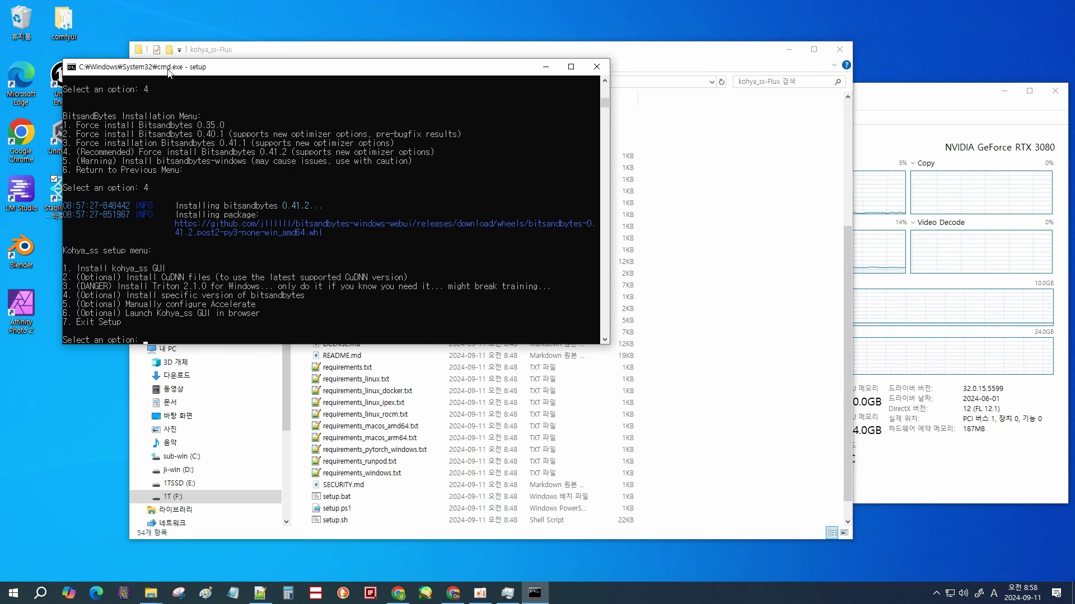
{"action": "key", "text": "Return"}
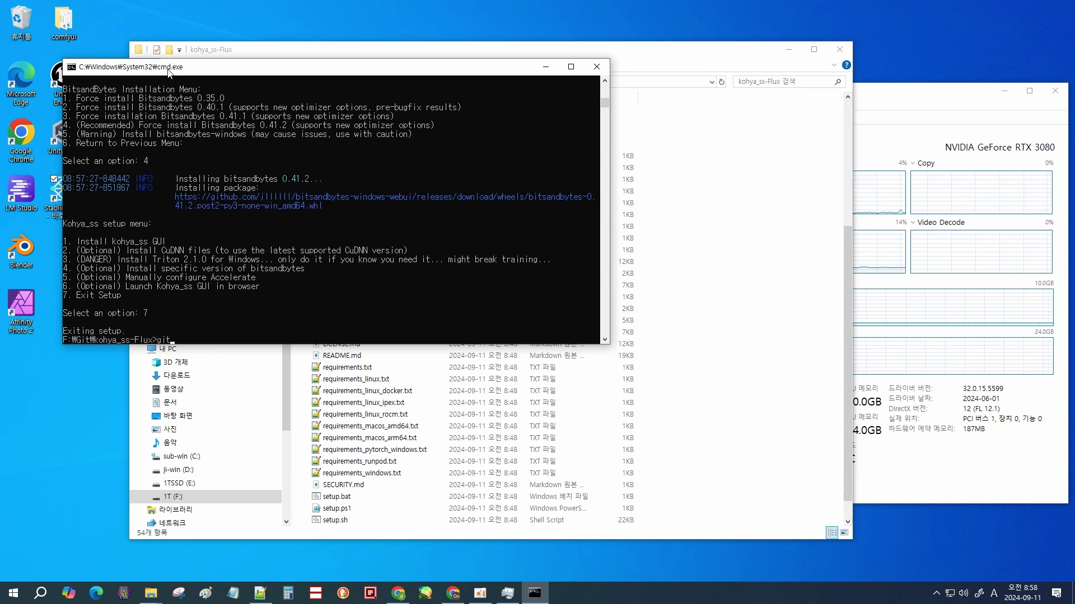
{"action": "key", "text": "ctrl+v"}
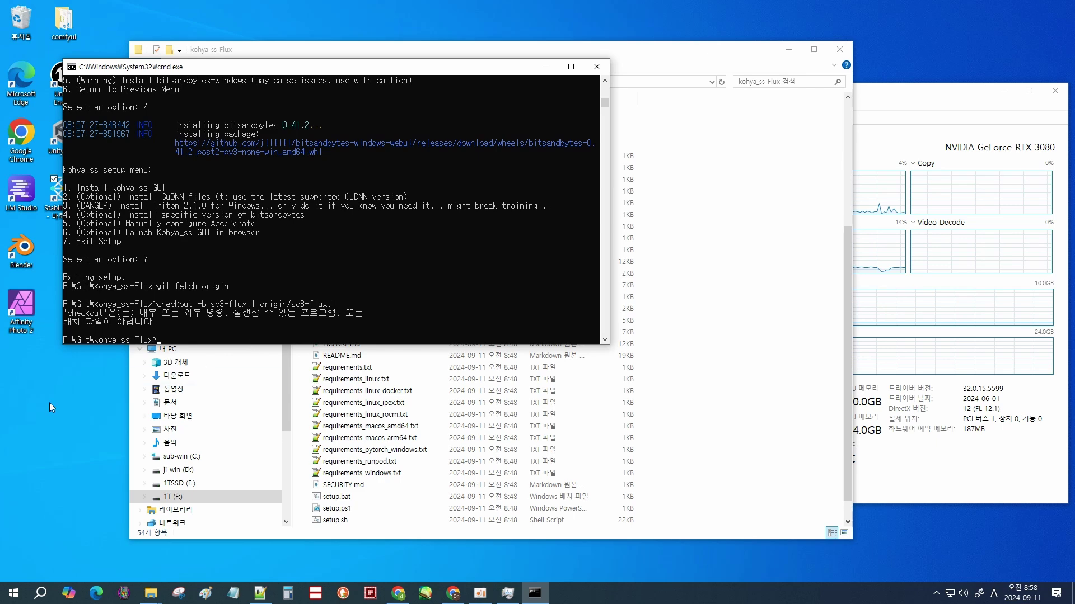
- Create and switch to the branch with git checkout -b sd3-flux.1 origin/sd3-flux.1
{"action": "left_click", "coordinate": [259, 592]}
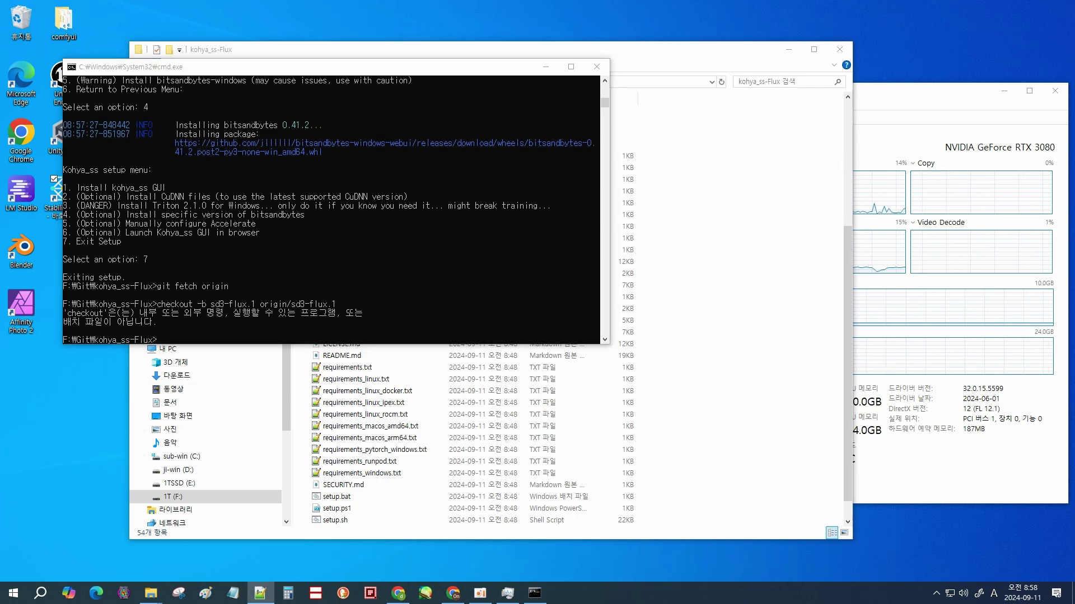
{"action": "left_click", "coordinate": [166, 338]}
{"action": "key", "text": "ctrl+v"}
{"action": "key", "text": "Return"}
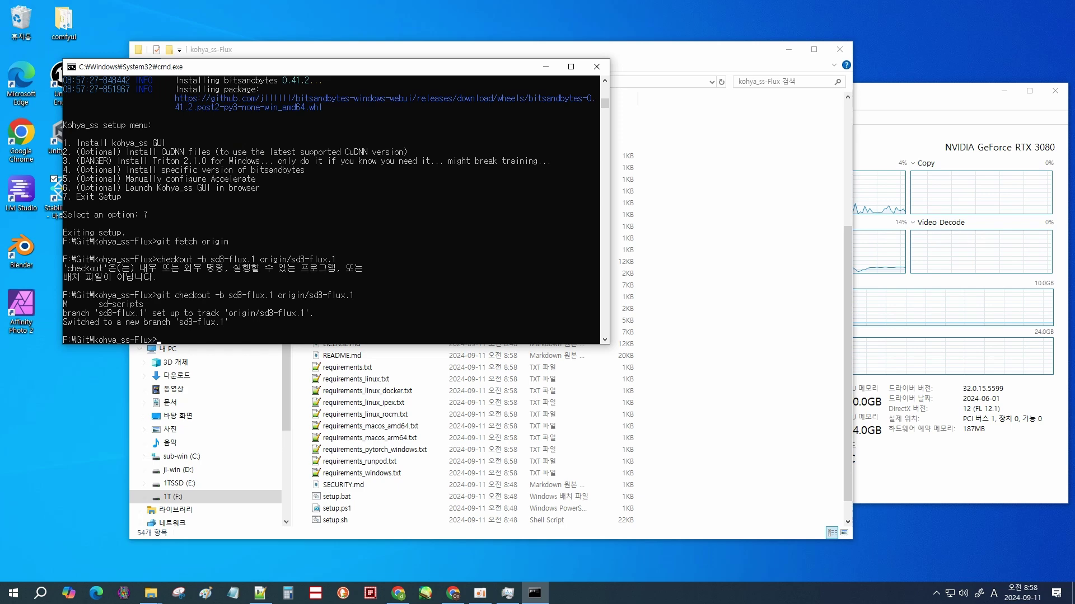
- List the repository's local branches with git branch to check the active one
{"action": "left_click", "coordinate": [260, 592]}
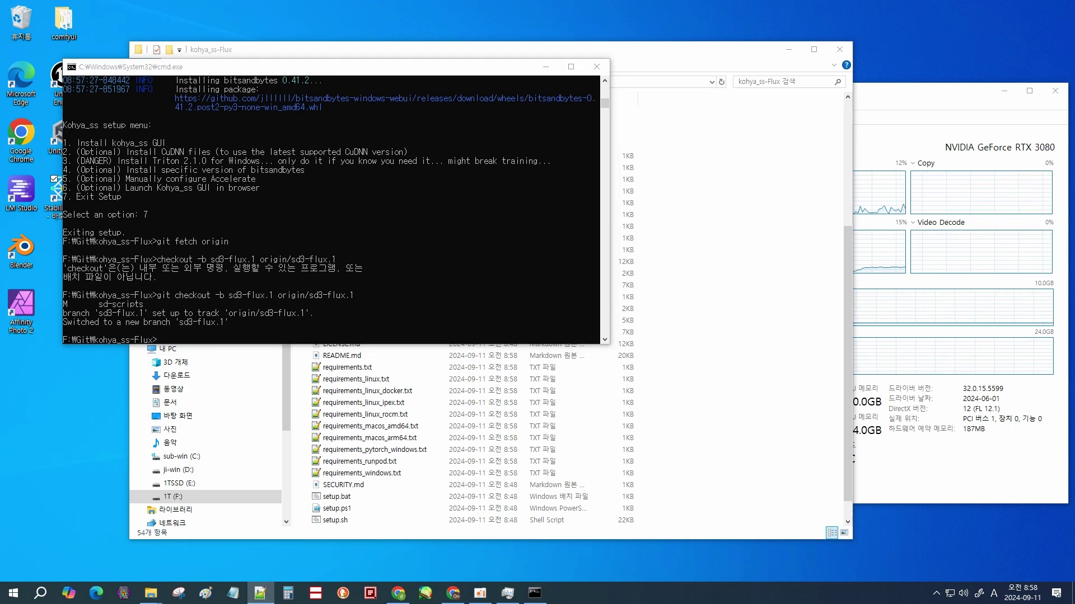
{"action": "left_click", "coordinate": [197, 342]}
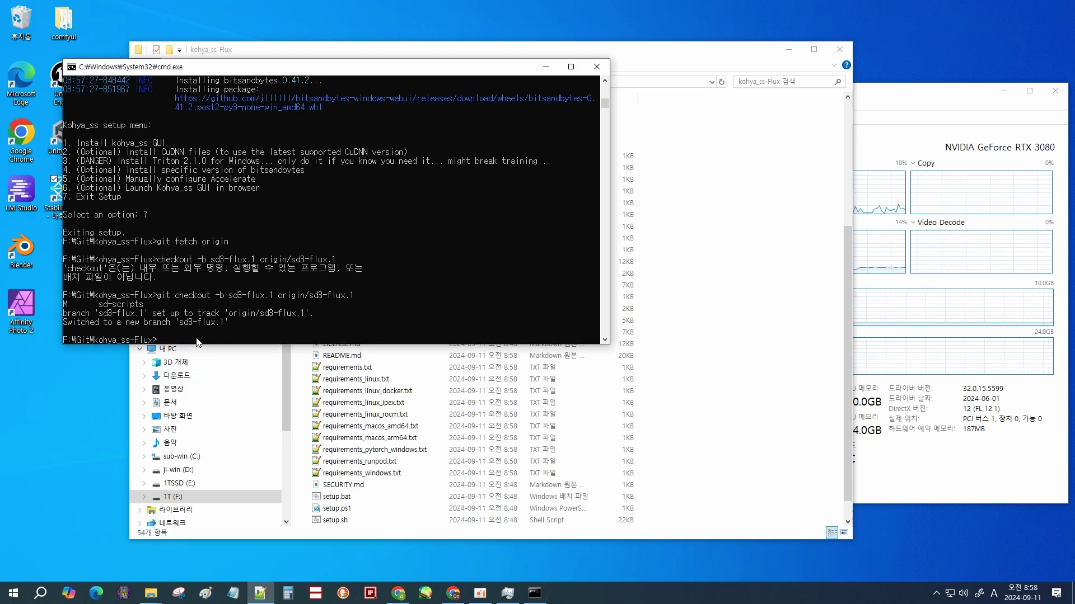
{"action": "type", "text": "git branch"}
{"action": "key", "text": "Return"}
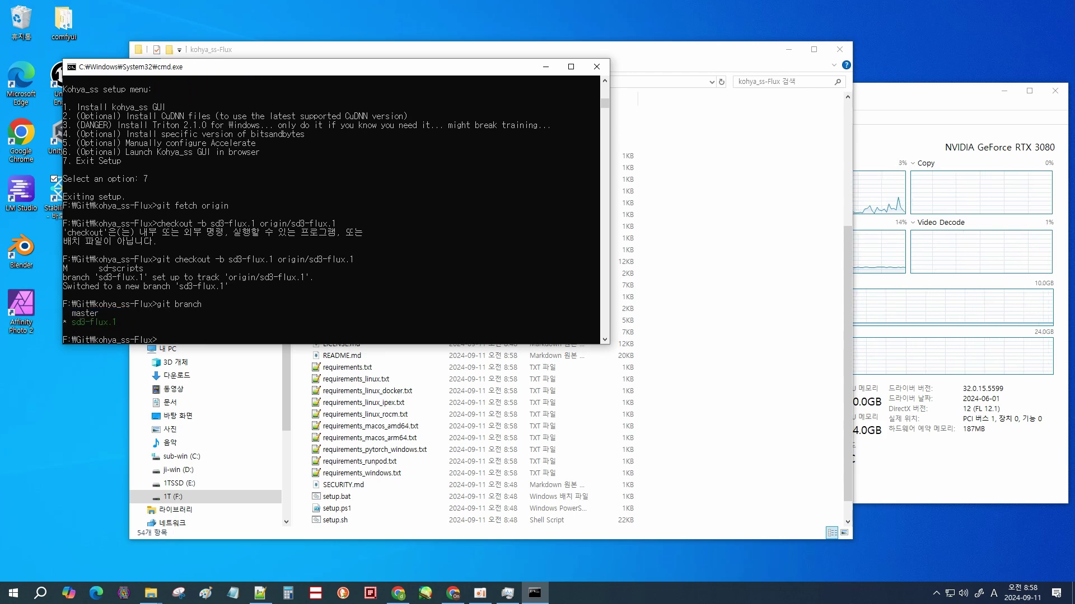
- Run setup.bat and start the manual Accelerate configuration (option 5), choosing This machine and No distributed training
{"action": "key", "text": "alt+Tab"}
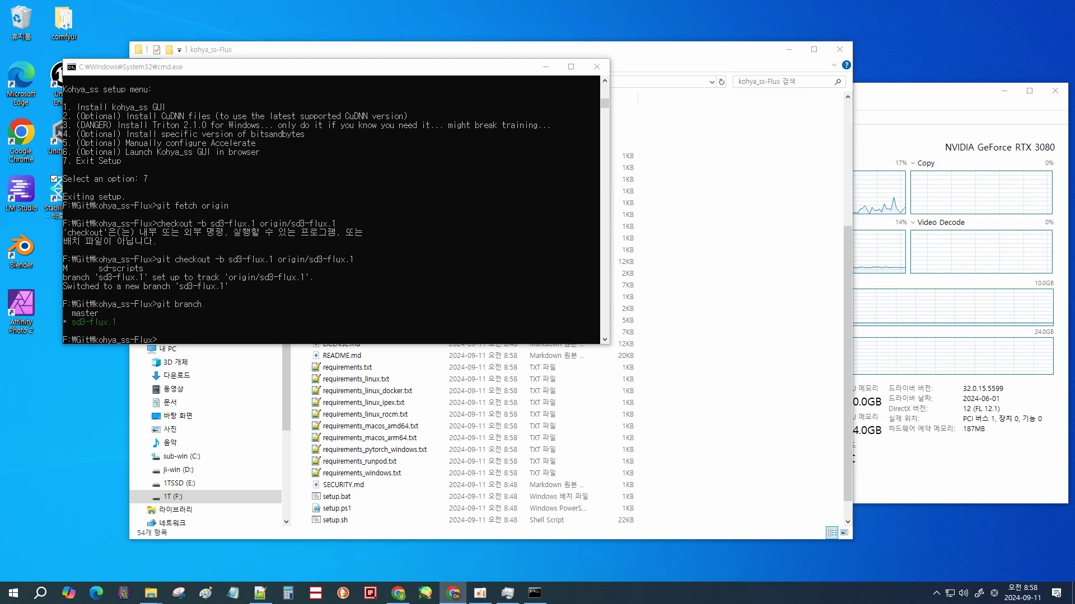
{"action": "left_click", "coordinate": [314, 72]}
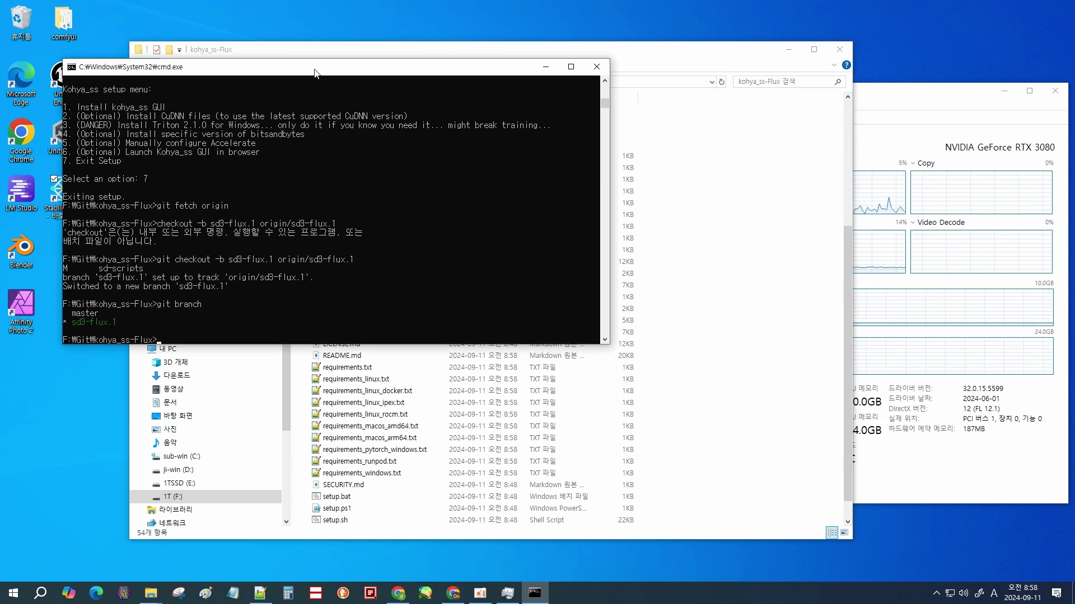
{"action": "type", "text": "setup.bat"}
{"action": "key", "text": "Return"}
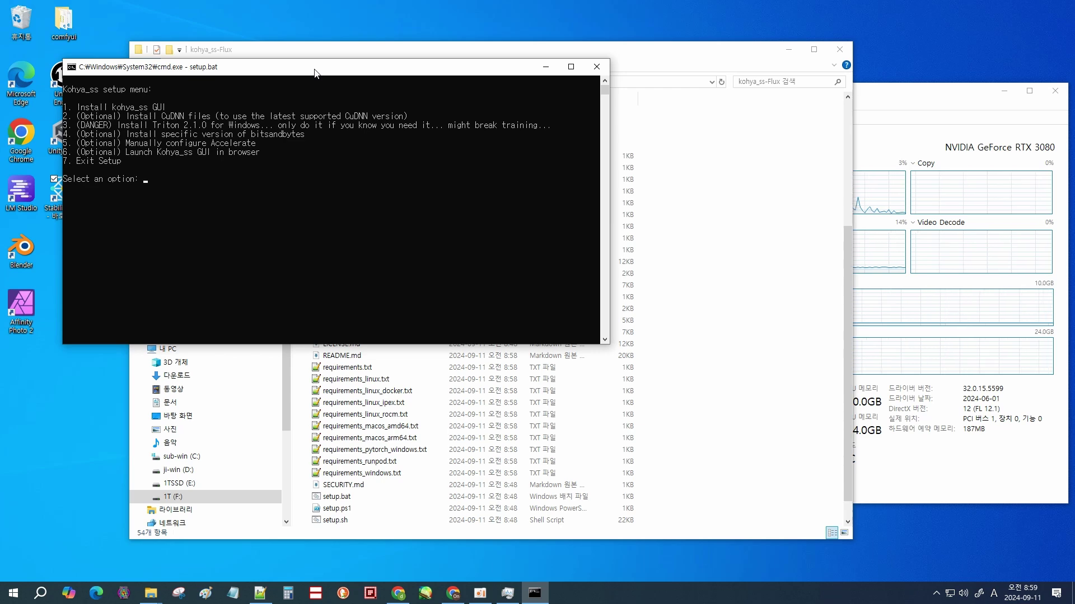
{"action": "type", "text": "5"}
{"action": "key", "text": "Return"}
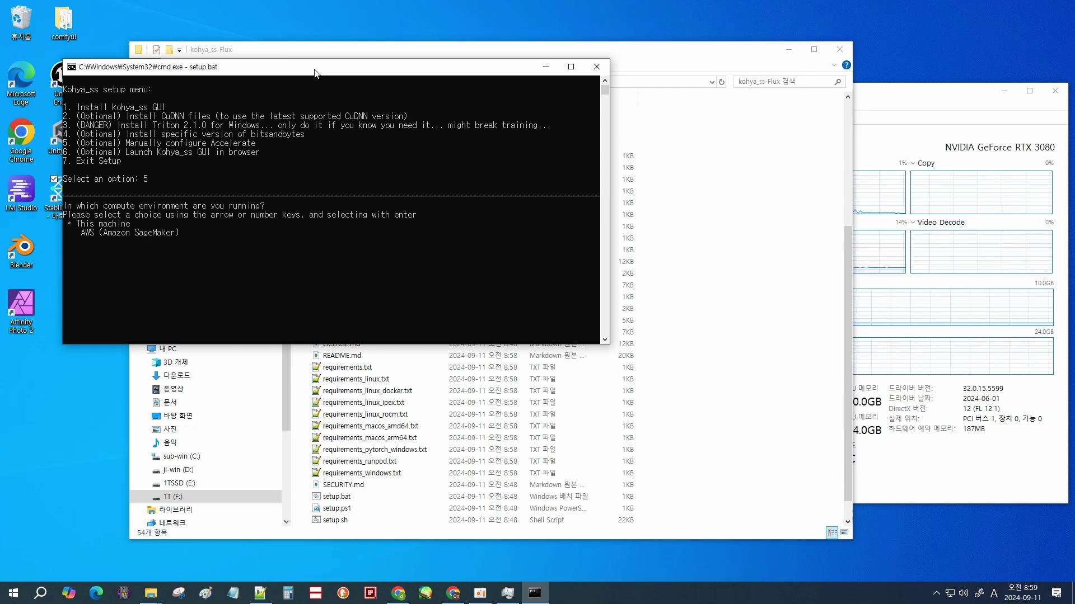
{"action": "key", "text": "Return"}
{"action": "key", "text": "Return"}
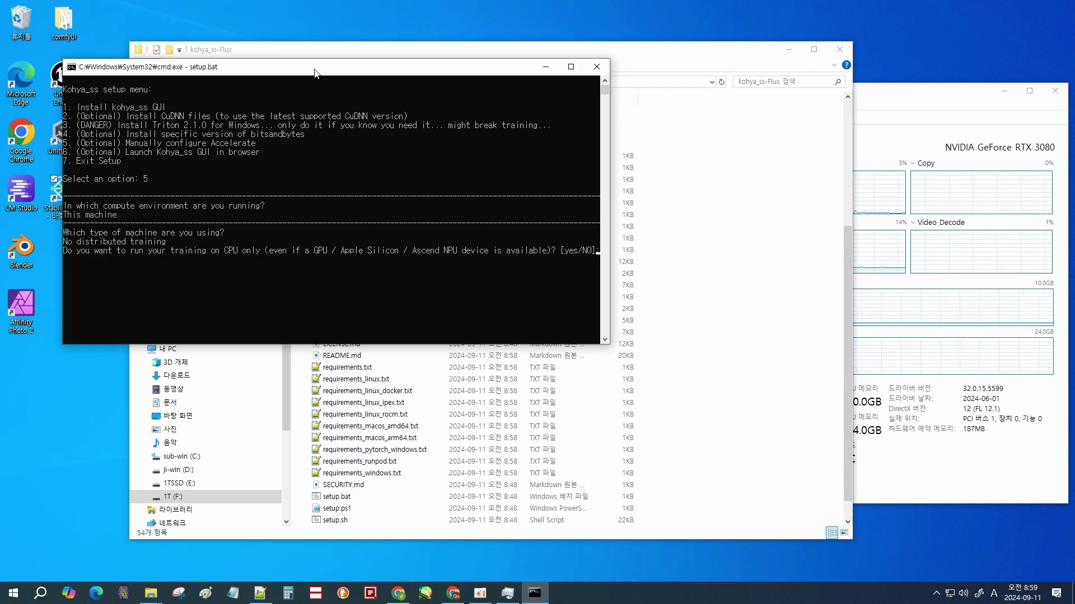
- Widen the console window and answer no to CPU-only training, torch dynamo optimization and DeepSpeed
{"action": "left_click_drag", "start_coordinate": [610, 238], "coordinate": [650, 239]}
{"action": "type", "text": "no"}
{"action": "key", "text": "Return"}
{"action": "type", "text": "no"}
{"action": "key", "text": "Return"}
{"action": "type", "text": "no"}
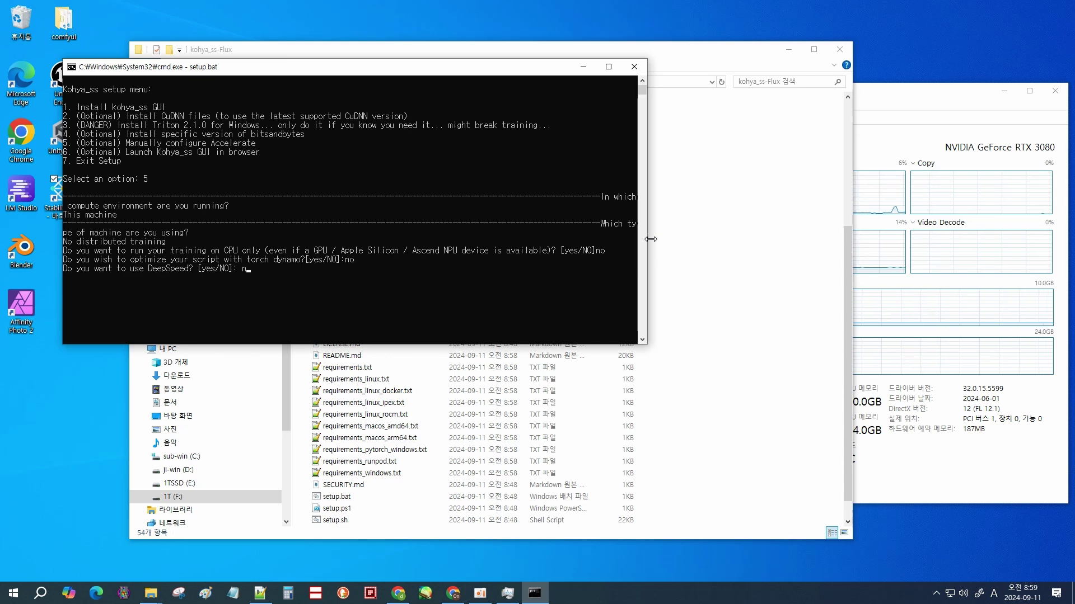
{"action": "key", "text": "Return"}
- Set Accelerate to use all GPUs with bf16 mixed precision, and exit the setup with option 7
{"action": "type", "text": "all]:all"}
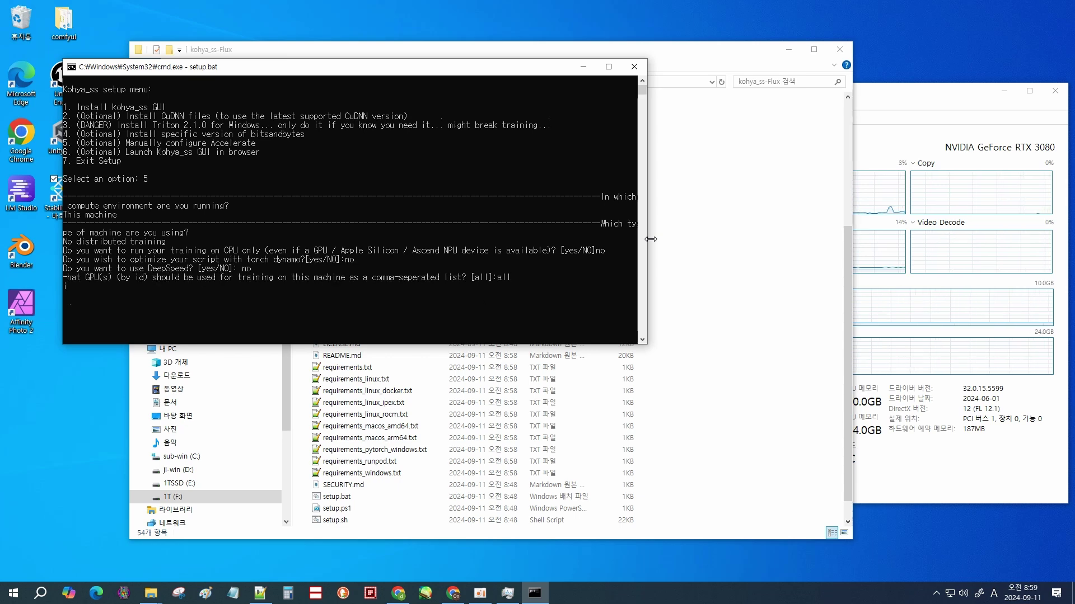
{"action": "key", "text": "Return"}
{"action": "key", "text": "Down"}
{"action": "key", "text": "Down"}
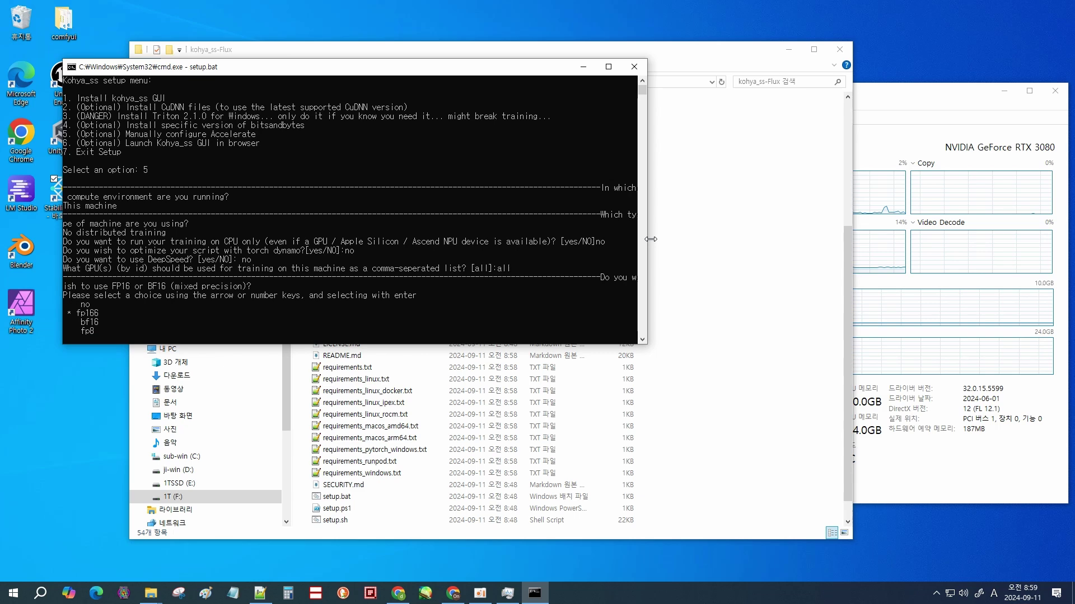
{"action": "key", "text": "Return"}
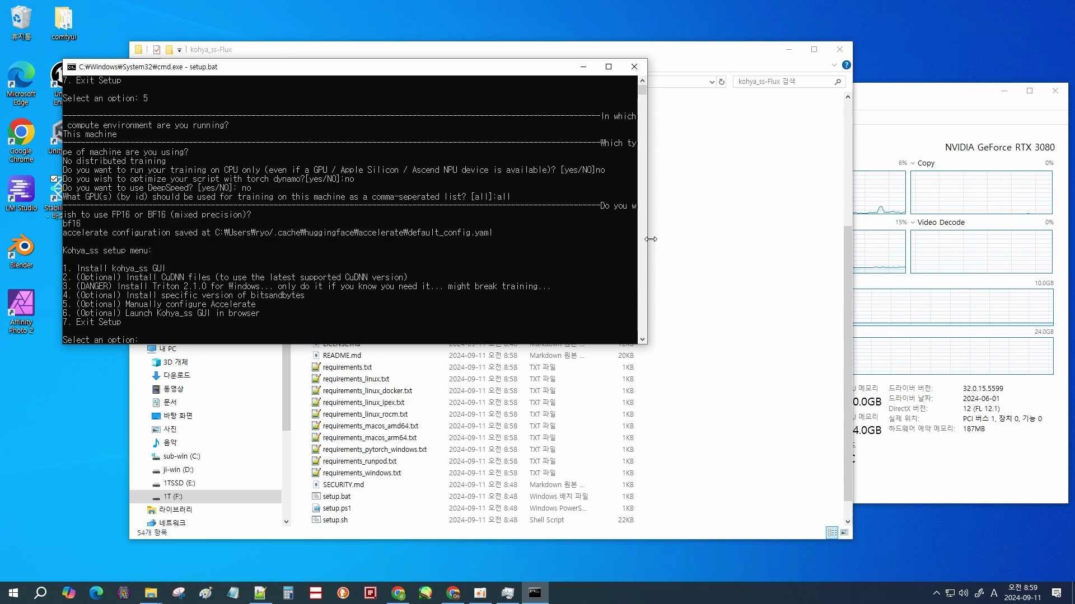
{"action": "type", "text": "7"}
{"action": "key", "text": "Return"}
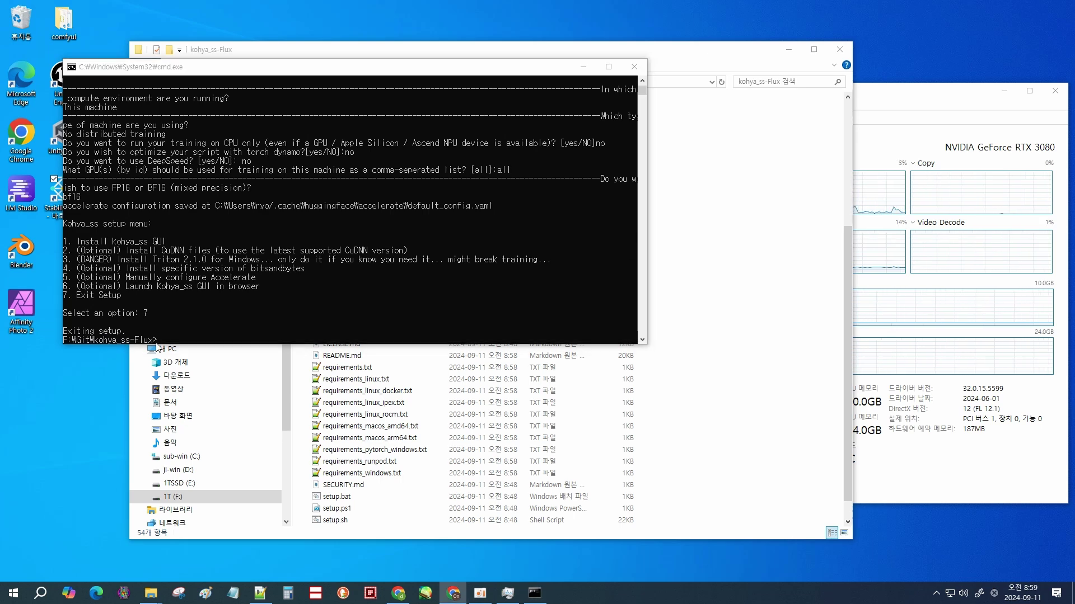
- Install the Python dependencies with pip install --use-pep517 -r requirements.txt, and close the console
{"action": "type", "text": "pip install --use-pep517 -r requirements.txt"}
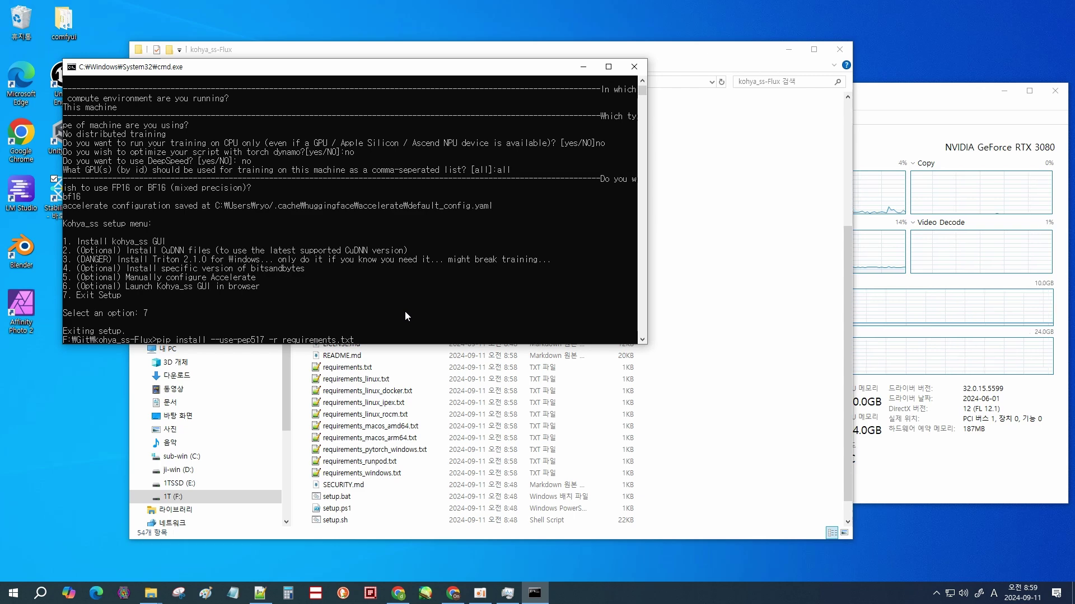
{"action": "key", "text": "Return"}
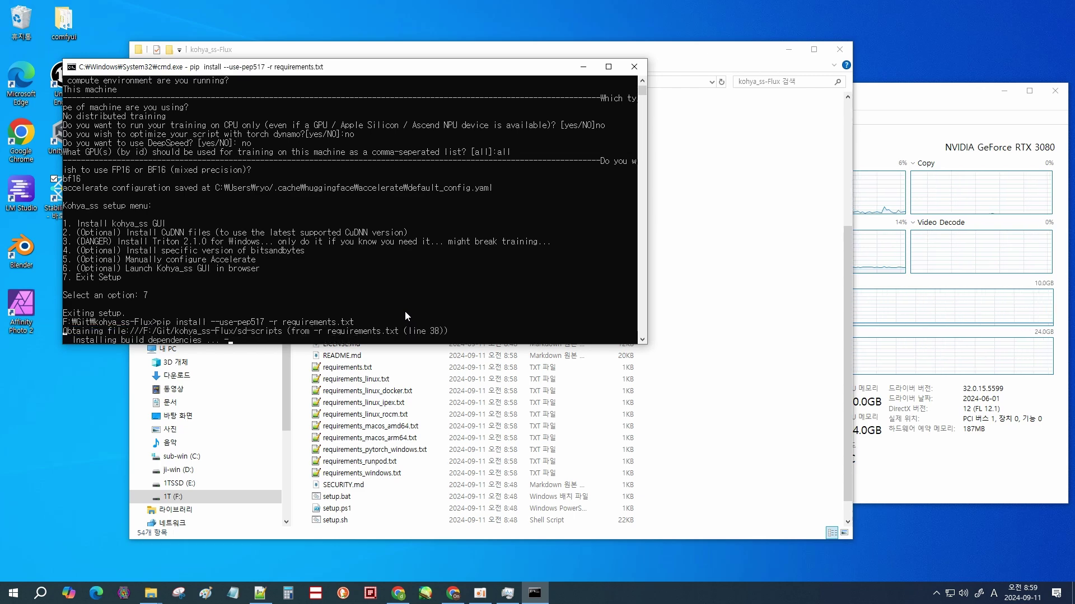
{"action": "key", "text": "alt+Tab"}
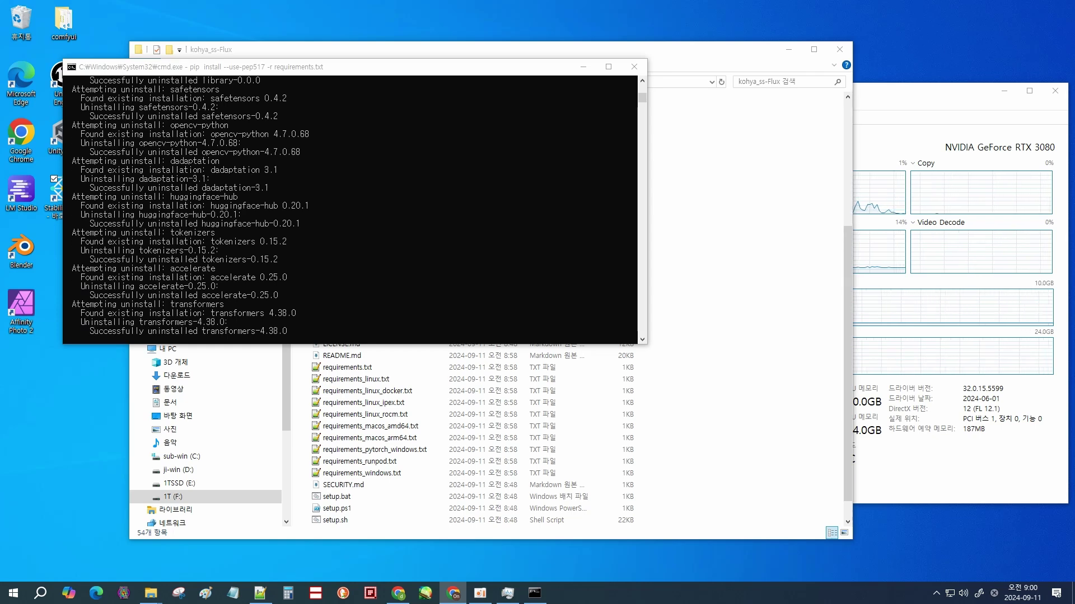
{"action": "left_click", "coordinate": [639, 69]}
- Launch the Kohya_ss GUI by running gui.bat from the kohya_ss-Flux folder, and move its console window aside
{"action": "scroll", "coordinate": [694, 279], "scroll_direction": "up", "scroll_amount": 3}
{"action": "scroll", "coordinate": [694, 279], "scroll_direction": "up", "scroll_amount": 3}
{"action": "scroll", "coordinate": [693, 278], "scroll_direction": "down", "scroll_amount": 6}
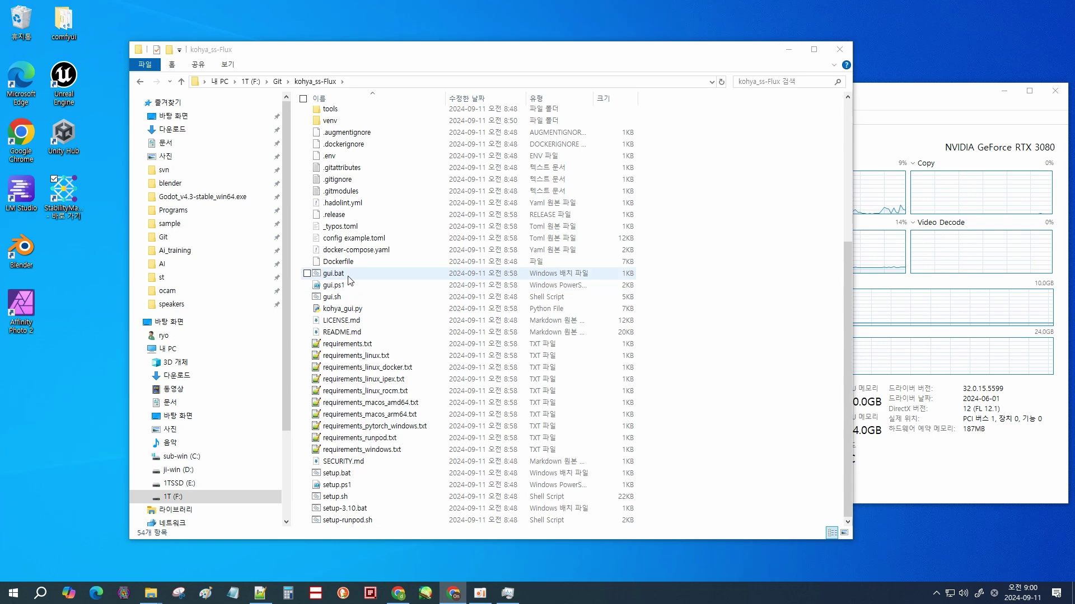
{"action": "double_click", "coordinate": [347, 277]}
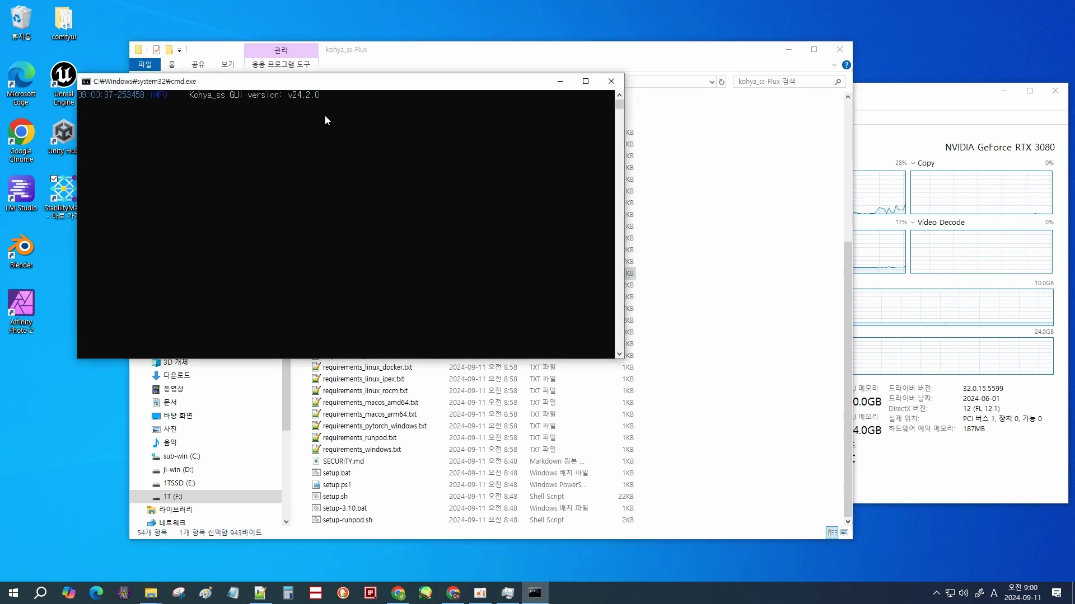
{"action": "left_click_drag", "start_coordinate": [375, 86], "coordinate": [350, 65]}
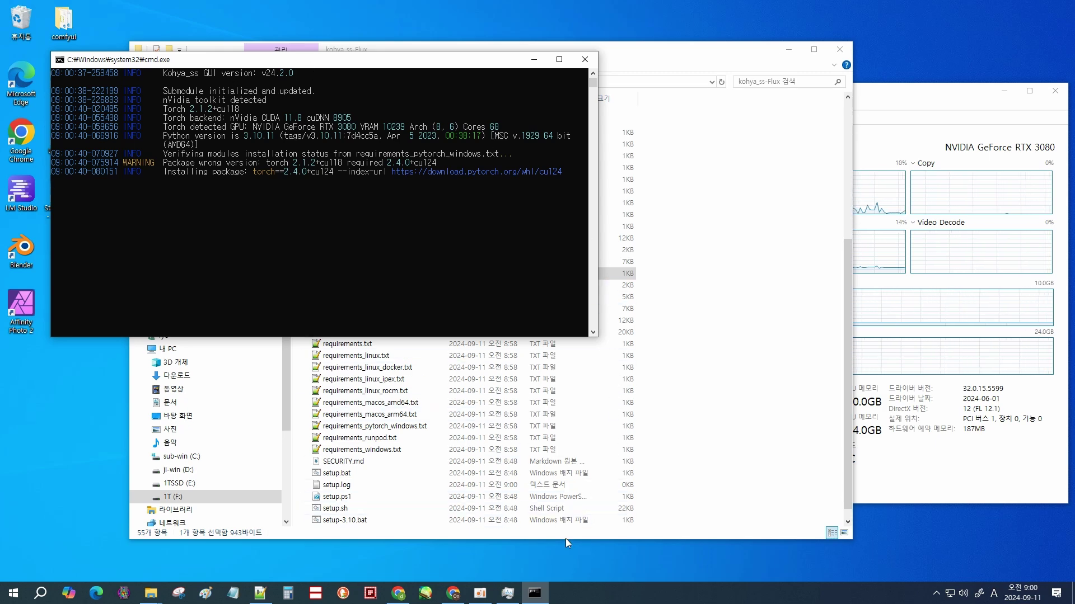
- Switch to the Kohya_ss GUI in Chrome and load the LoRA training configuration flux_lowvram.json from the Ai_training folder
{"action": "left_click", "coordinate": [455, 597]}
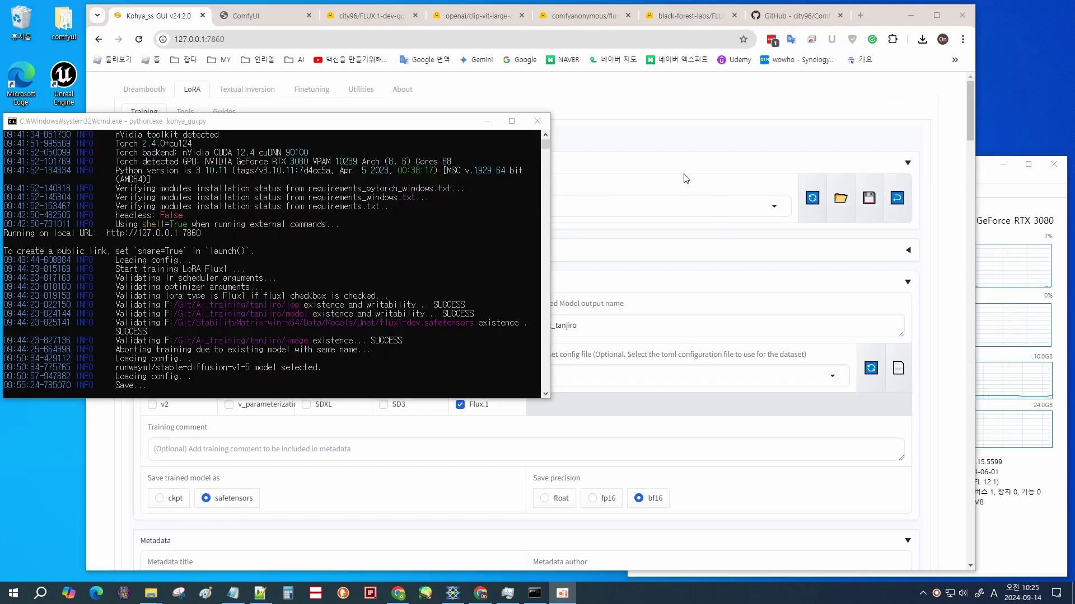
{"action": "left_click", "coordinate": [672, 132]}
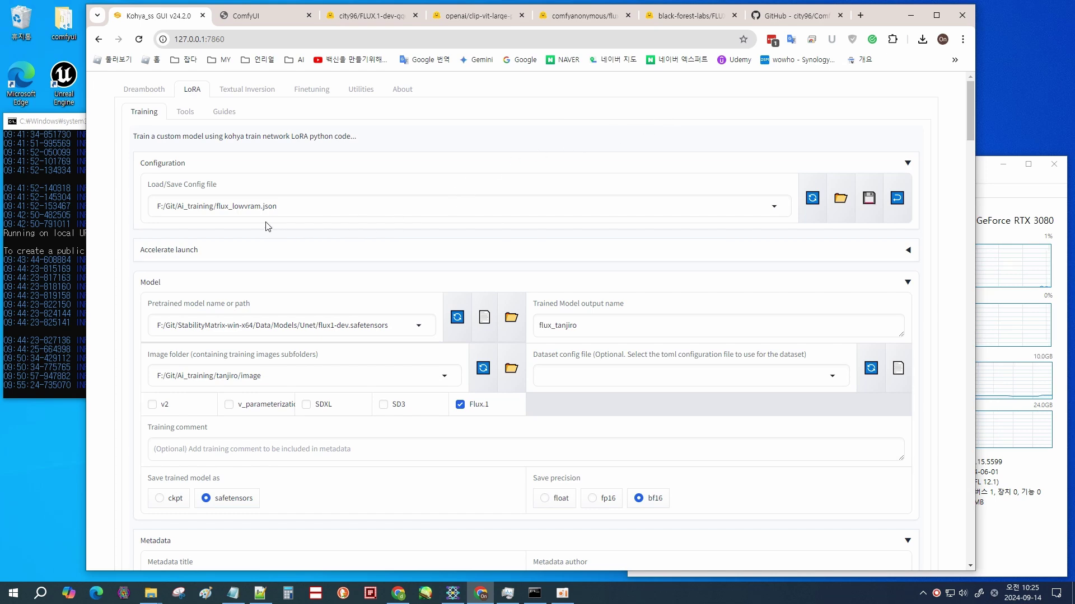
{"action": "left_click", "coordinate": [291, 208]}
{"action": "left_click", "coordinate": [124, 212]}
{"action": "left_click", "coordinate": [835, 211]}
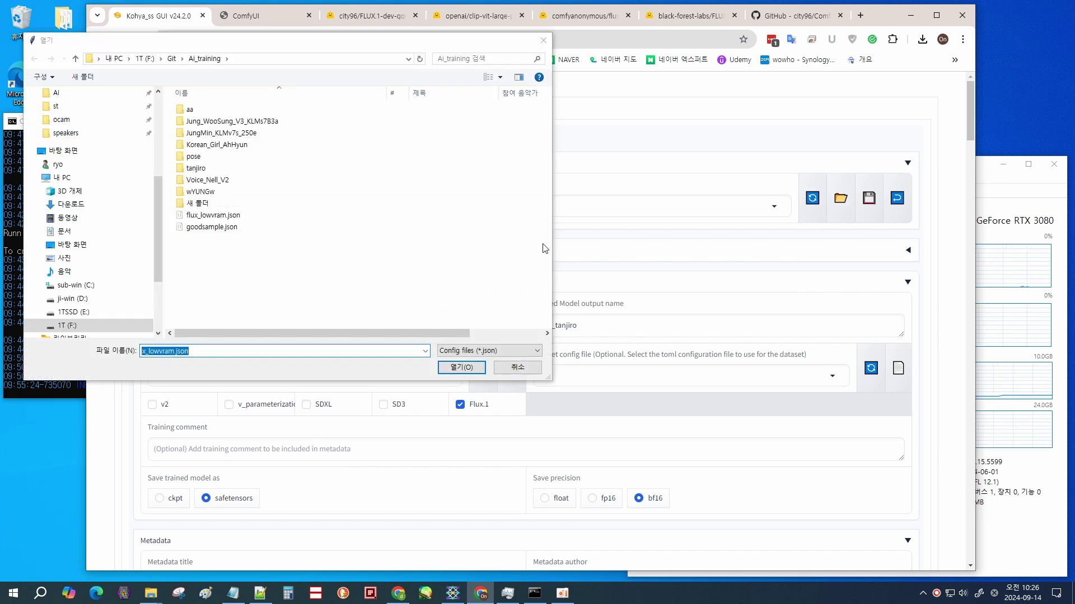
{"action": "left_click", "coordinate": [242, 217]}
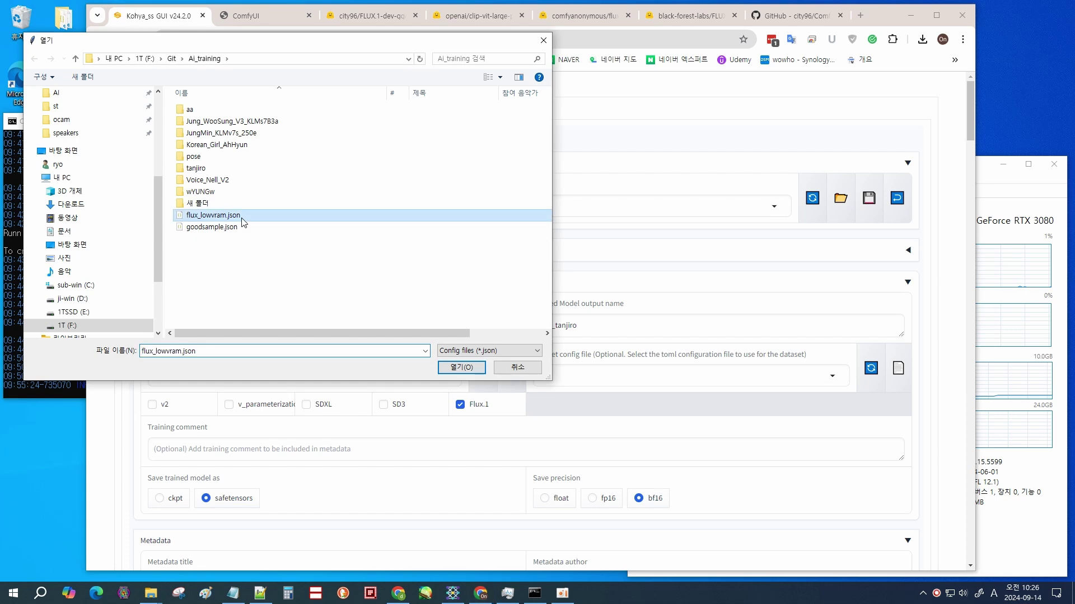
{"action": "left_click", "coordinate": [461, 367]}
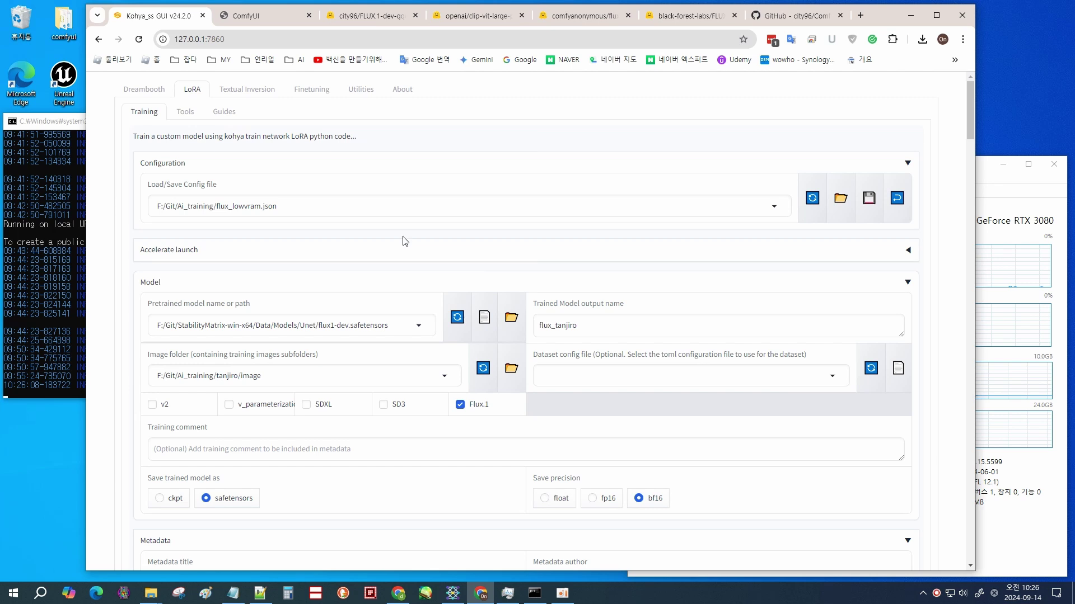
- Try stabilityai/stable-diffusion-2-1-base and the Unet folder as pretrained model, and restore flux1-dev.safetensors with Flux.1 enabled
{"action": "scroll", "coordinate": [405, 241], "scroll_direction": "down", "scroll_amount": 1}
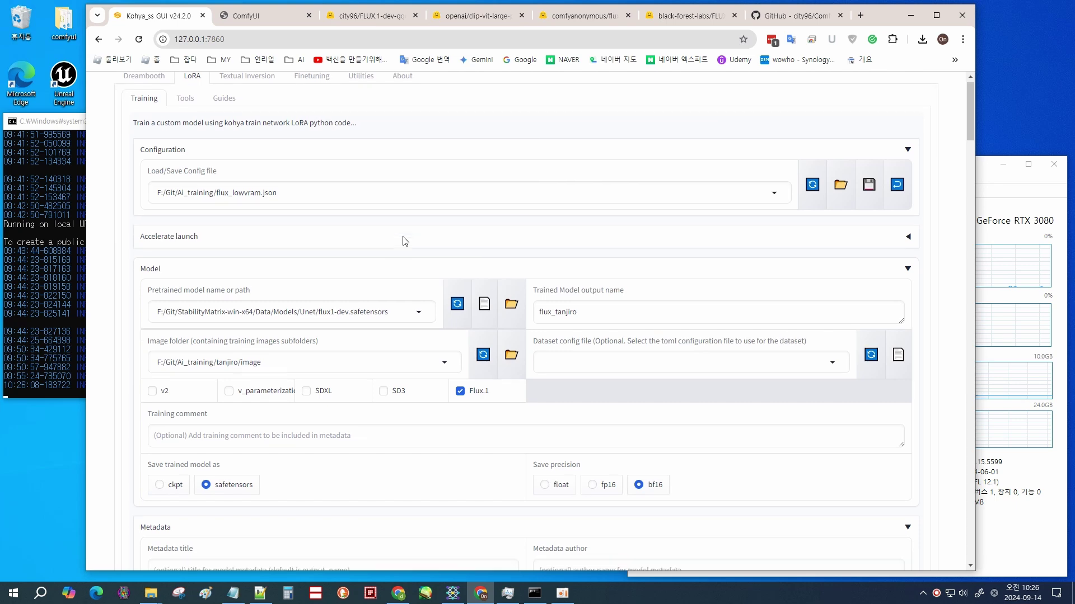
{"action": "scroll", "coordinate": [405, 241], "scroll_direction": "down", "scroll_amount": 3}
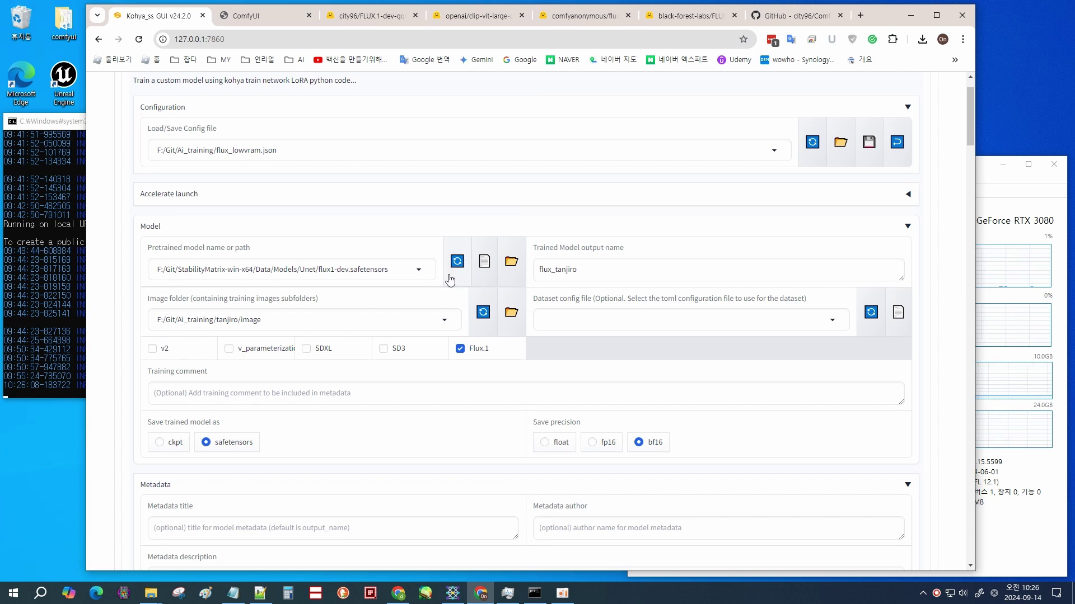
{"action": "left_click", "coordinate": [407, 271]}
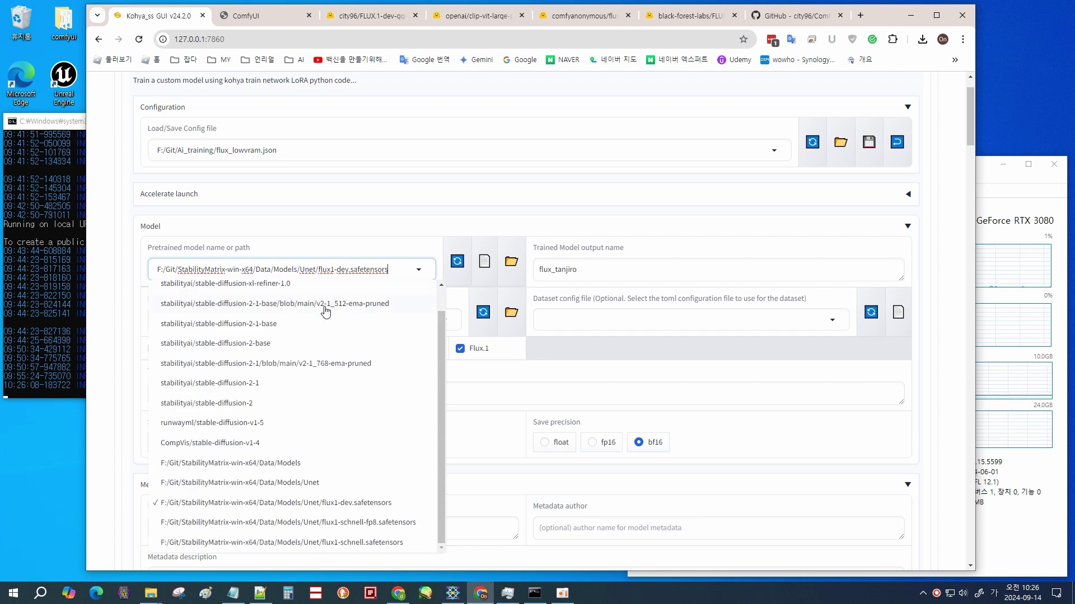
{"action": "left_click", "coordinate": [299, 324]}
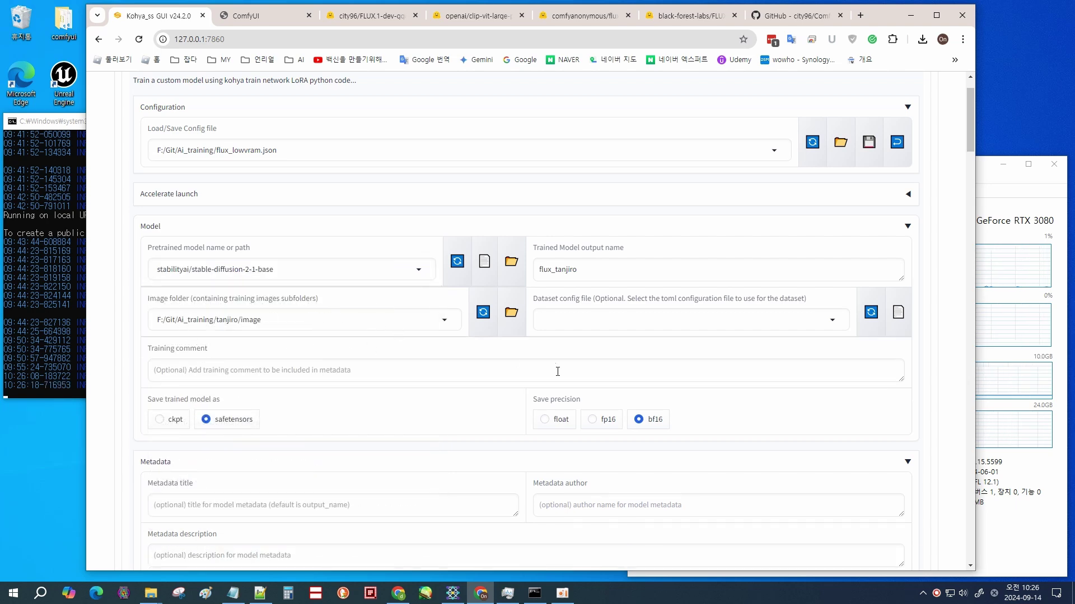
{"action": "left_click", "coordinate": [330, 271]}
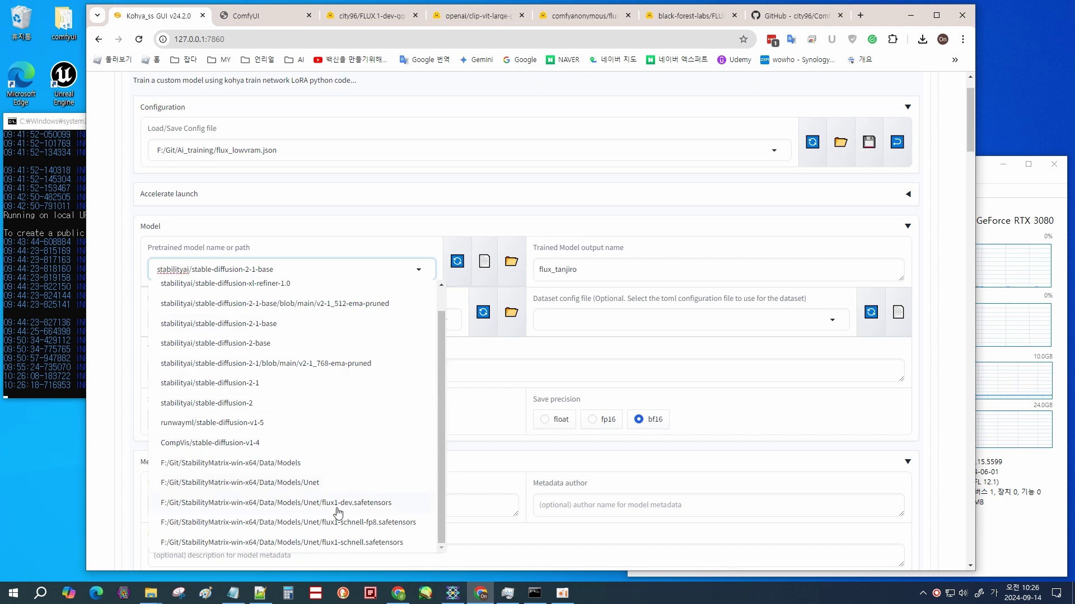
{"action": "left_click", "coordinate": [511, 263]}
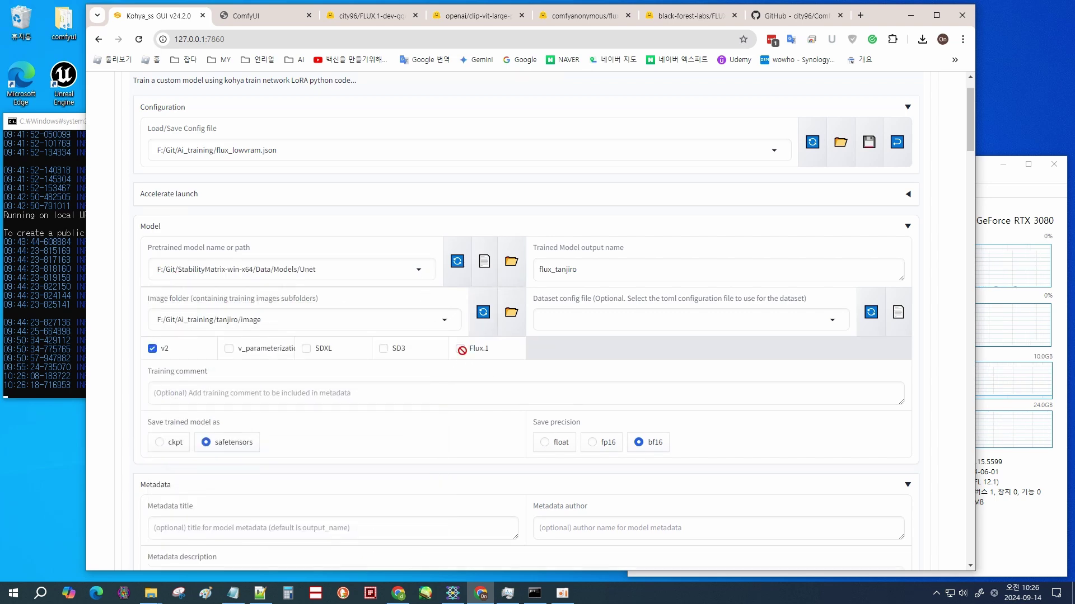
{"action": "left_click", "coordinate": [419, 271]}
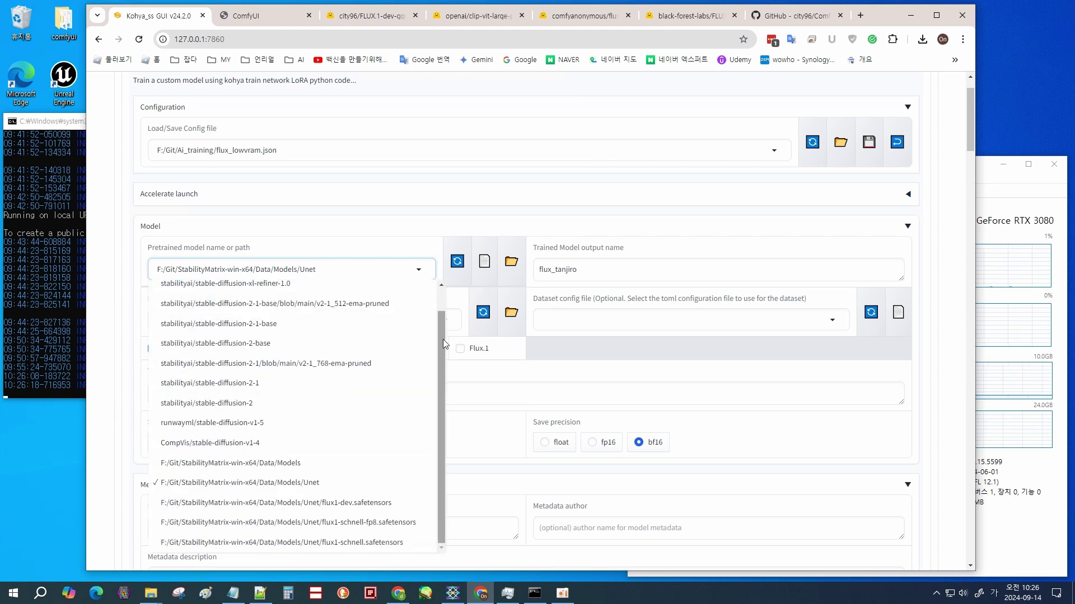
{"action": "left_click", "coordinate": [386, 502]}
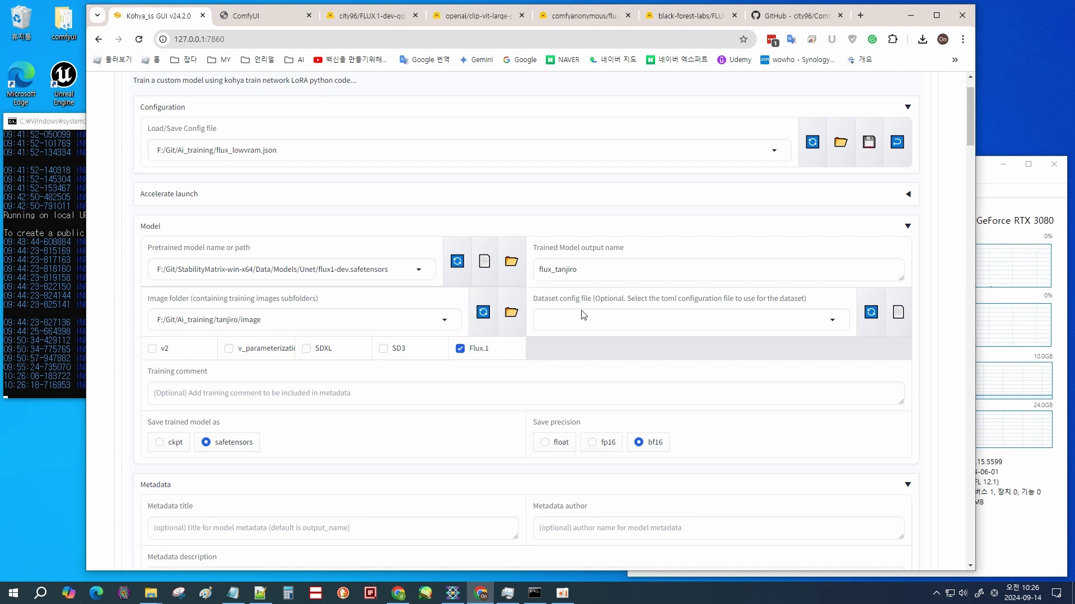
- Review the model save options, output and logging directories, dataset preparation fields and the folder containing the training images
{"action": "scroll", "coordinate": [546, 385], "scroll_direction": "down", "scroll_amount": 2}
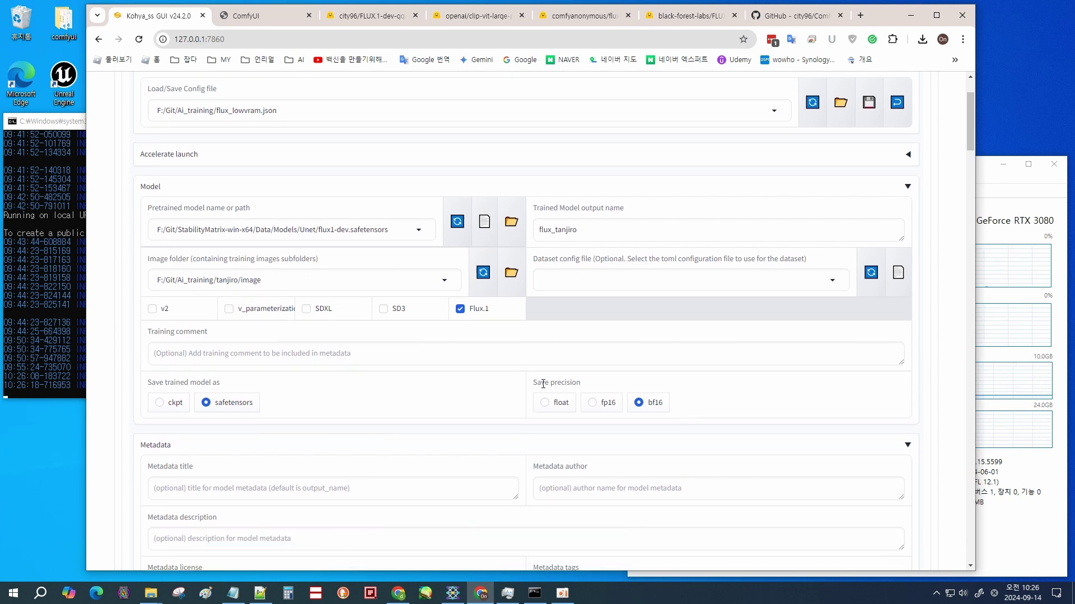
{"action": "scroll", "coordinate": [542, 389], "scroll_direction": "down", "scroll_amount": 5}
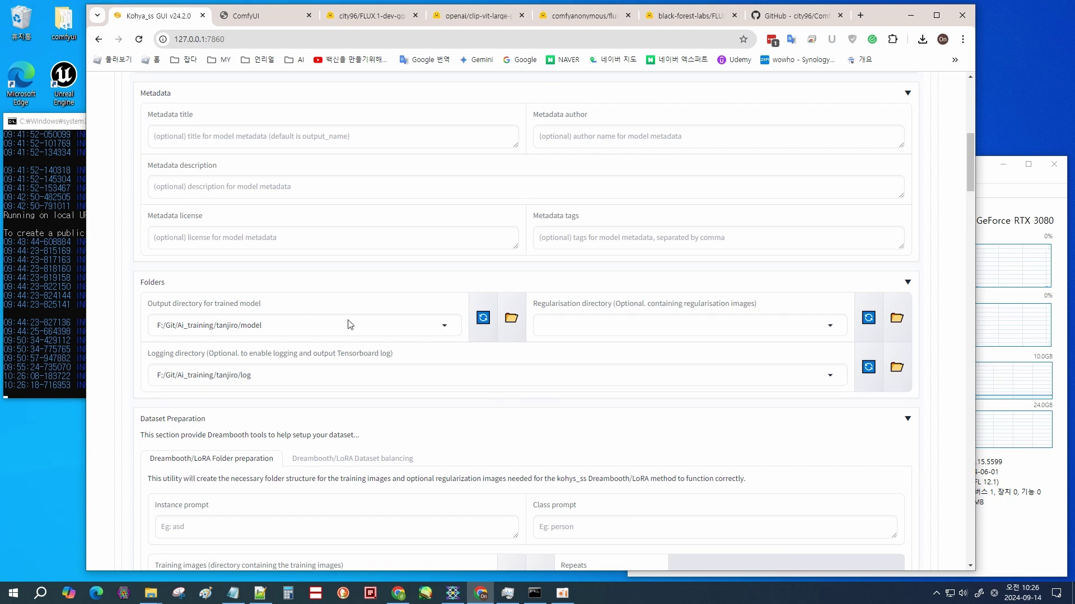
{"action": "left_click", "coordinate": [168, 325]}
{"action": "left_click", "coordinate": [136, 339]}
{"action": "left_click", "coordinate": [260, 385]}
{"action": "left_click", "coordinate": [127, 379]}
{"action": "scroll", "coordinate": [161, 387], "scroll_direction": "down", "scroll_amount": 5}
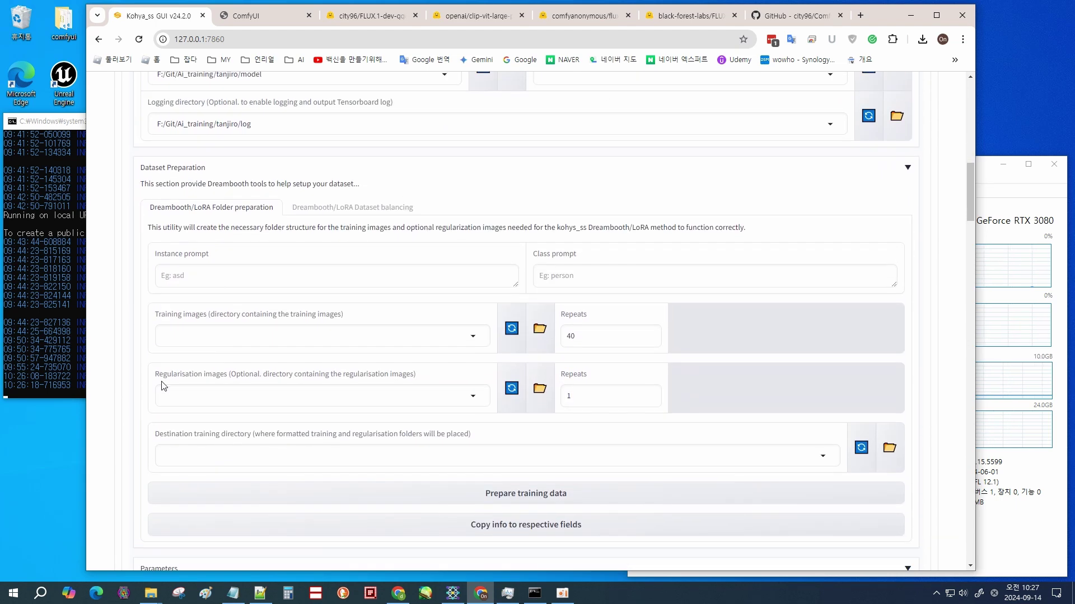
{"action": "scroll", "coordinate": [162, 385], "scroll_direction": "down", "scroll_amount": 2}
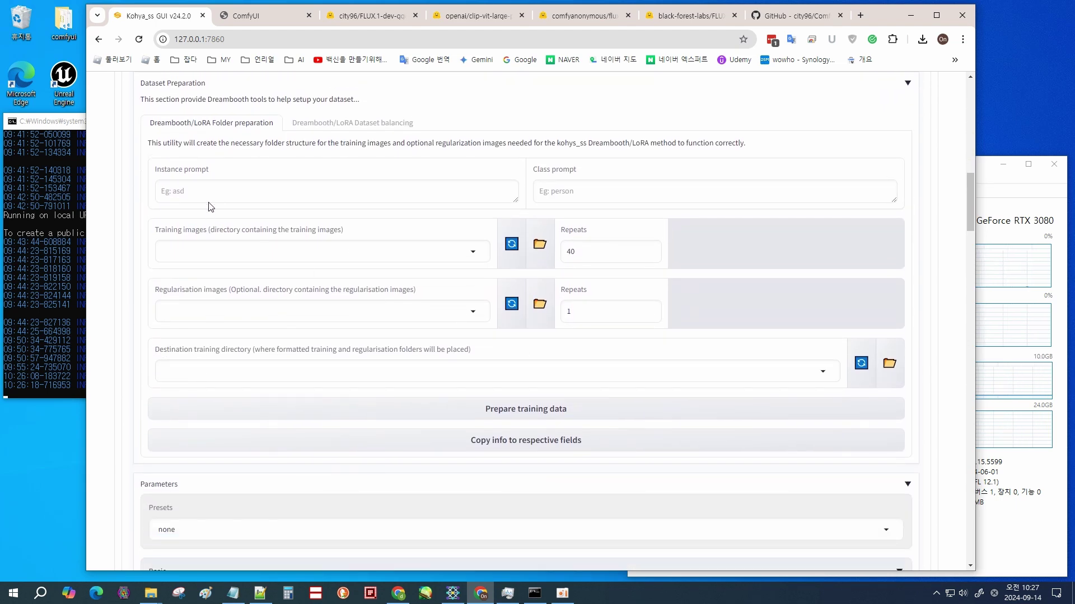
{"action": "mouse_move", "coordinate": [151, 590]}
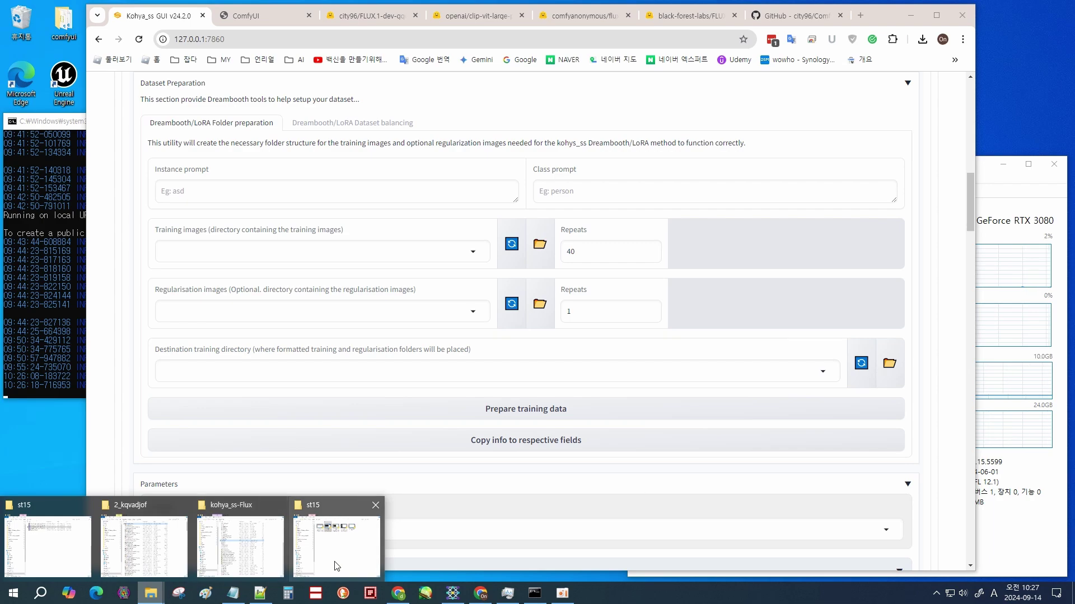
{"action": "mouse_move", "coordinate": [146, 555]}
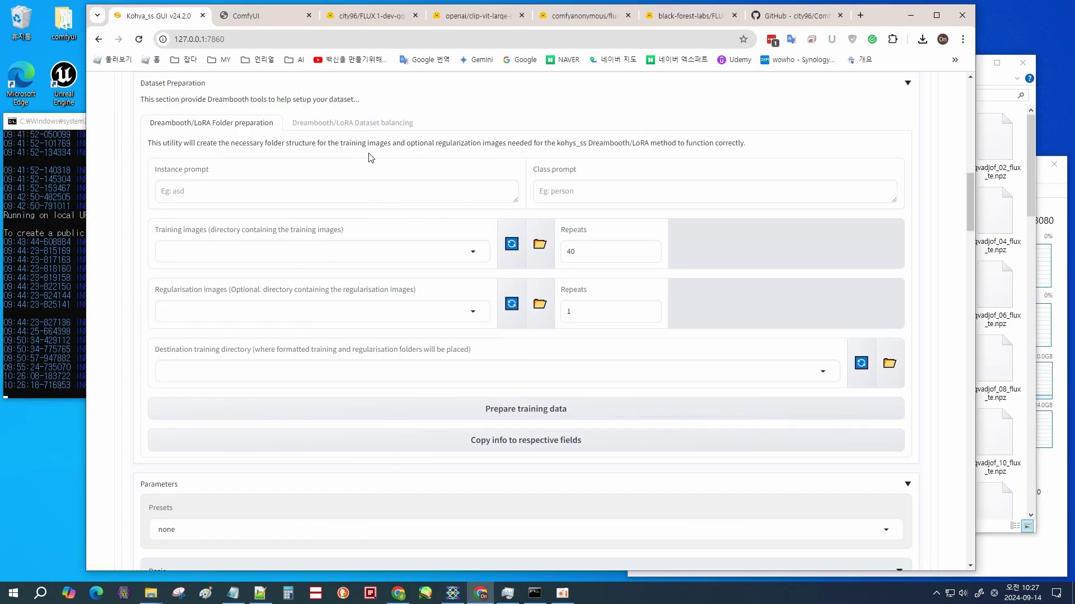
- Examine the available parameter presets and the Basic settings of the Flux1 LoRA, including caching, scheduler and optimizer
{"action": "scroll", "coordinate": [140, 336], "scroll_direction": "down", "scroll_amount": 5}
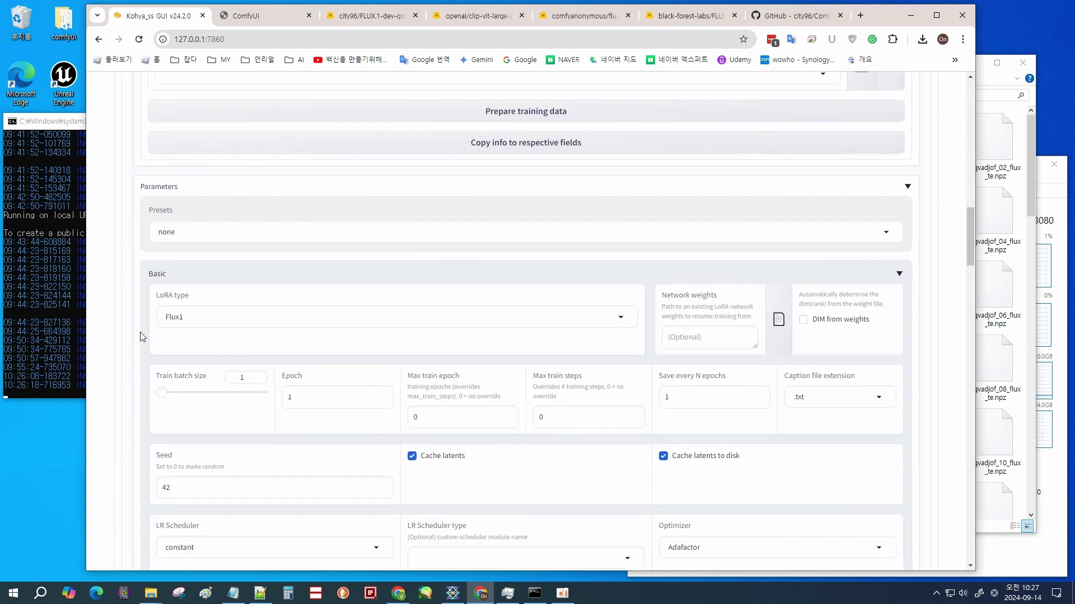
{"action": "left_click", "coordinate": [170, 198]}
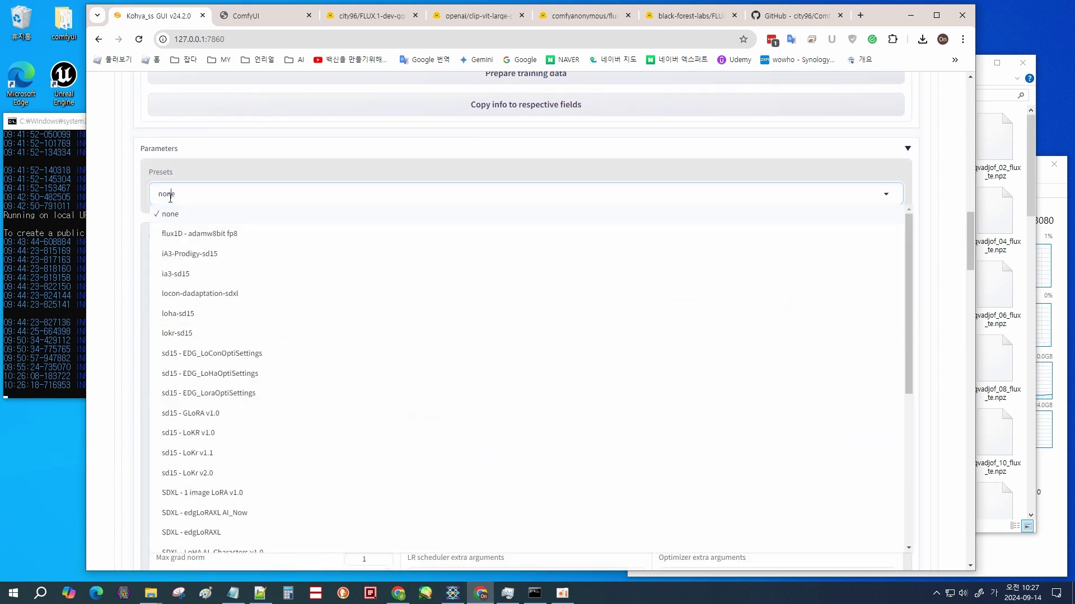
{"action": "left_click", "coordinate": [132, 238]}
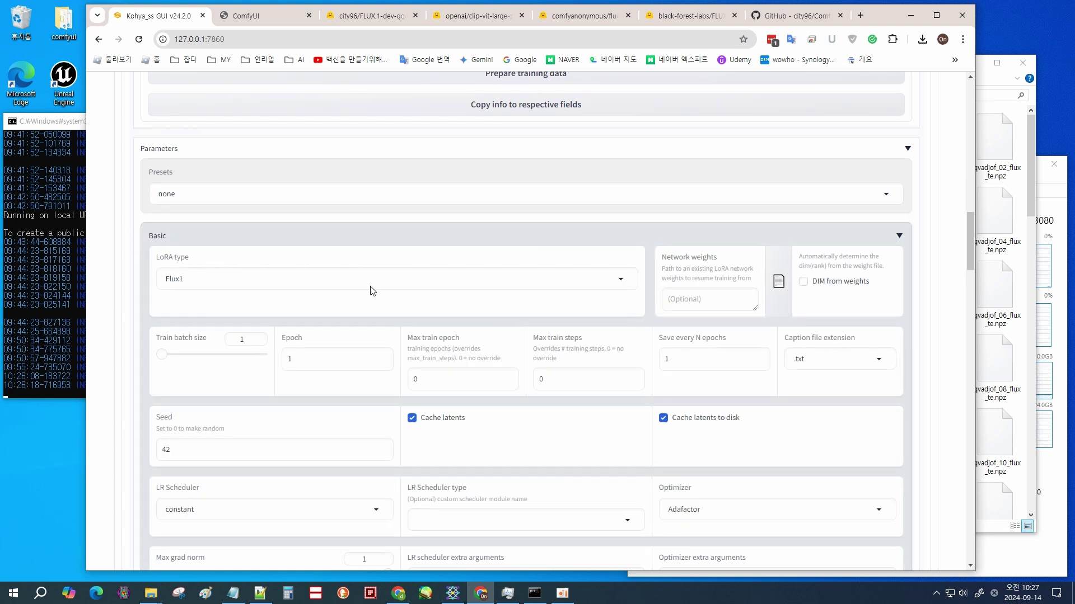
{"action": "scroll", "coordinate": [716, 335], "scroll_direction": "down", "scroll_amount": 2}
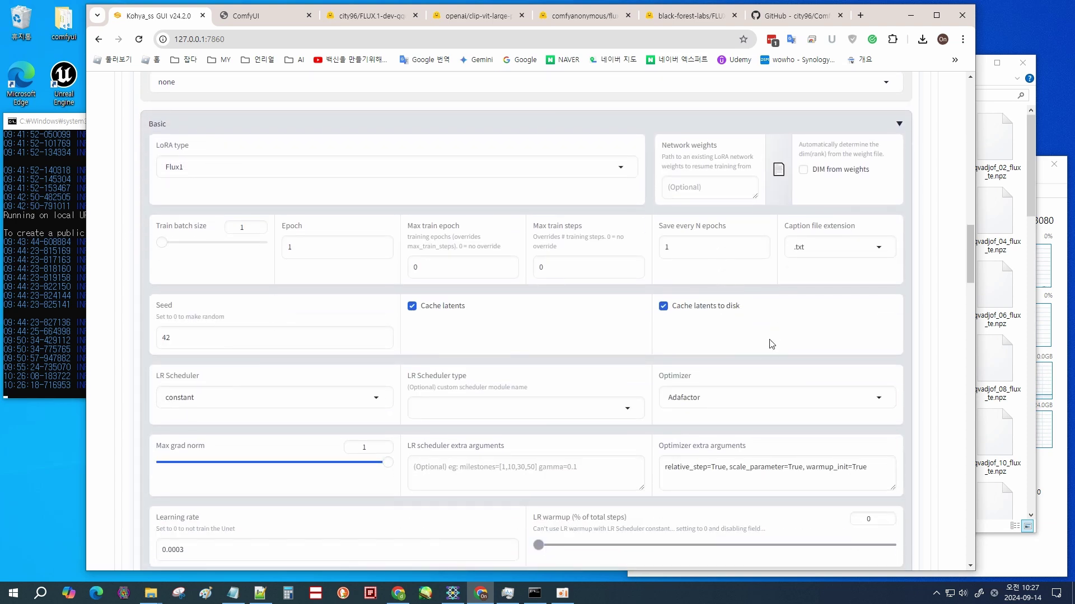
{"action": "scroll", "coordinate": [770, 341], "scroll_direction": "down", "scroll_amount": 2}
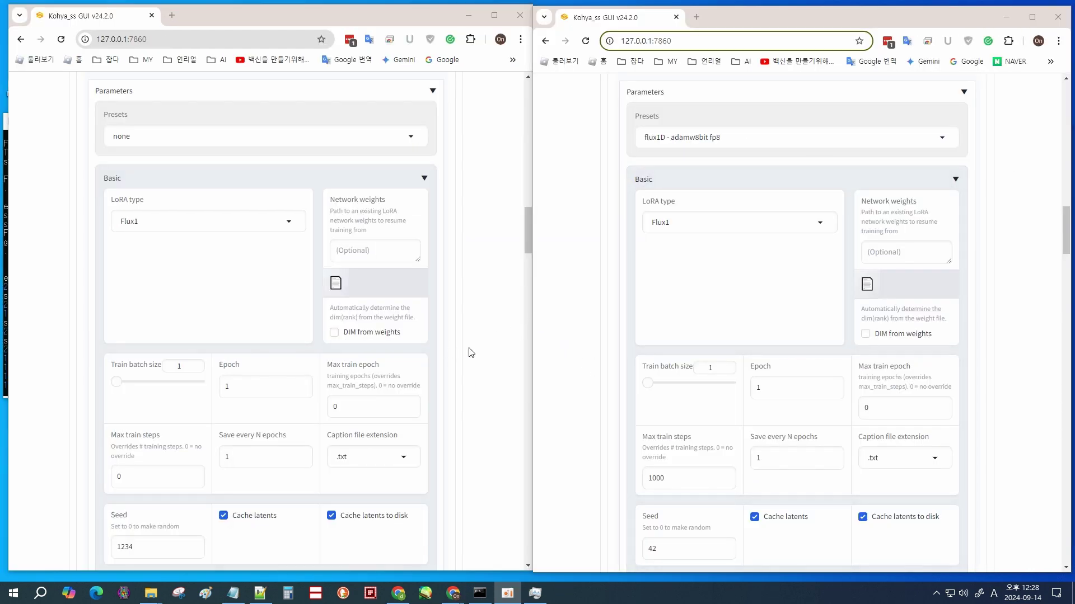
- Compare the optimizer, extra arguments, resolution, learning rate and network rank settings between the low-VRAM configuration and the flux1D - adamw8bit fp8 preset
{"action": "left_click_drag", "start_coordinate": [526, 246], "coordinate": [527, 292]}
{"action": "left_click_drag", "start_coordinate": [1066, 231], "coordinate": [1070, 276]}
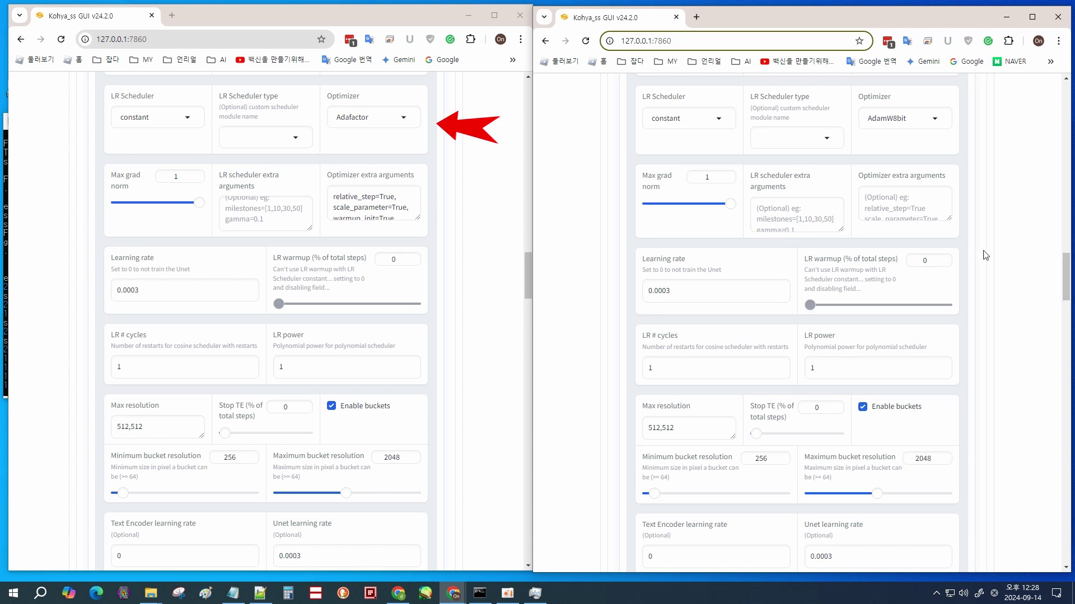
{"action": "left_click", "coordinate": [388, 121]}
{"action": "left_click", "coordinate": [389, 120]}
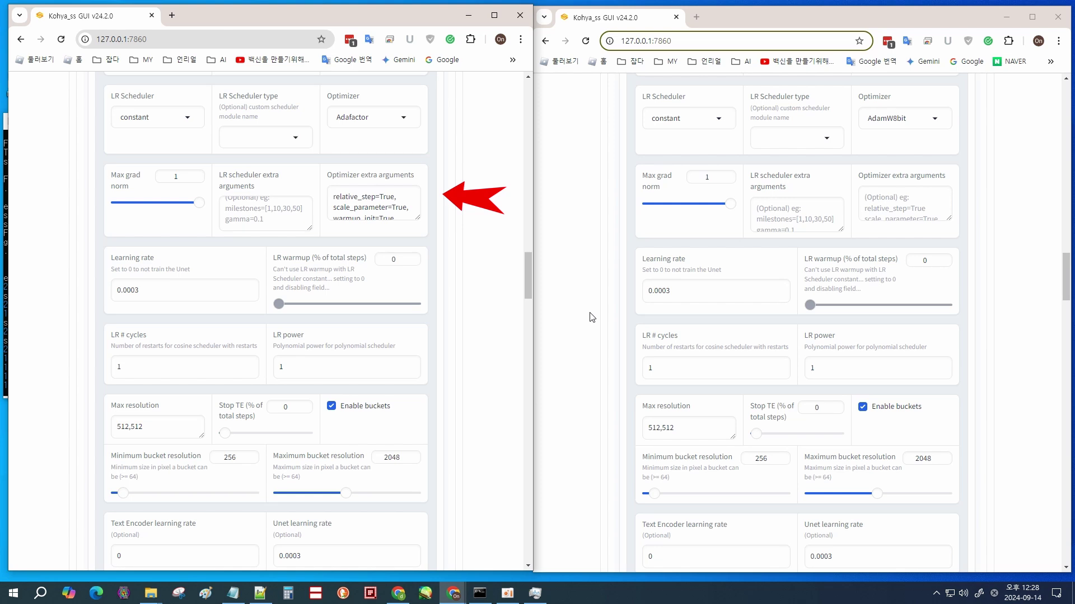
{"action": "scroll", "coordinate": [488, 395], "scroll_direction": "down", "scroll_amount": 3}
{"action": "scroll", "coordinate": [488, 396], "scroll_direction": "down", "scroll_amount": 1}
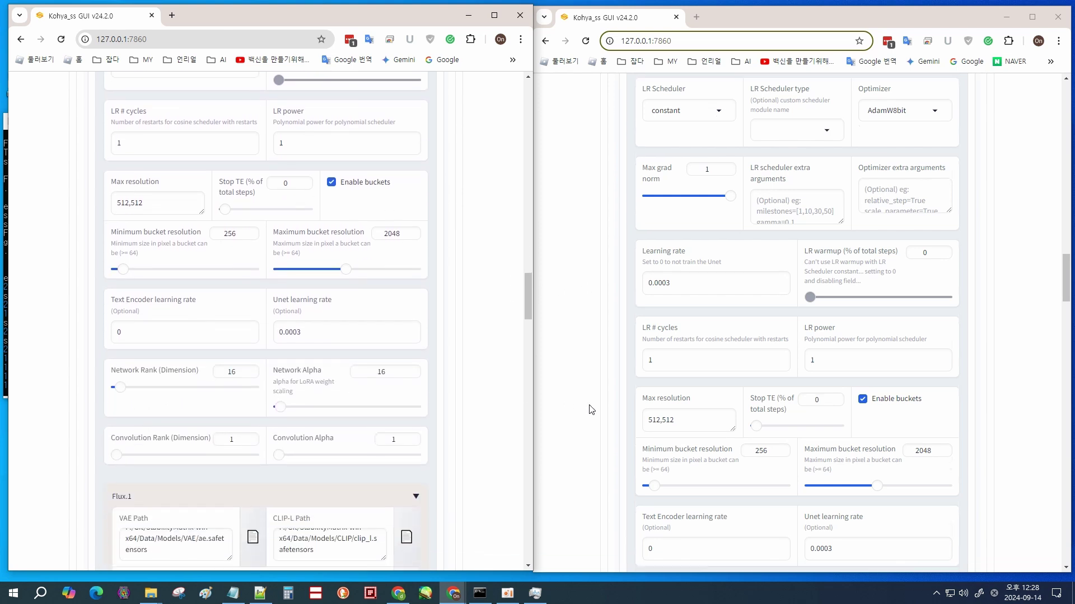
{"action": "scroll", "coordinate": [589, 409], "scroll_direction": "down", "scroll_amount": 4}
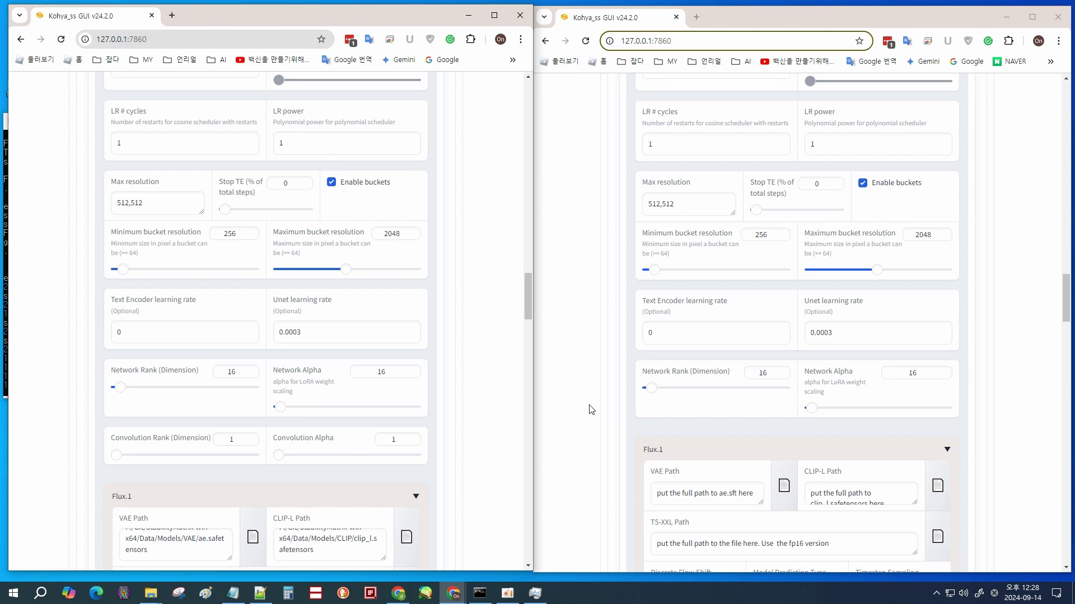
- Compare the Flux.1 settings of both configurations, including model paths, Split Mode, Train Blocks, text encoder caching and Memory Efficient Save
{"action": "scroll", "coordinate": [588, 409], "scroll_direction": "down", "scroll_amount": 1}
{"action": "scroll", "coordinate": [502, 417], "scroll_direction": "down", "scroll_amount": 6}
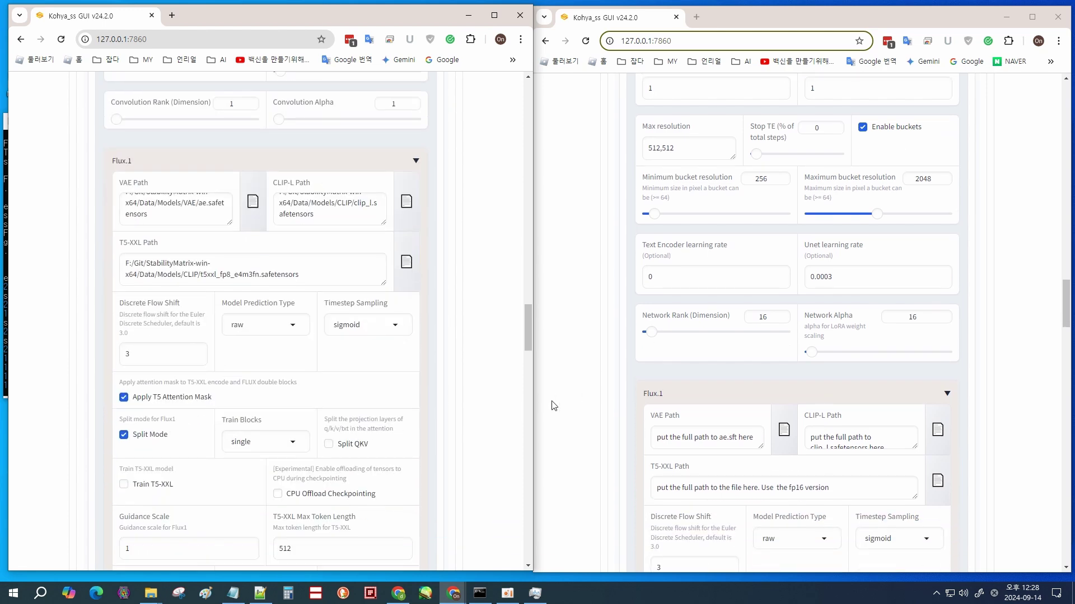
{"action": "scroll", "coordinate": [594, 406], "scroll_direction": "down", "scroll_amount": 2}
{"action": "scroll", "coordinate": [593, 406], "scroll_direction": "down", "scroll_amount": 6}
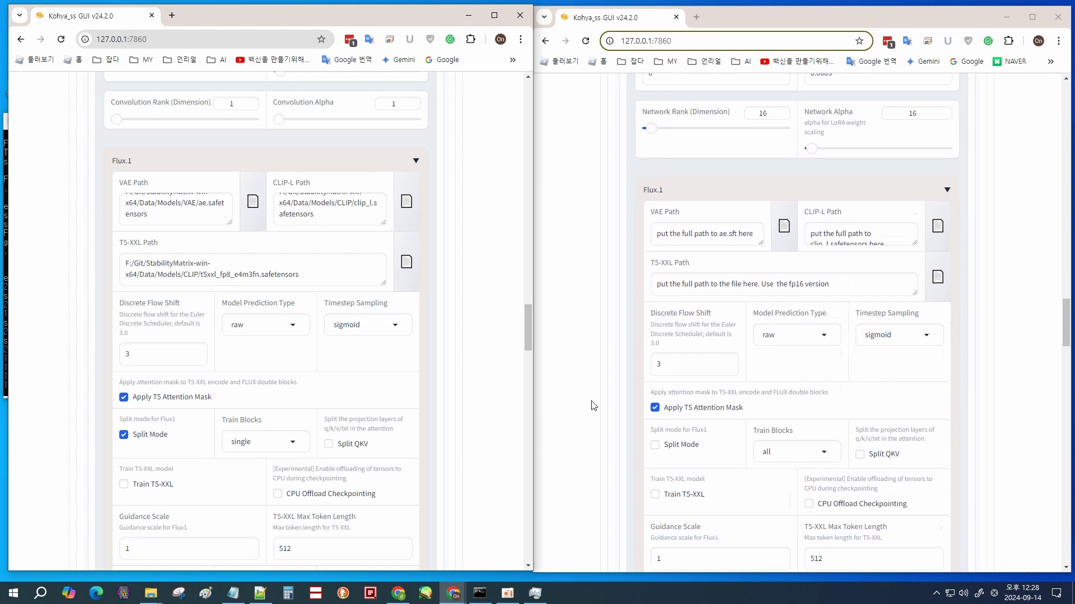
{"action": "scroll", "coordinate": [469, 402], "scroll_direction": "down", "scroll_amount": 3}
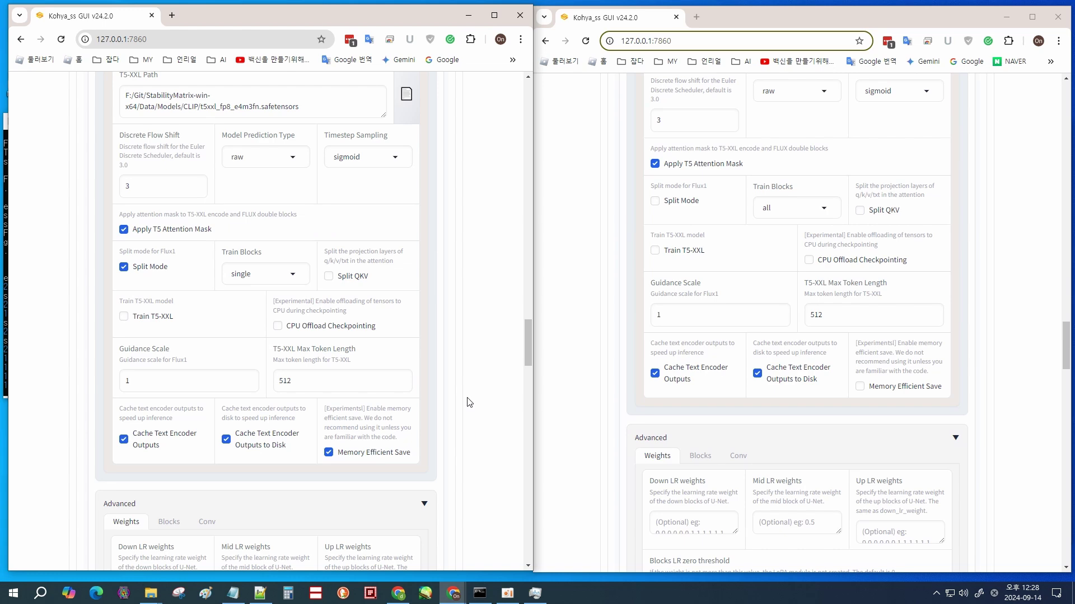
- Compare the Advanced settings of both configurations, from the LR weights to the save intervals, fp8 base and full bf16 training options
{"action": "scroll", "coordinate": [470, 403], "scroll_direction": "down", "scroll_amount": 5}
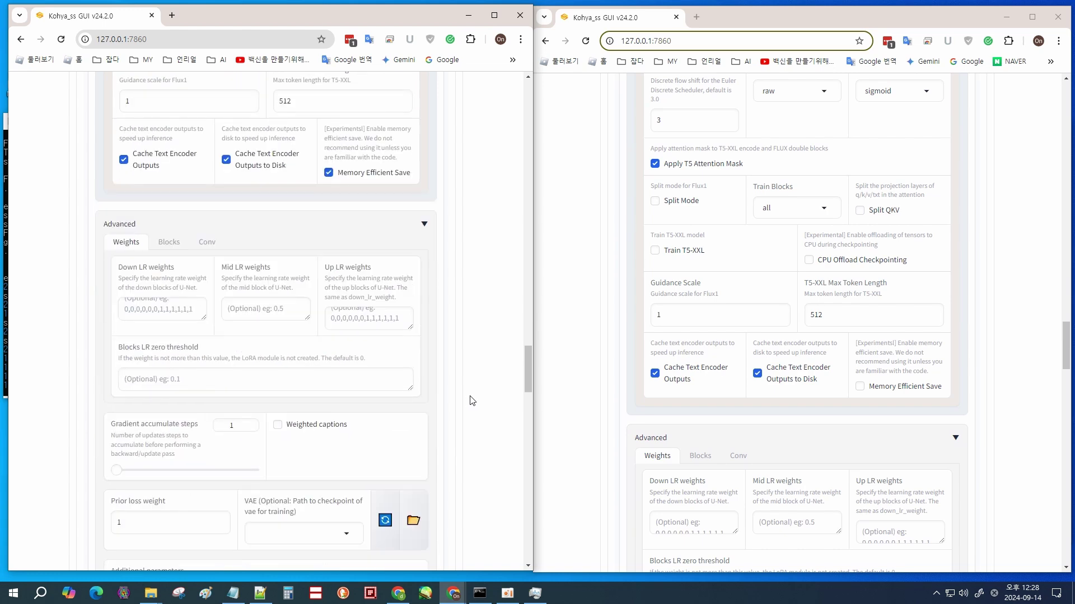
{"action": "scroll", "coordinate": [577, 400], "scroll_direction": "down", "scroll_amount": 8}
{"action": "scroll", "coordinate": [576, 400], "scroll_direction": "down", "scroll_amount": 3}
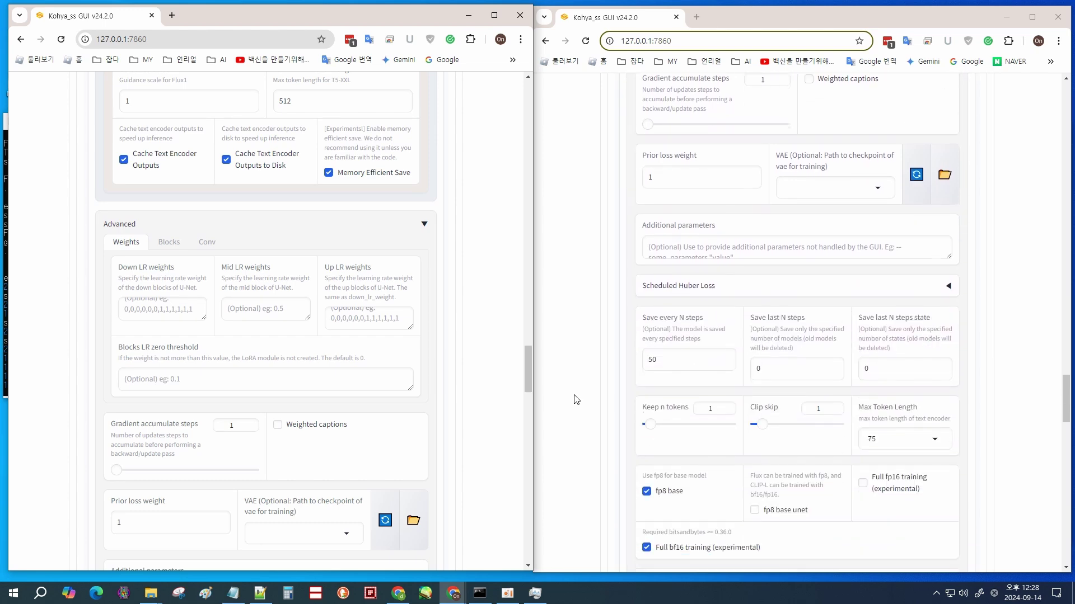
{"action": "scroll", "coordinate": [577, 400], "scroll_direction": "down", "scroll_amount": 2}
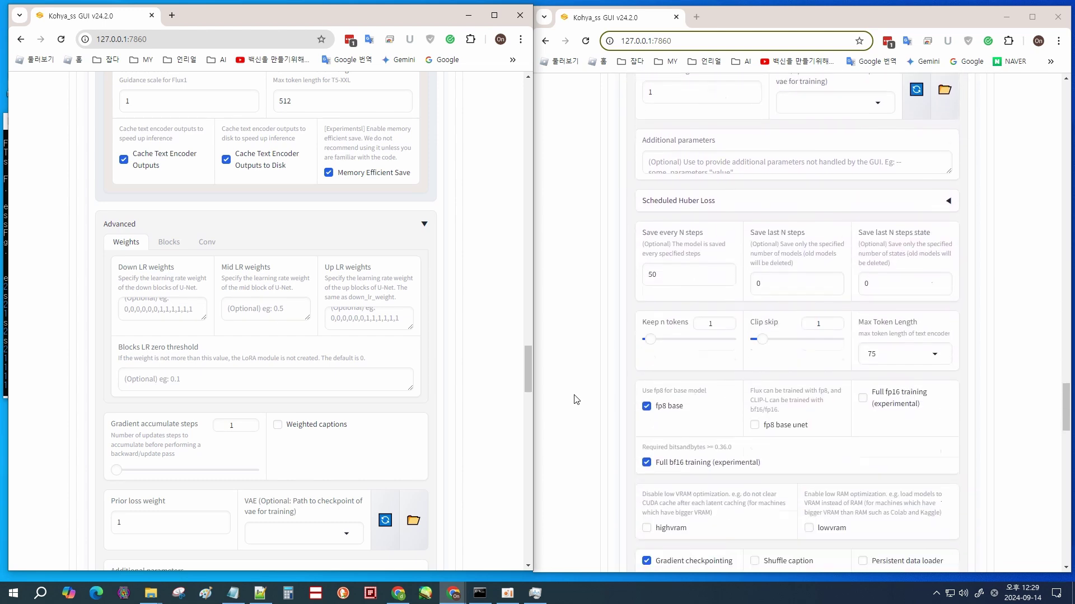
{"action": "scroll", "coordinate": [459, 396], "scroll_direction": "down", "scroll_amount": 4}
{"action": "scroll", "coordinate": [459, 396], "scroll_direction": "down", "scroll_amount": 2}
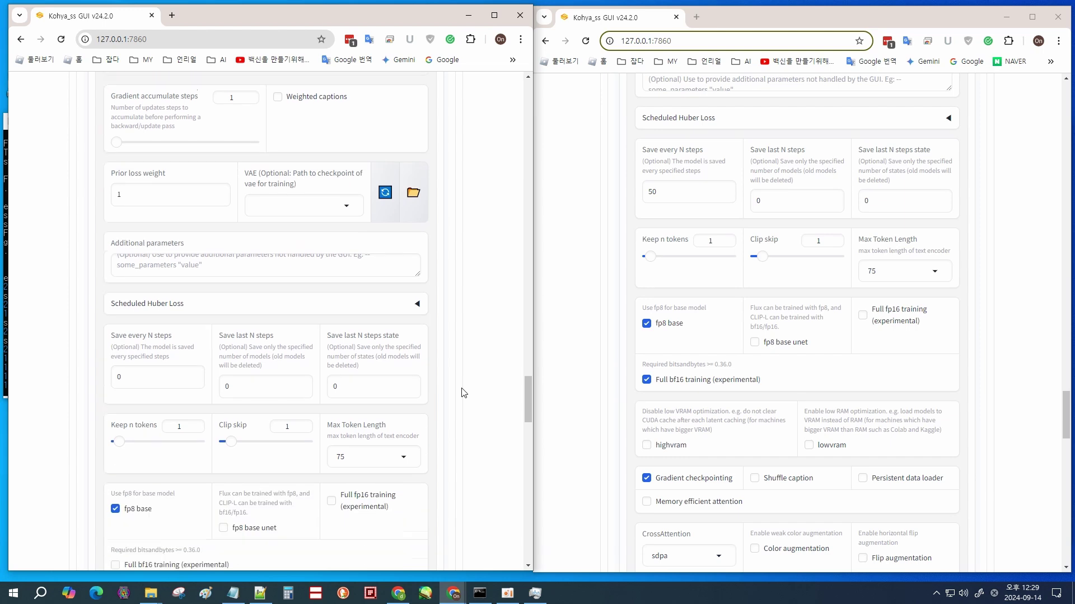
{"action": "scroll", "coordinate": [463, 393], "scroll_direction": "down", "scroll_amount": 3}
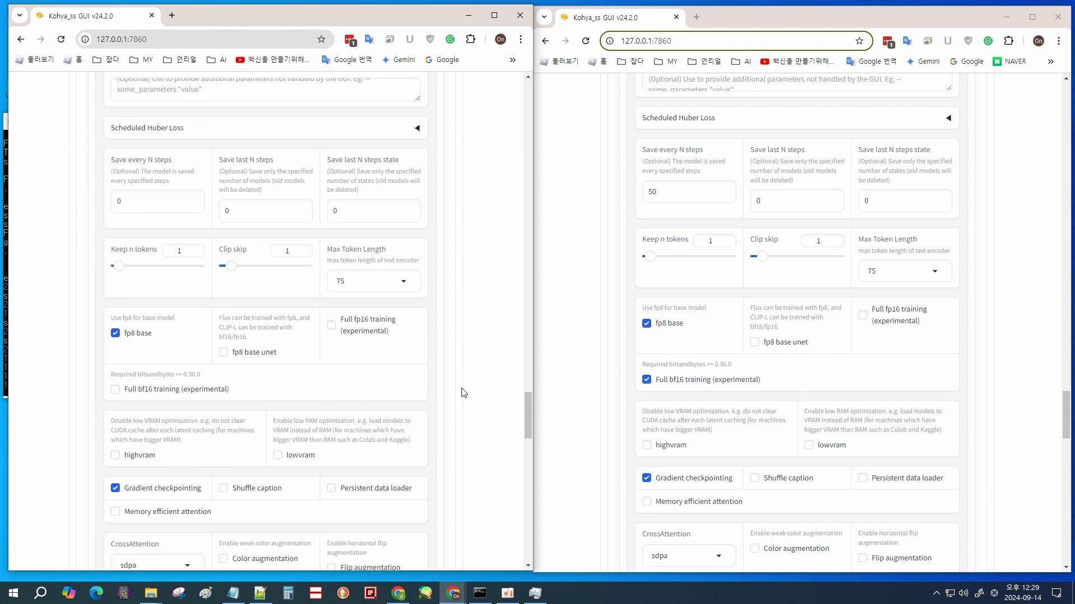
- Compare the remaining Advanced settings of both configurations, covering CrossAttention, bucket resolution, timesteps, noise offset, training state and logging
{"action": "scroll", "coordinate": [462, 393], "scroll_direction": "down", "scroll_amount": 6}
{"action": "scroll", "coordinate": [572, 396], "scroll_direction": "down", "scroll_amount": 3}
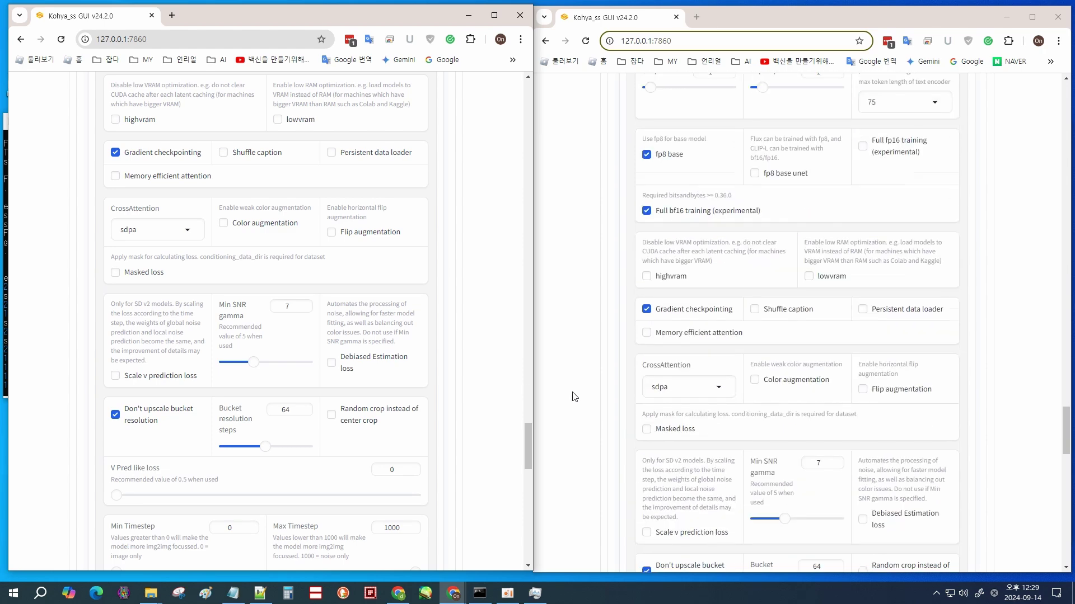
{"action": "scroll", "coordinate": [572, 396], "scroll_direction": "down", "scroll_amount": 2}
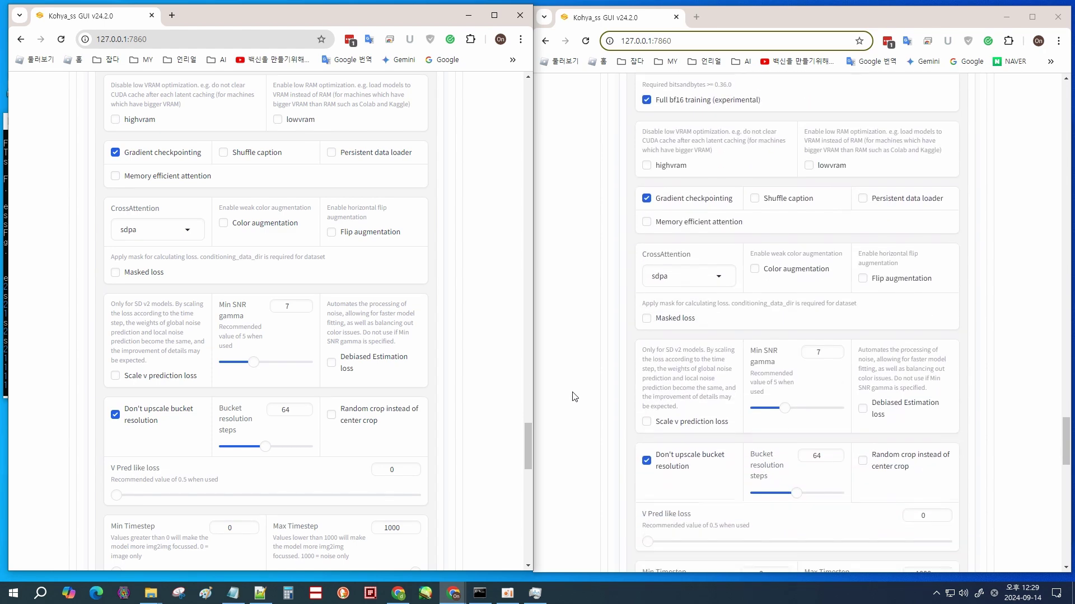
{"action": "scroll", "coordinate": [572, 396], "scroll_direction": "down", "scroll_amount": 5}
{"action": "scroll", "coordinate": [475, 405], "scroll_direction": "down", "scroll_amount": 10}
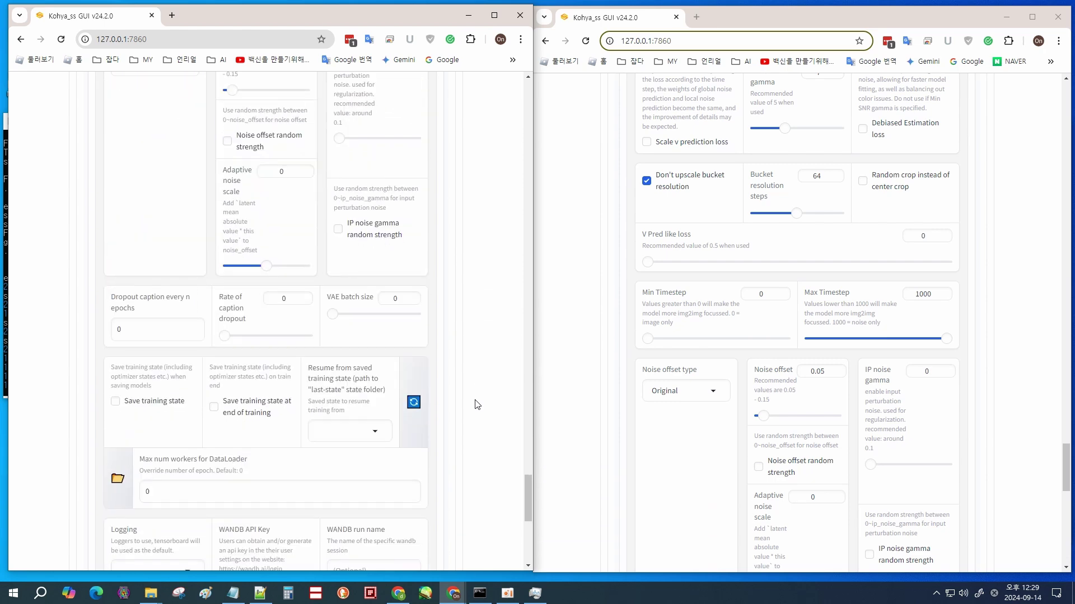
{"action": "scroll", "coordinate": [597, 425], "scroll_direction": "down", "scroll_amount": 9}
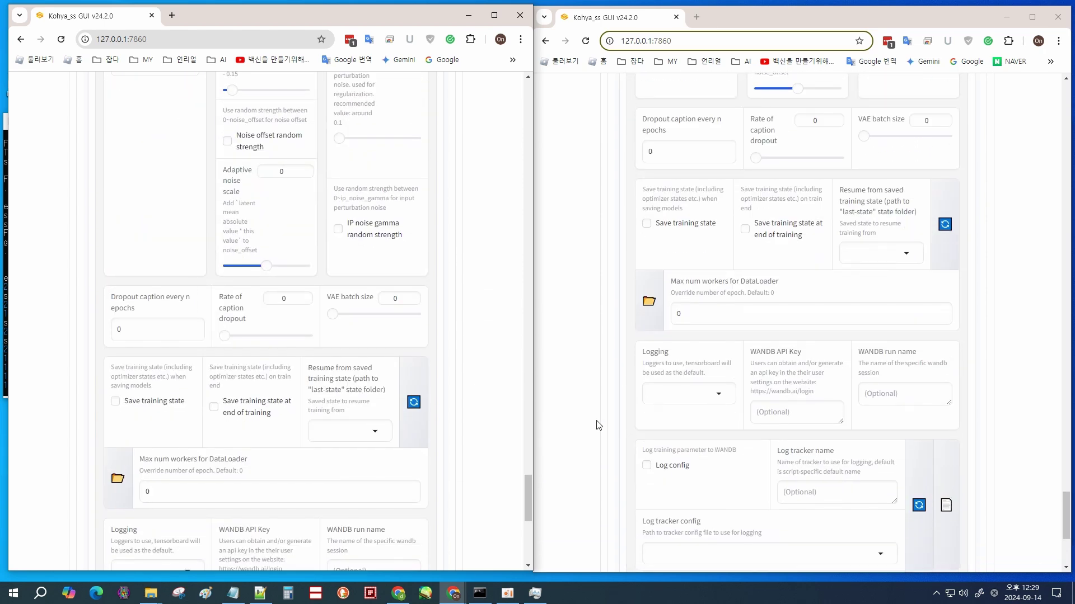
{"action": "scroll", "coordinate": [525, 427], "scroll_direction": "down", "scroll_amount": 4}
{"action": "scroll", "coordinate": [516, 425], "scroll_direction": "down", "scroll_amount": 3}
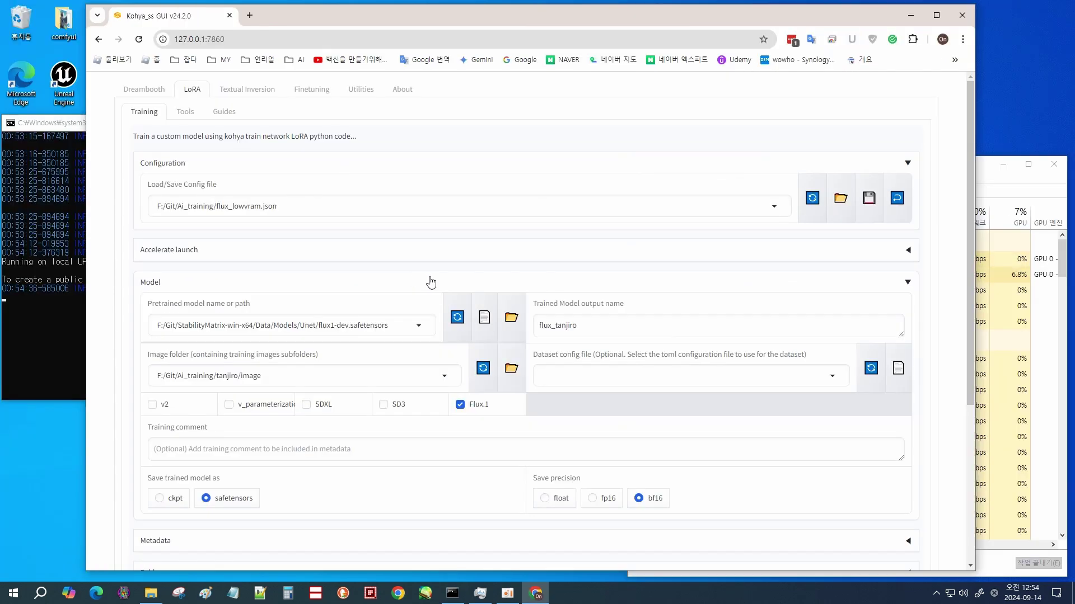
- Review the low-VRAM configuration's collapsed sections, including the output and logging directories and the Dataset Preparation fields
{"action": "scroll", "coordinate": [431, 282], "scroll_direction": "down", "scroll_amount": 1}
{"action": "left_click", "coordinate": [424, 270]}
{"action": "left_click", "coordinate": [253, 268]}
{"action": "scroll", "coordinate": [529, 291], "scroll_direction": "down", "scroll_amount": 3}
{"action": "left_click", "coordinate": [908, 302]}
{"action": "scroll", "coordinate": [519, 277], "scroll_direction": "down", "scroll_amount": 2}
{"action": "left_click", "coordinate": [907, 190]}
{"action": "left_click", "coordinate": [912, 327]}
{"action": "left_click", "coordinate": [906, 365]}
{"action": "scroll", "coordinate": [908, 368], "scroll_direction": "down", "scroll_amount": 5}
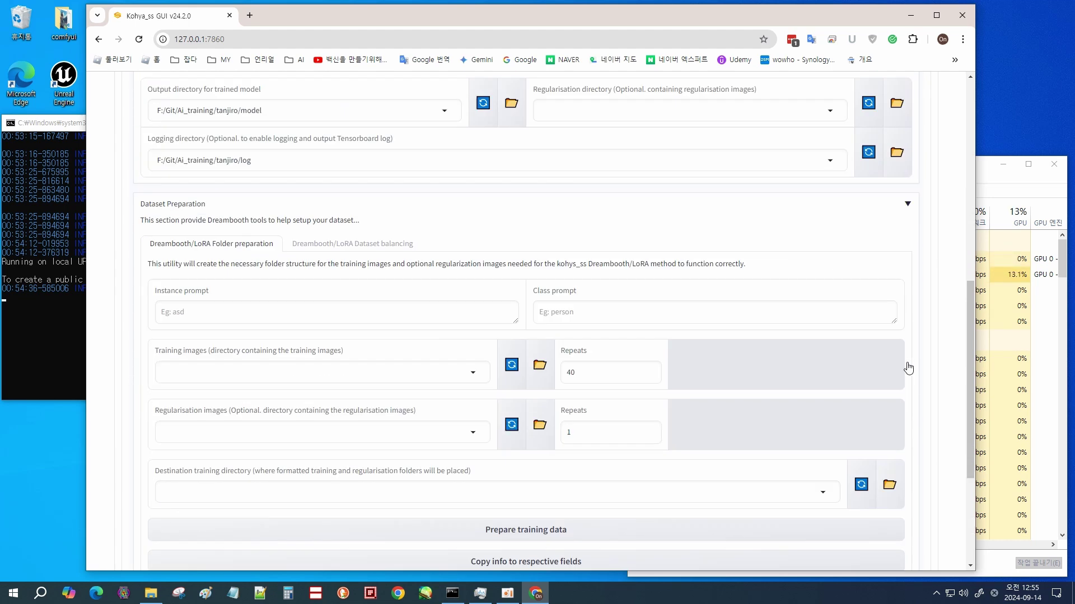
- Expand the training parameters and set Epoch to 2 in the Basic settings
{"action": "left_click", "coordinate": [907, 487]}
{"action": "scroll", "coordinate": [910, 491], "scroll_direction": "down", "scroll_amount": 8}
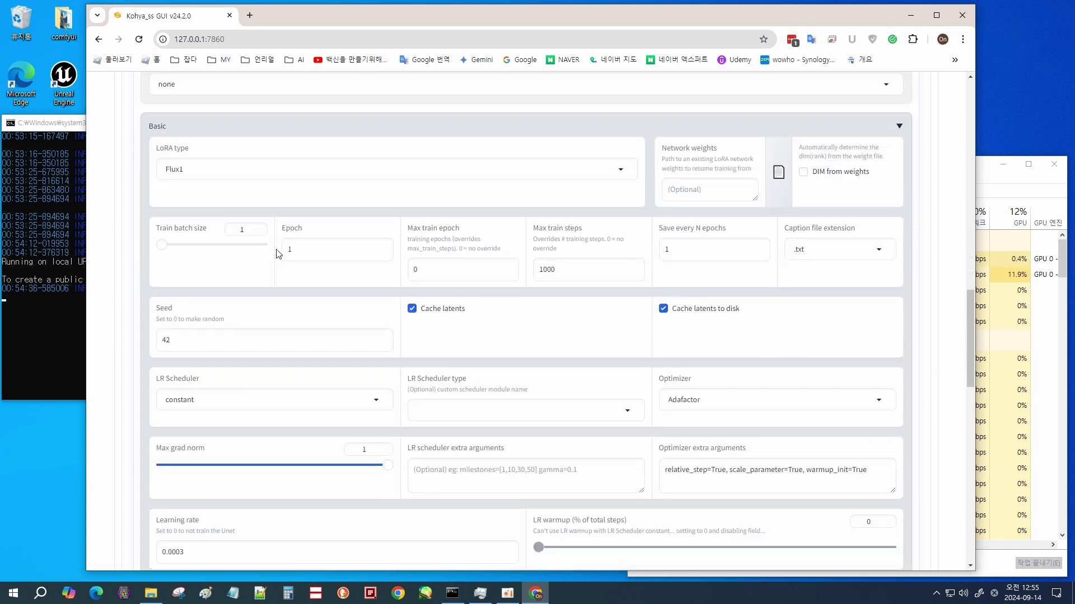
{"action": "left_click", "coordinate": [384, 247]}
{"action": "scroll", "coordinate": [588, 319], "scroll_direction": "down", "scroll_amount": 2}
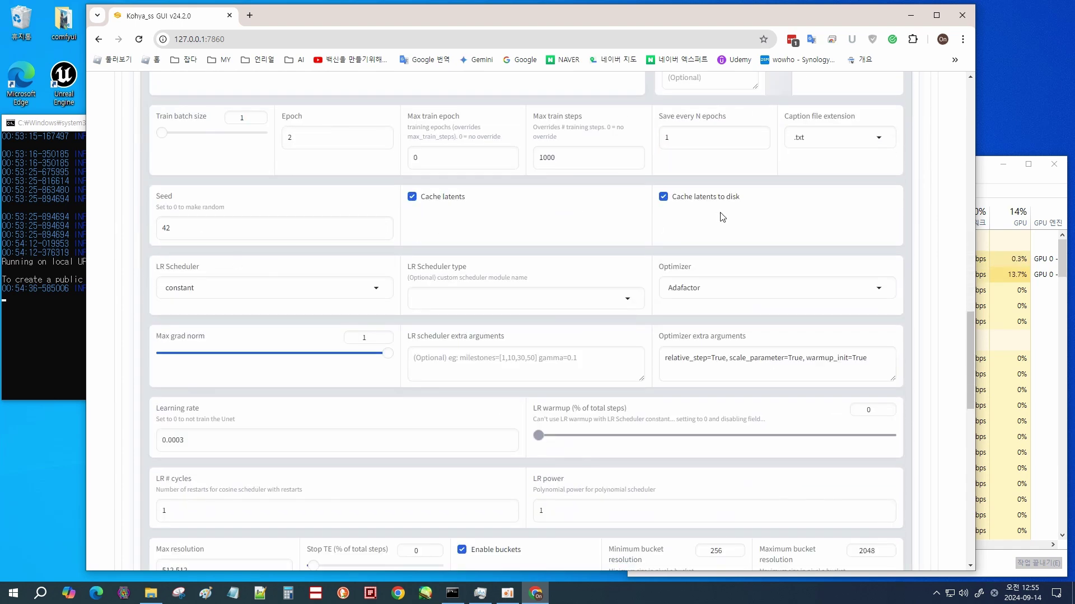
{"action": "scroll", "coordinate": [552, 224], "scroll_direction": "up", "scroll_amount": 2}
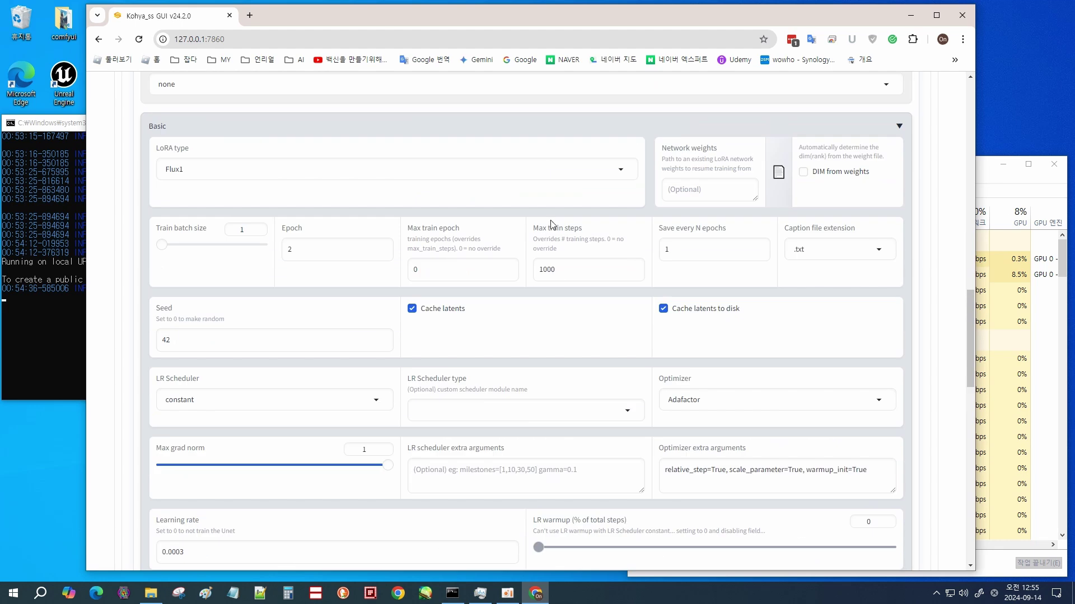
- Check the resolution and learning rate settings, and the model file names in the VAE, CLIP-L and T5-XXL paths under Flux.1
{"action": "scroll", "coordinate": [476, 323], "scroll_direction": "down", "scroll_amount": 3}
{"action": "scroll", "coordinate": [476, 323], "scroll_direction": "down", "scroll_amount": 6}
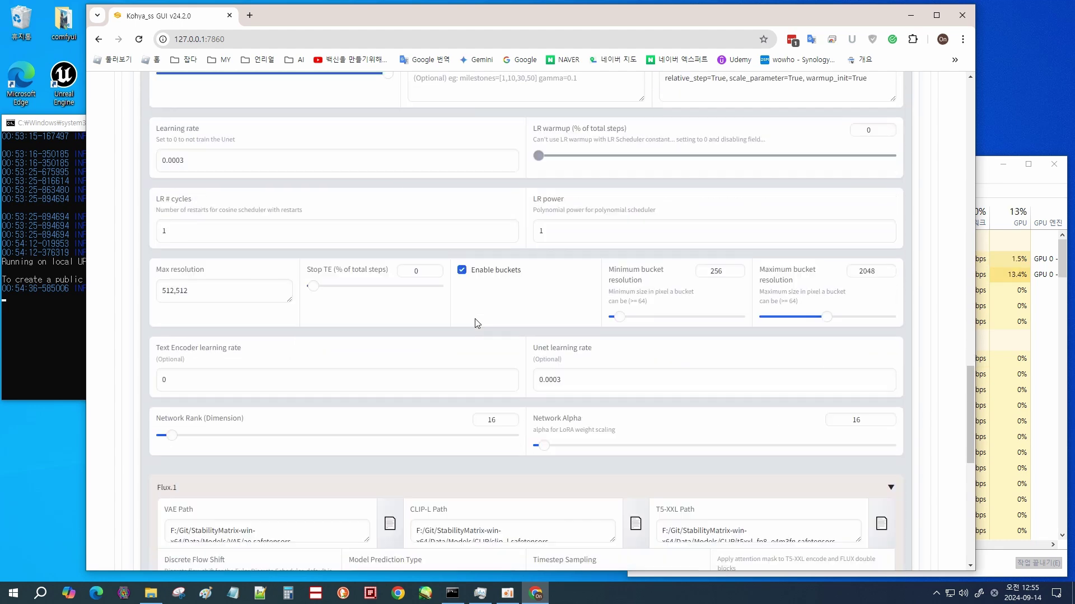
{"action": "scroll", "coordinate": [439, 331], "scroll_direction": "up", "scroll_amount": 2}
{"action": "scroll", "coordinate": [375, 331], "scroll_direction": "down", "scroll_amount": 3}
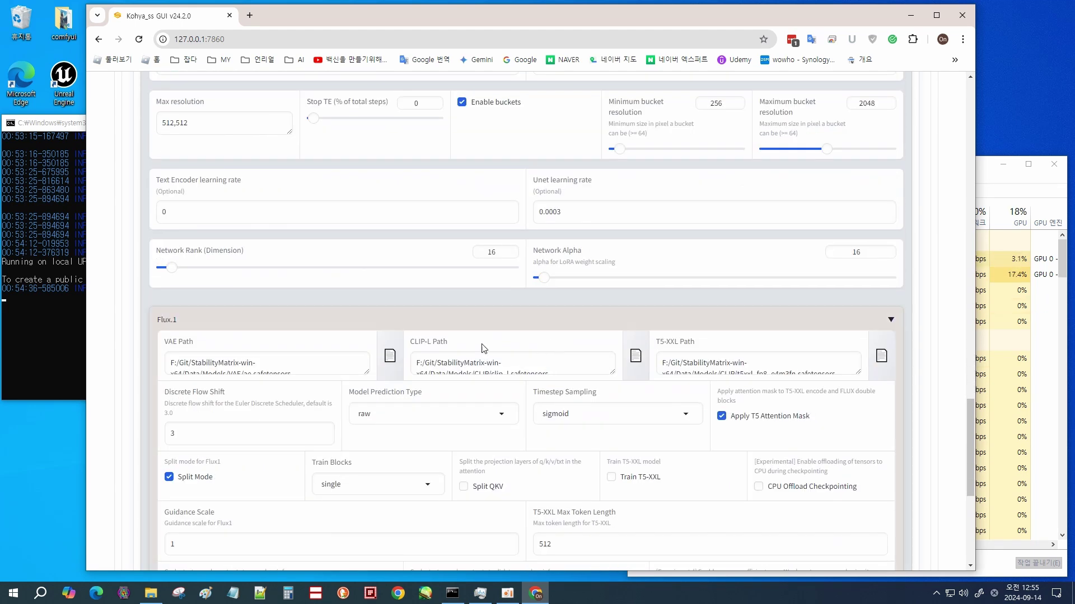
{"action": "left_click", "coordinate": [347, 362]}
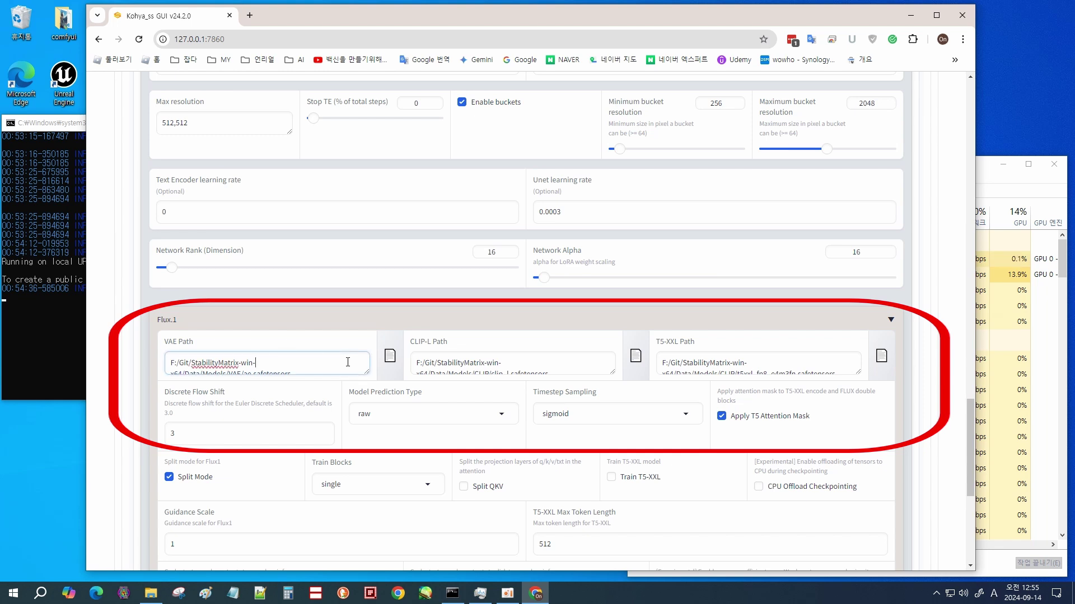
{"action": "left_click_drag", "start_coordinate": [347, 368], "coordinate": [348, 373]}
{"action": "left_click_drag", "start_coordinate": [417, 367], "coordinate": [570, 375]}
{"action": "left_click", "coordinate": [578, 373]}
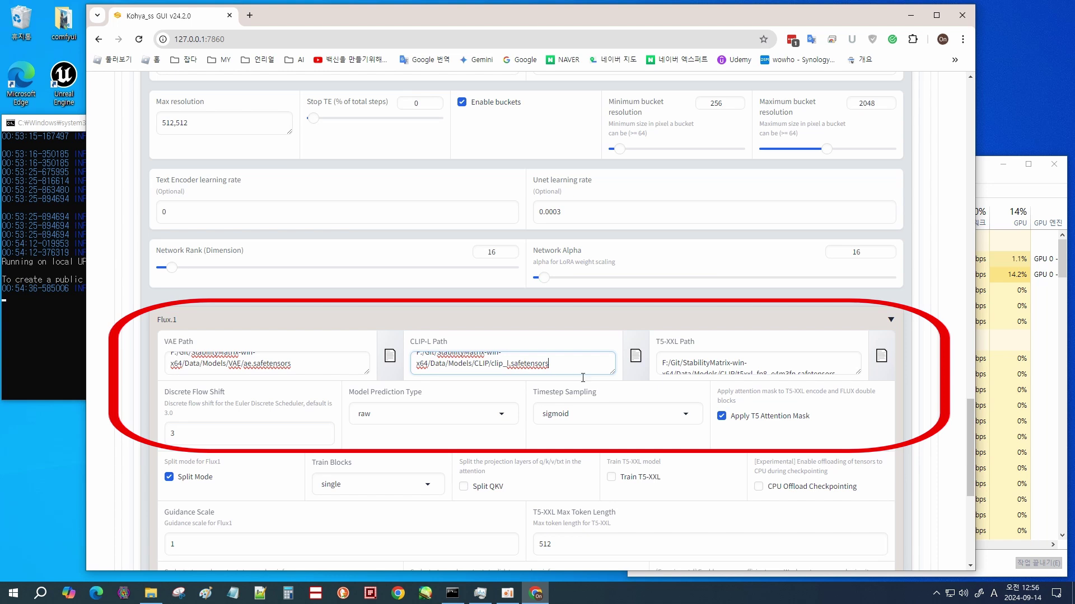
{"action": "left_click_drag", "start_coordinate": [722, 374], "coordinate": [781, 369]}
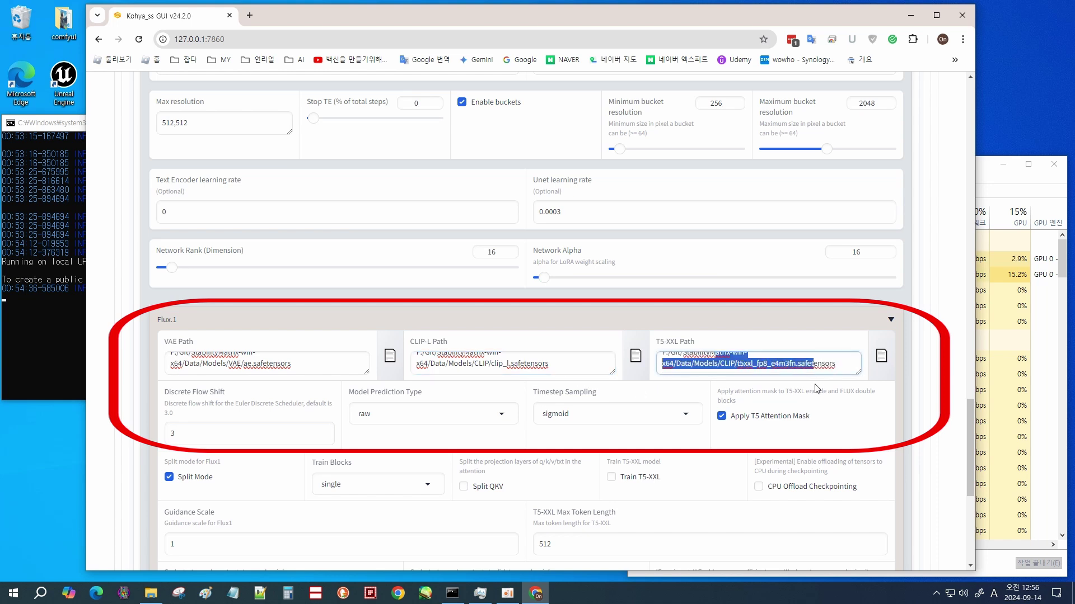
{"action": "left_click", "coordinate": [804, 388]}
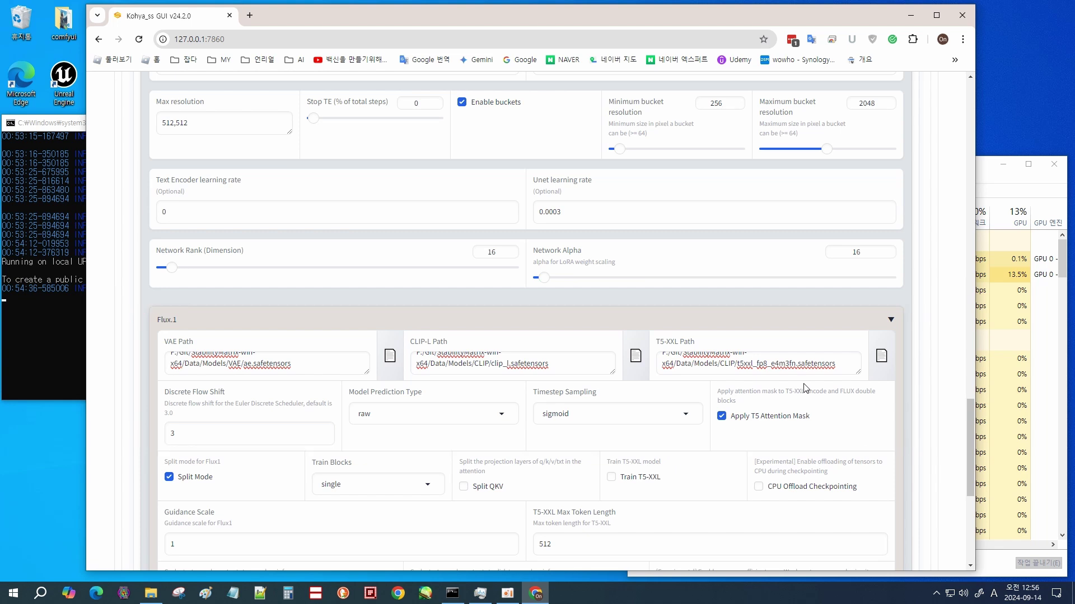
- Check the remaining Flux.1 options, expand the Advanced settings and start the LoRA training
{"action": "scroll", "coordinate": [700, 391], "scroll_direction": "down", "scroll_amount": 2}
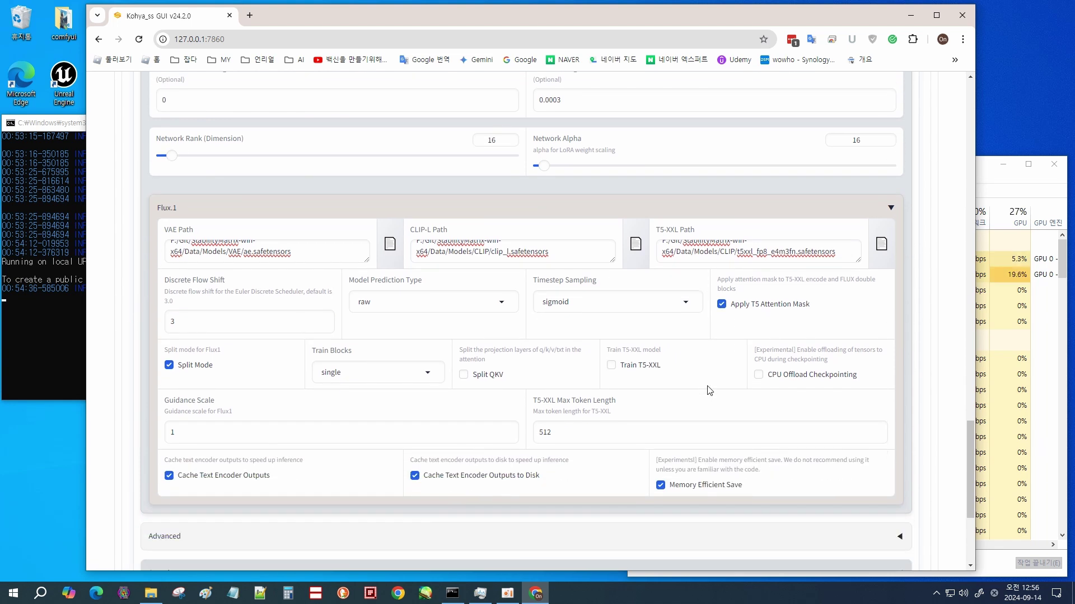
{"action": "scroll", "coordinate": [704, 392], "scroll_direction": "down", "scroll_amount": 1}
{"action": "scroll", "coordinate": [695, 421], "scroll_direction": "down", "scroll_amount": 1}
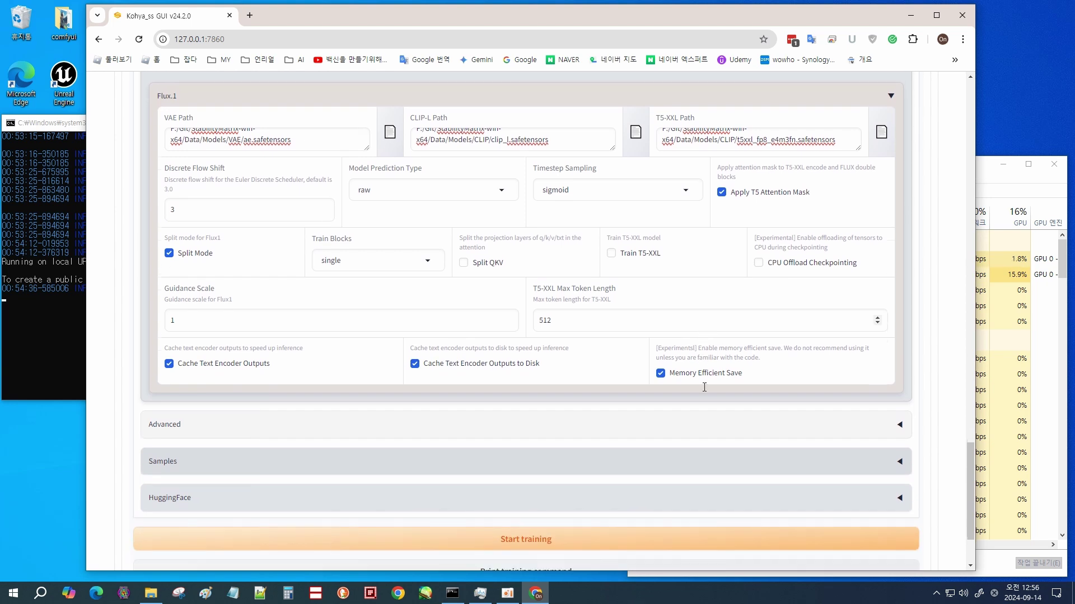
{"action": "left_click", "coordinate": [892, 427]}
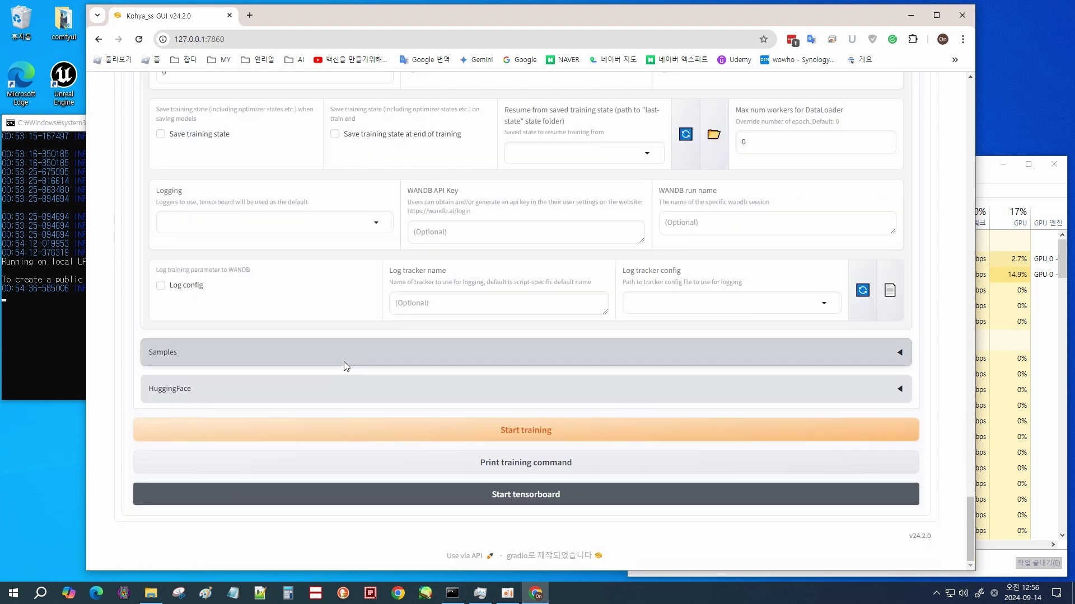
{"action": "left_click", "coordinate": [443, 429]}
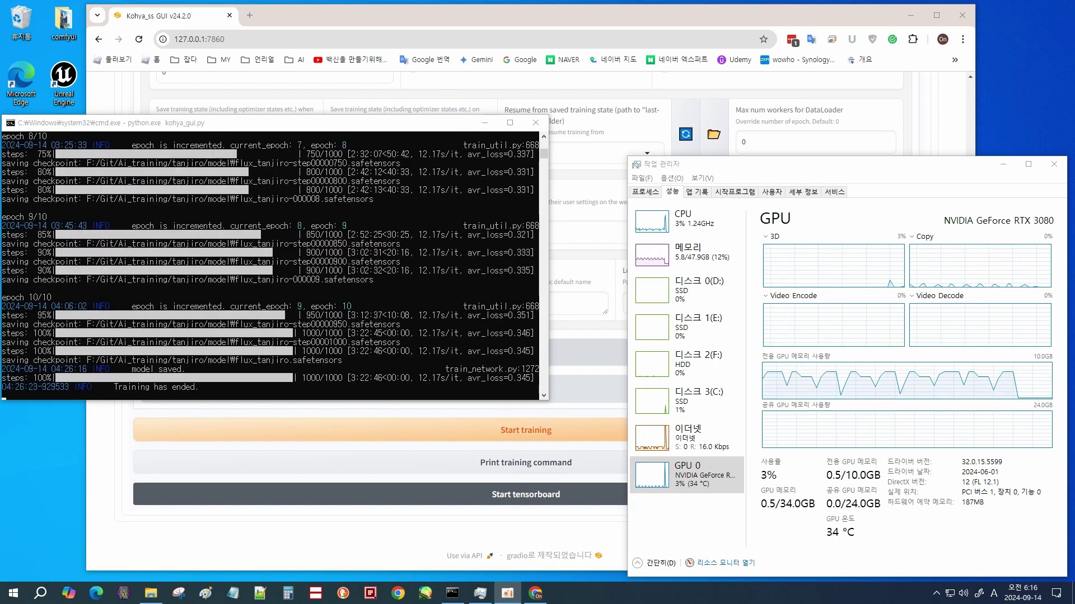
- Review the training log in the console and examine the saved flux_tanjiro checkpoints in the tanjiro model folder in File Explorer
{"action": "scroll", "coordinate": [521, 290], "scroll_direction": "up", "scroll_amount": 2}
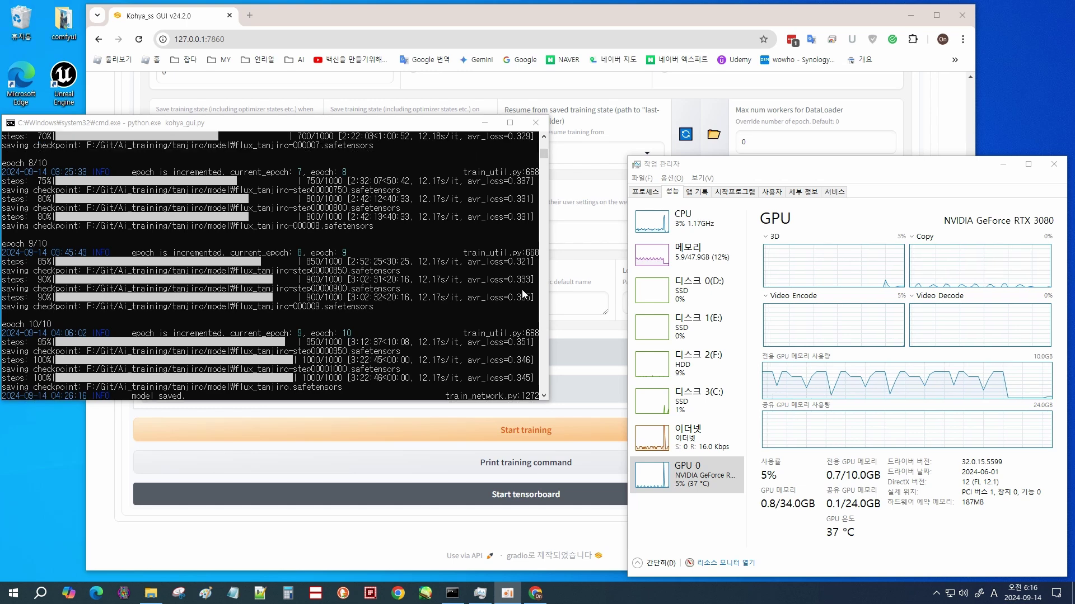
{"action": "scroll", "coordinate": [522, 289], "scroll_direction": "down", "scroll_amount": 4}
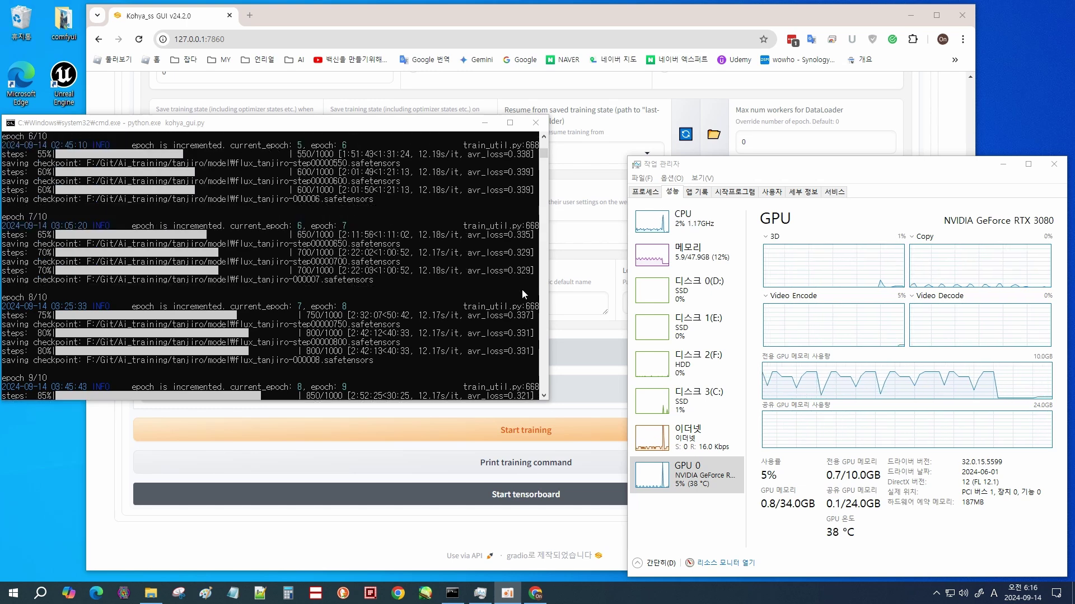
{"action": "left_click", "coordinate": [151, 592]}
{"action": "scroll", "coordinate": [412, 343], "scroll_direction": "down", "scroll_amount": 6}
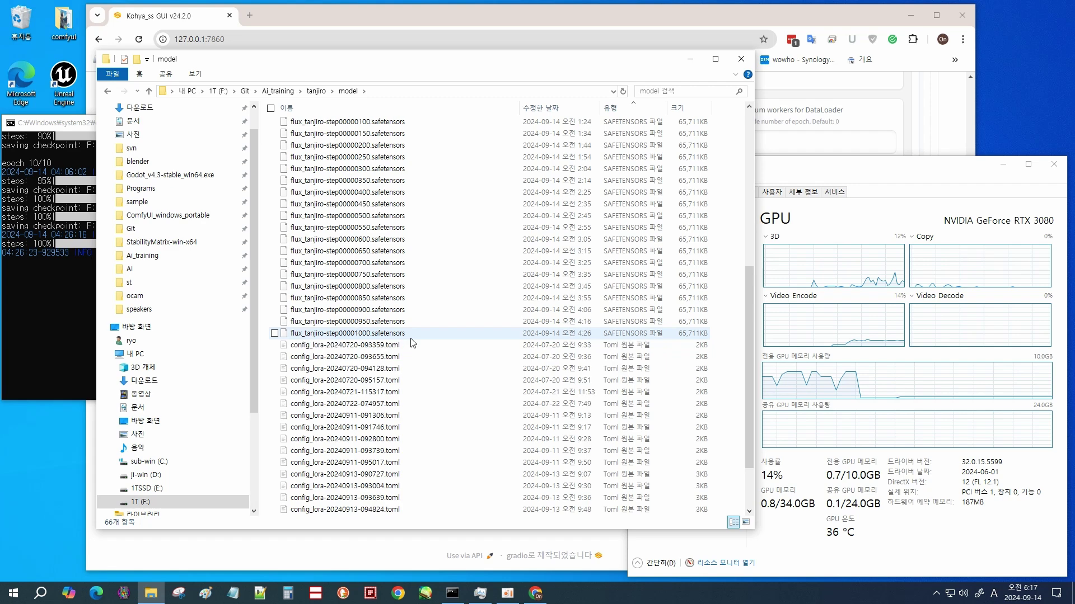
{"action": "scroll", "coordinate": [412, 343], "scroll_direction": "up", "scroll_amount": 3}
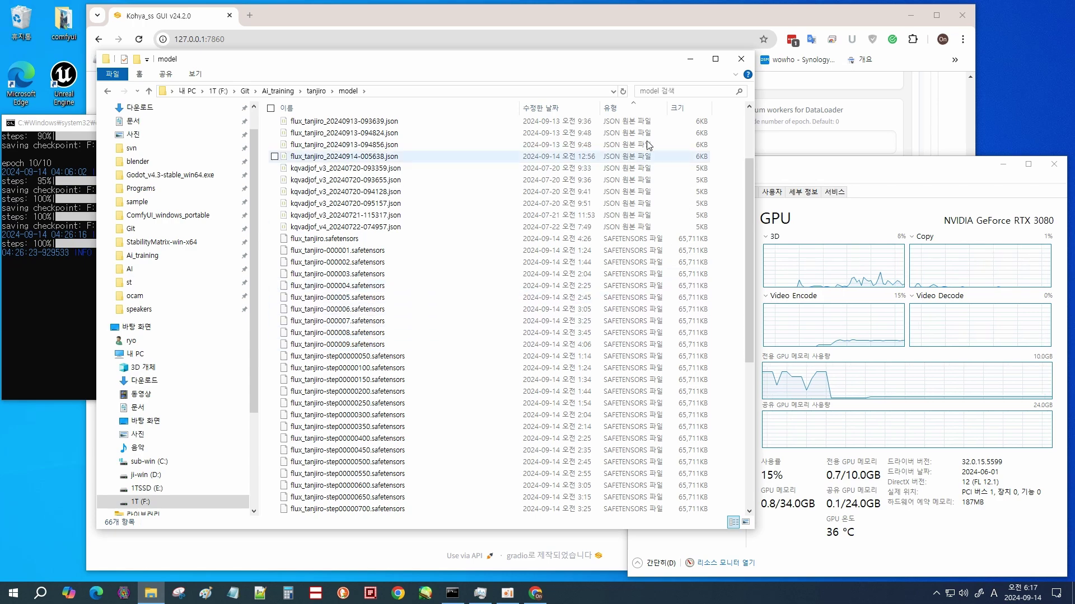
- Look through the JSON configurations and flux_tanjiro safetensors files in the model folder
{"action": "left_click", "coordinate": [741, 59]}
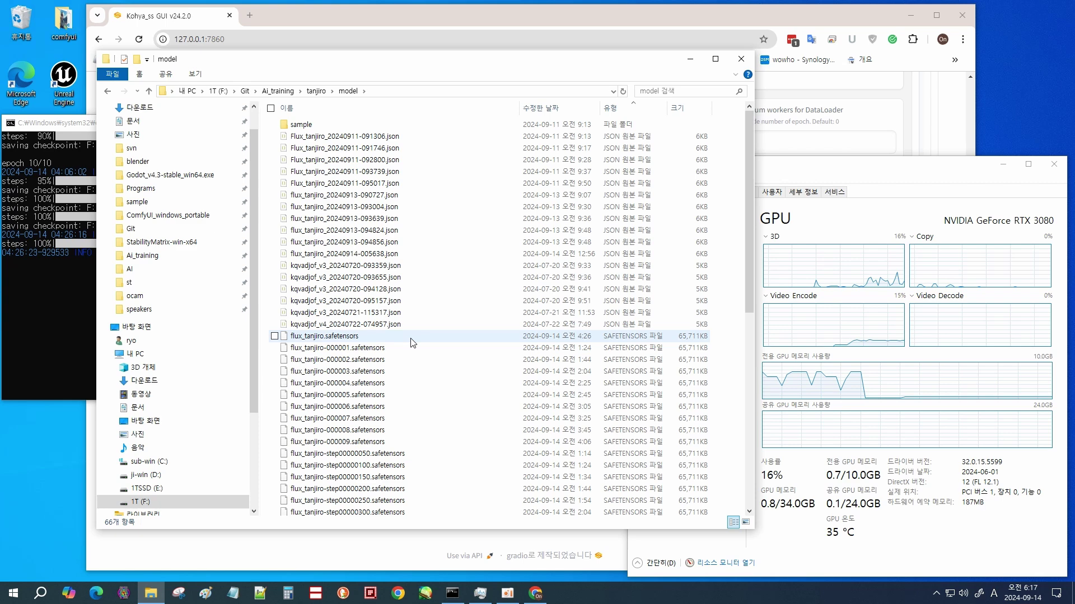
{"action": "scroll", "coordinate": [412, 343], "scroll_direction": "down", "scroll_amount": 9}
{"action": "scroll", "coordinate": [412, 342], "scroll_direction": "up", "scroll_amount": 10}
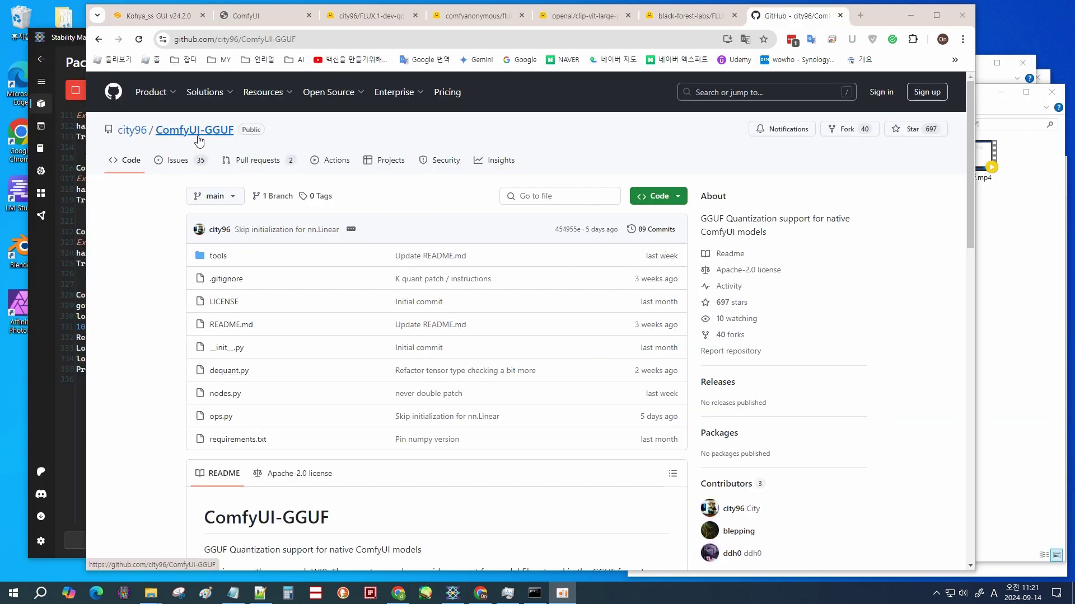
- Read the README of the city96/ComfyUI-GGUF repository on GitHub, covering quantization on low-end GPUs and the Installation section
{"action": "scroll", "coordinate": [168, 276], "scroll_direction": "down", "scroll_amount": 4}
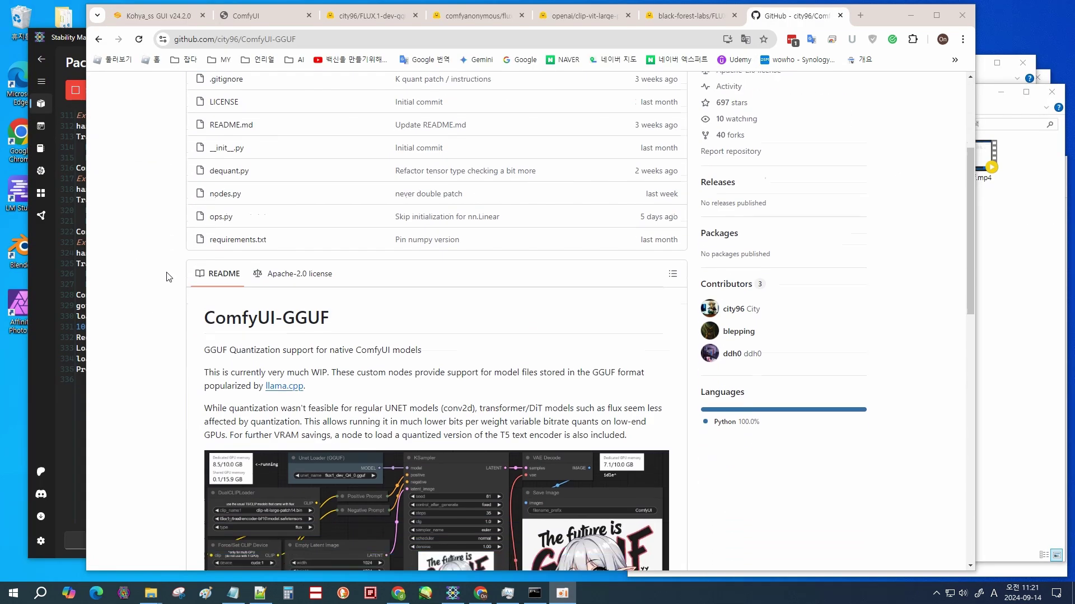
{"action": "scroll", "coordinate": [168, 277], "scroll_direction": "down", "scroll_amount": 3}
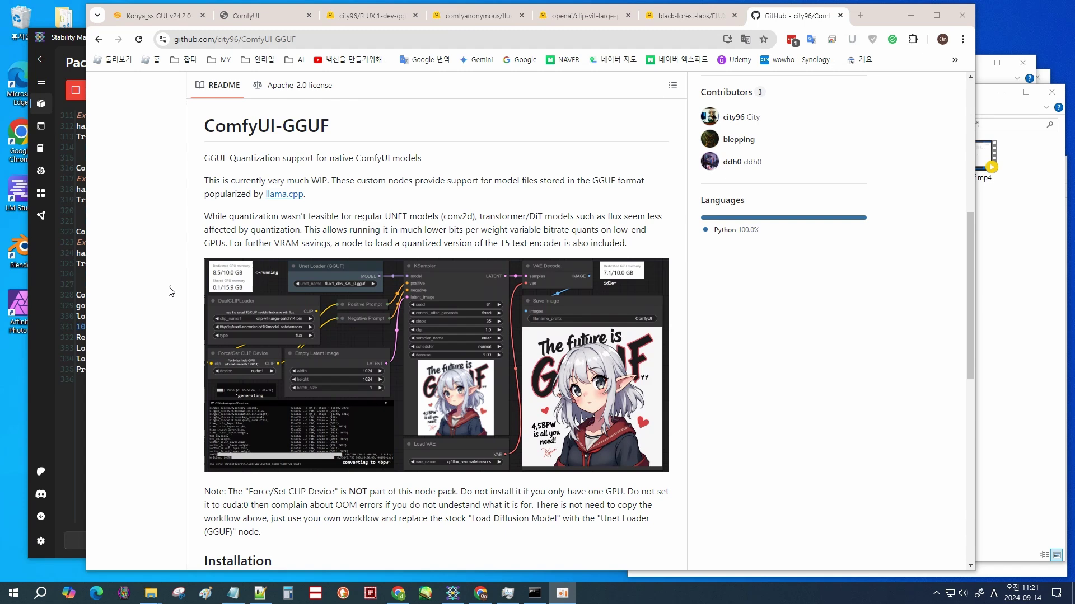
{"action": "scroll", "coordinate": [172, 273], "scroll_direction": "down", "scroll_amount": 1}
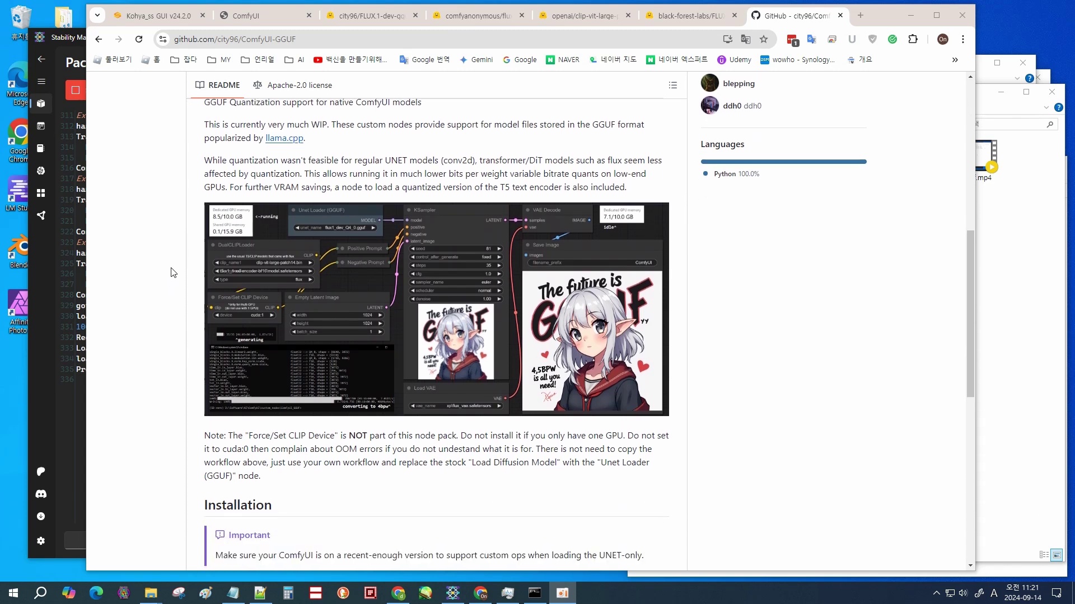
{"action": "scroll", "coordinate": [173, 272], "scroll_direction": "down", "scroll_amount": 1}
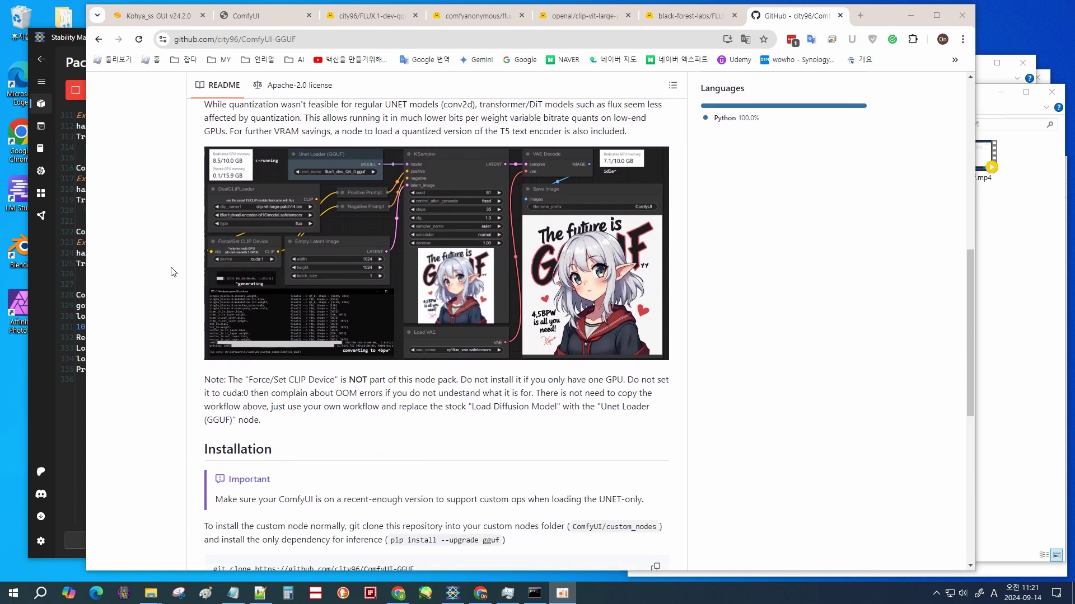
{"action": "scroll", "coordinate": [173, 272], "scroll_direction": "up", "scroll_amount": 1}
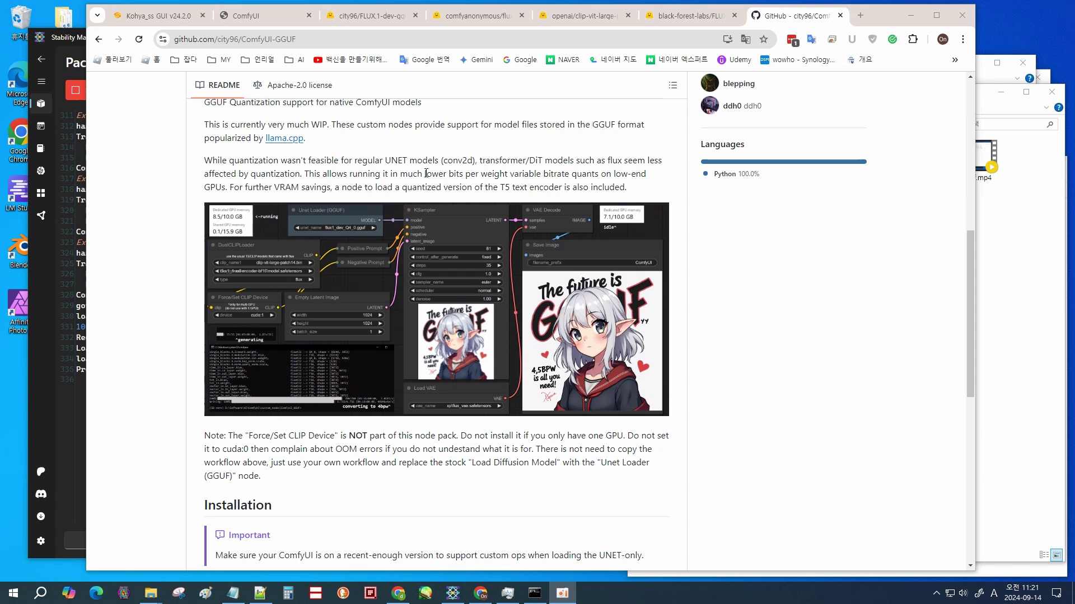
{"action": "left_click_drag", "start_coordinate": [305, 174], "coordinate": [659, 202]}
{"action": "left_click", "coordinate": [753, 282]}
{"action": "scroll", "coordinate": [752, 283], "scroll_direction": "down", "scroll_amount": 1}
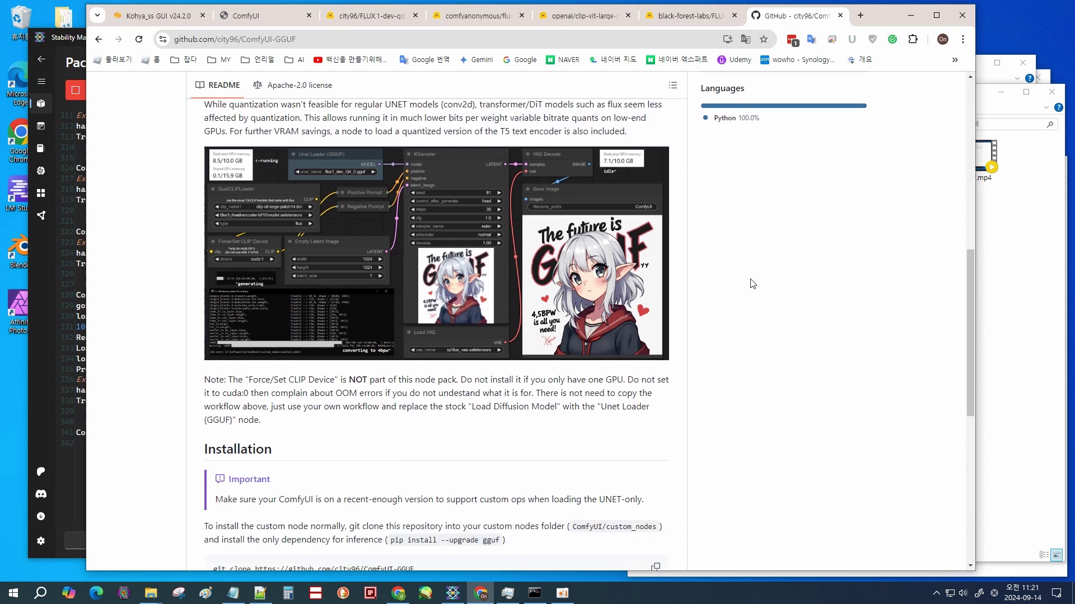
{"action": "scroll", "coordinate": [734, 330], "scroll_direction": "down", "scroll_amount": 4}
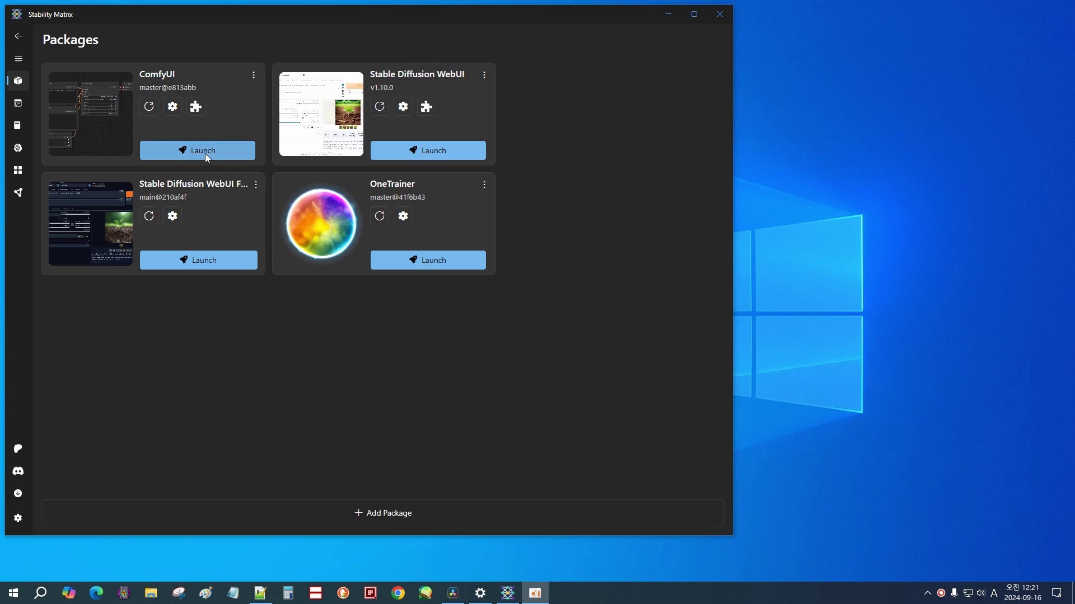
- Launch the ComfyUI package from Stability Matrix
{"action": "left_click", "coordinate": [205, 153]}
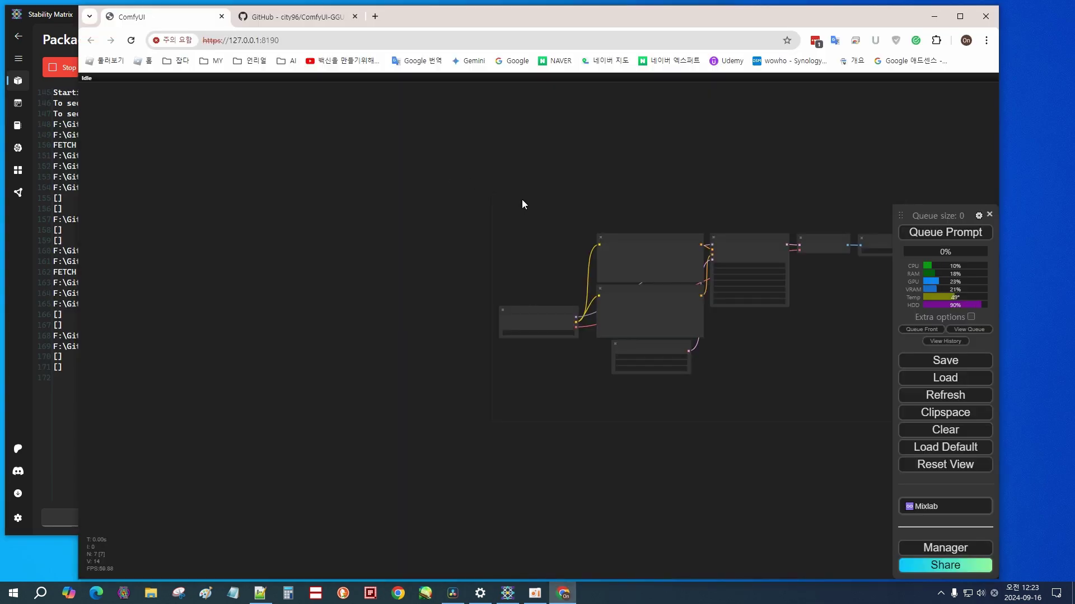
{"action": "left_click_drag", "start_coordinate": [522, 199], "coordinate": [354, 203]}
{"action": "scroll", "coordinate": [355, 203], "scroll_direction": "up", "scroll_amount": 2}
{"action": "scroll", "coordinate": [314, 197], "scroll_direction": "up", "scroll_amount": 1}
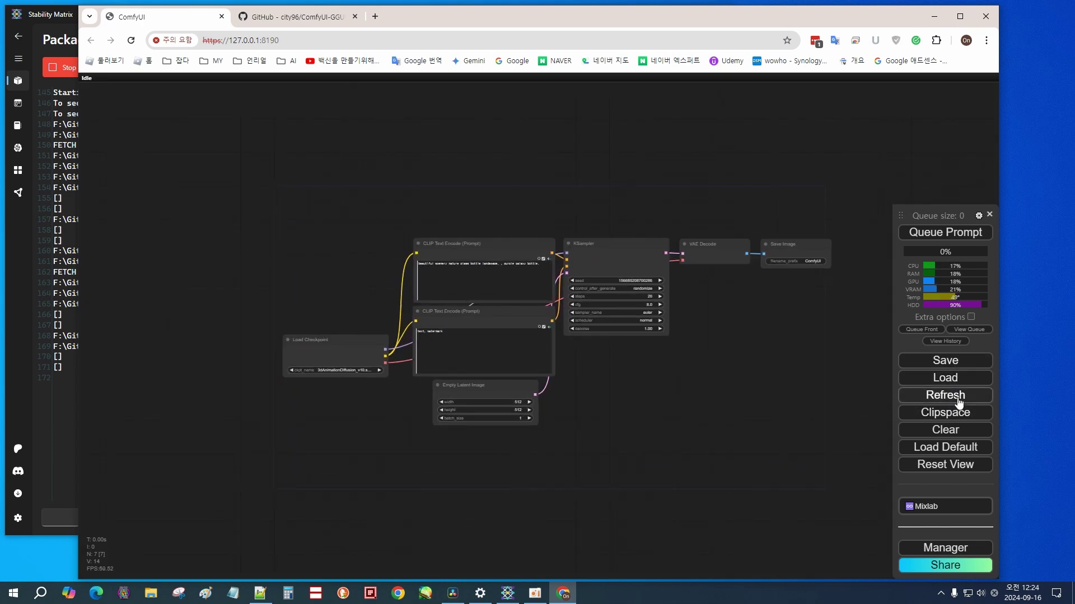
- Load the GGUF_Lora.json workflow from the comfyui folder on the desktop into ComfyUI
{"action": "left_click", "coordinate": [947, 377]}
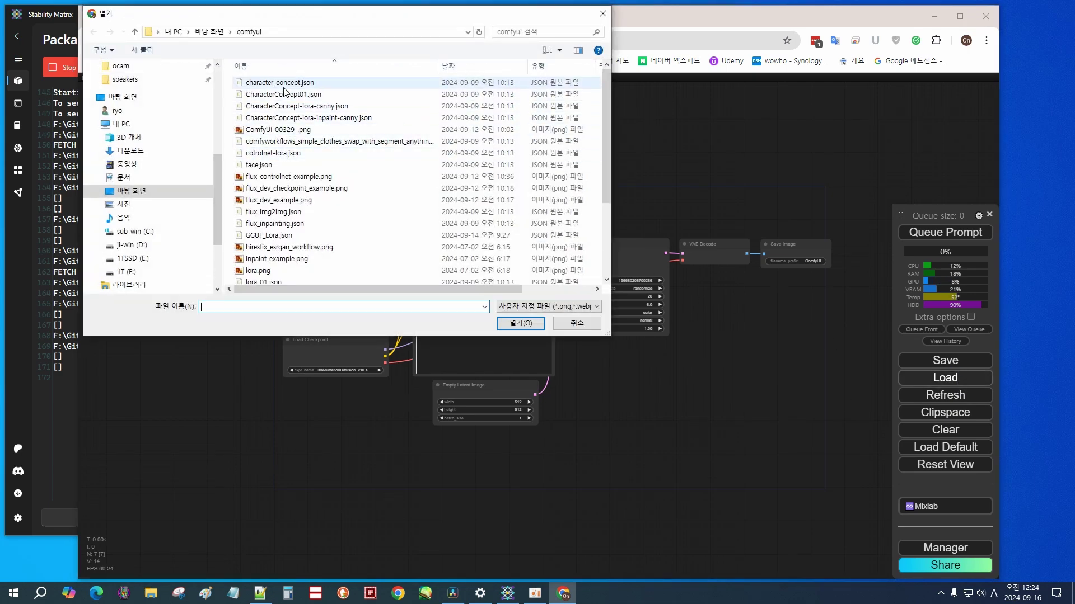
{"action": "double_click", "coordinate": [293, 236]}
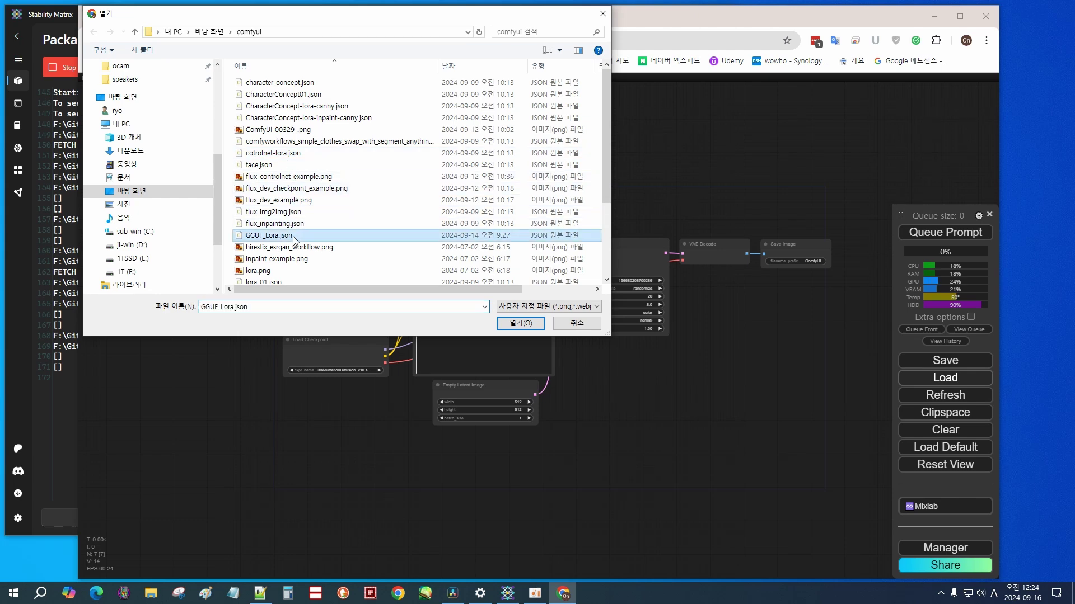
{"action": "scroll", "coordinate": [340, 281], "scroll_direction": "up", "scroll_amount": 8}
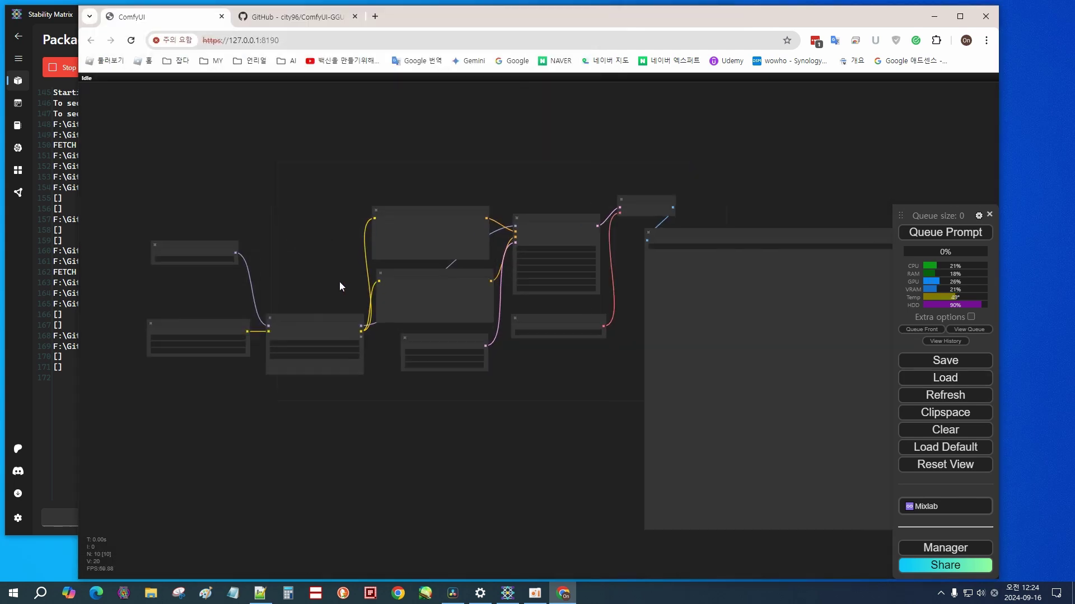
{"action": "left_click_drag", "start_coordinate": [350, 283], "coordinate": [521, 274]}
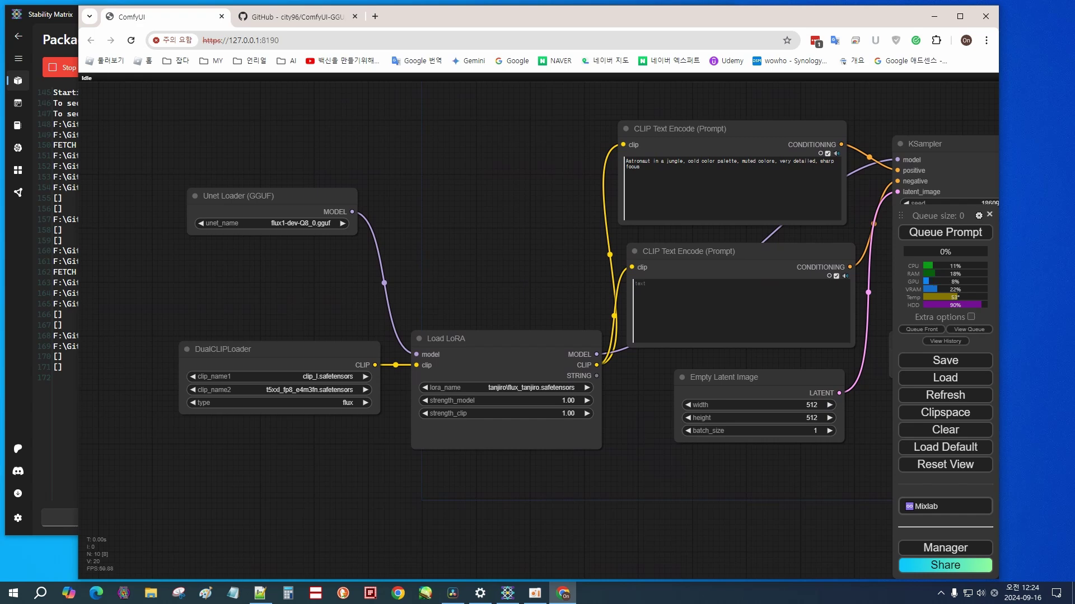
{"action": "key", "text": "alt+Tab"}
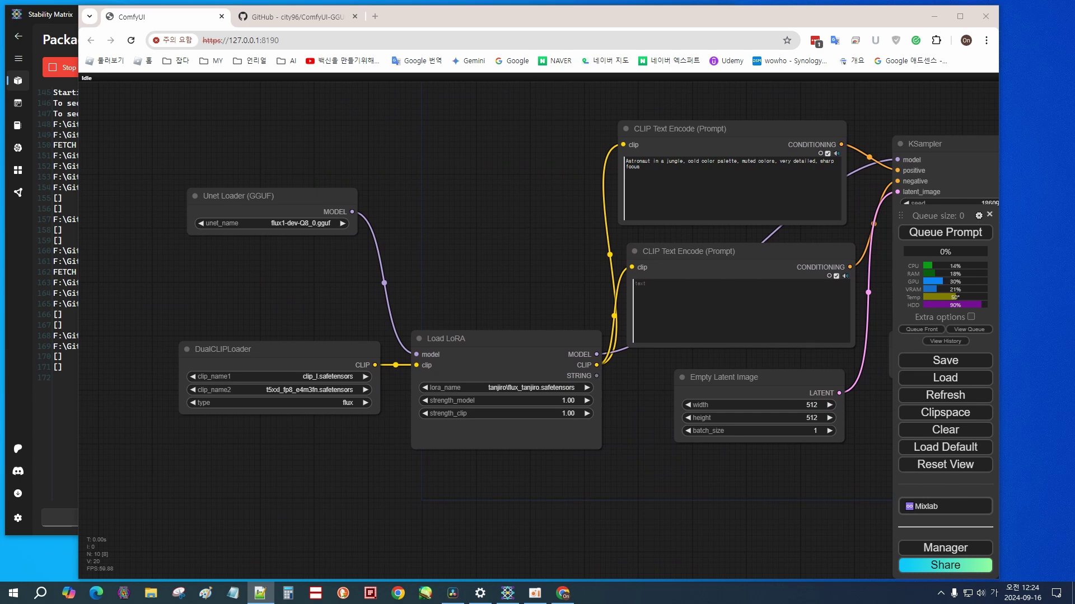
- Check in ComfyUI Manager for the GGUF extension by filtering custom nodes to Installed and searching for gguf
{"action": "left_click", "coordinate": [941, 548]}
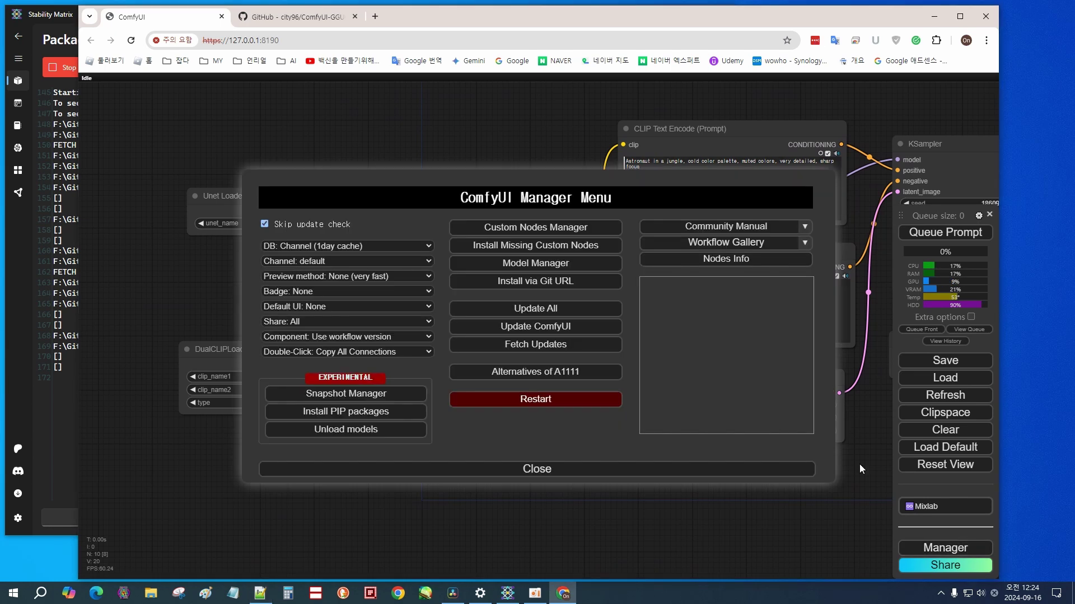
{"action": "left_click", "coordinate": [478, 227]}
{"action": "left_click", "coordinate": [301, 150]}
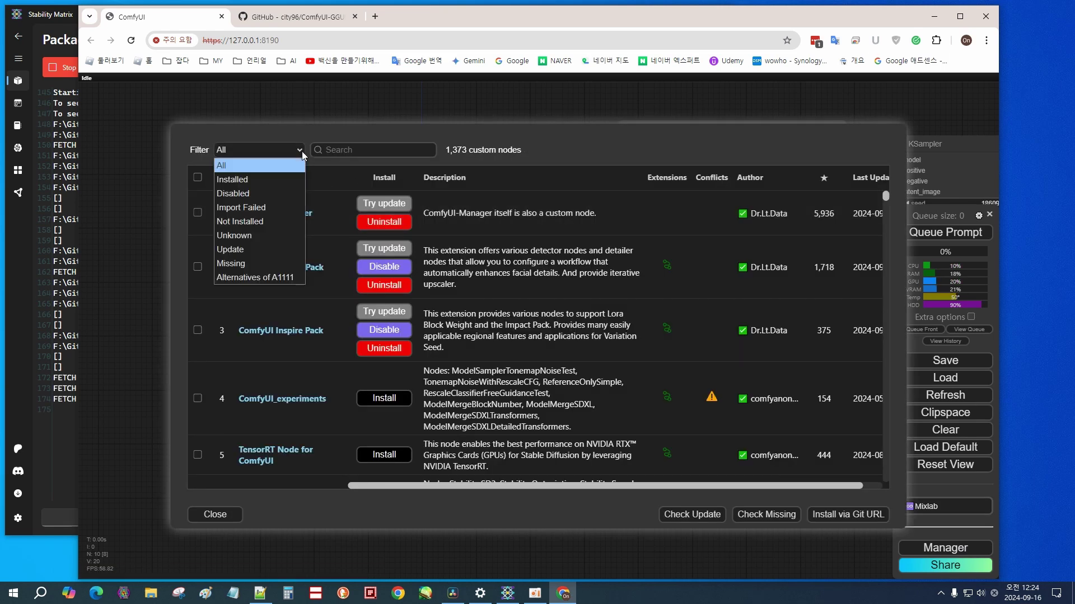
{"action": "left_click", "coordinate": [240, 179]}
{"action": "left_click", "coordinate": [347, 151]}
{"action": "type", "text": "gg"}
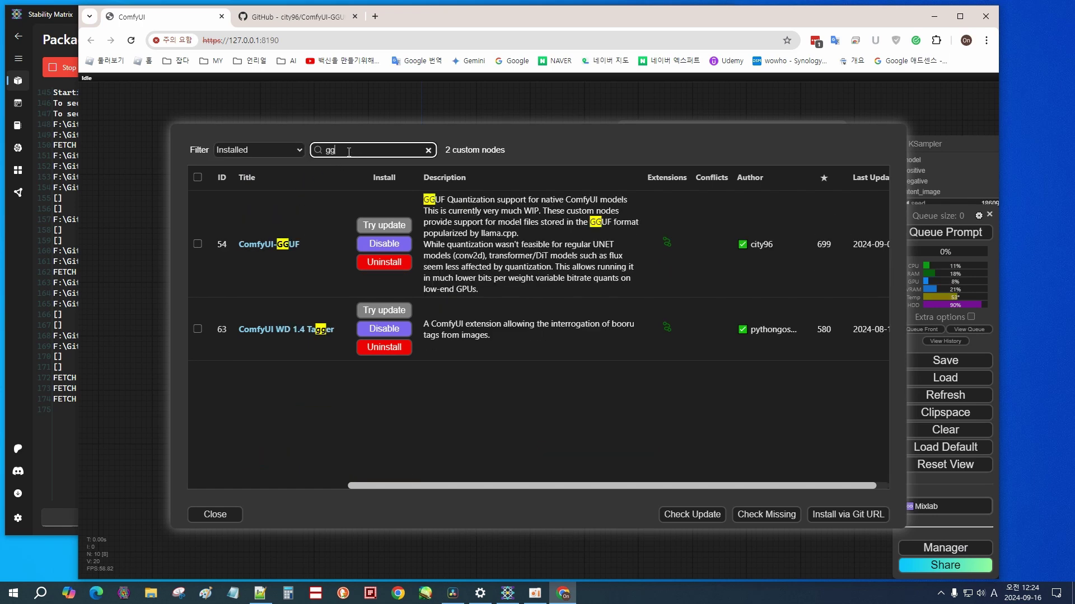
{"action": "type", "text": "uf"}
{"action": "left_click", "coordinate": [576, 150]}
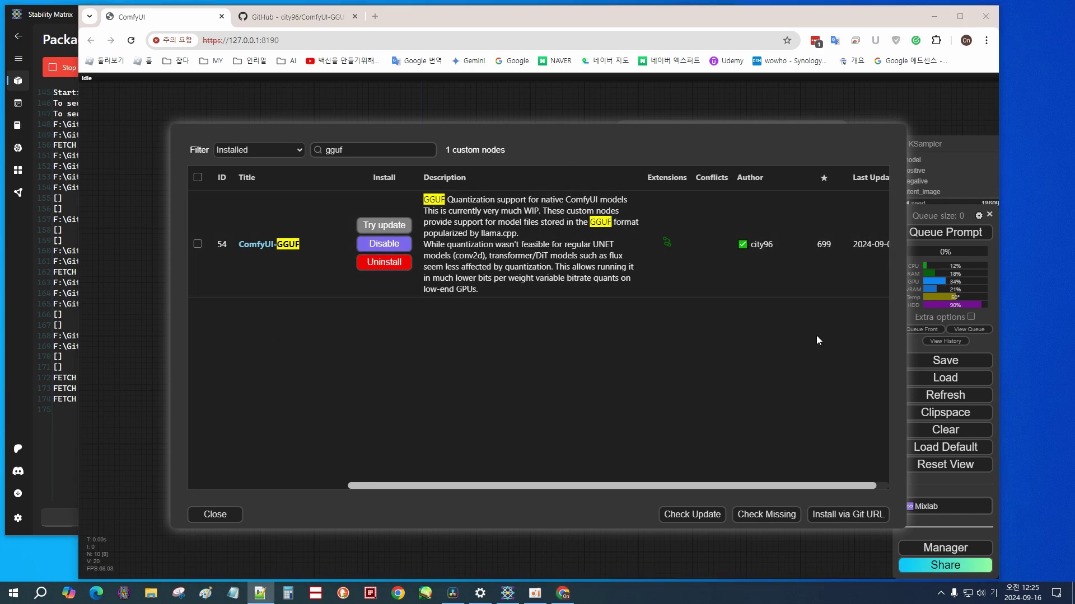
{"action": "left_click", "coordinate": [227, 519]}
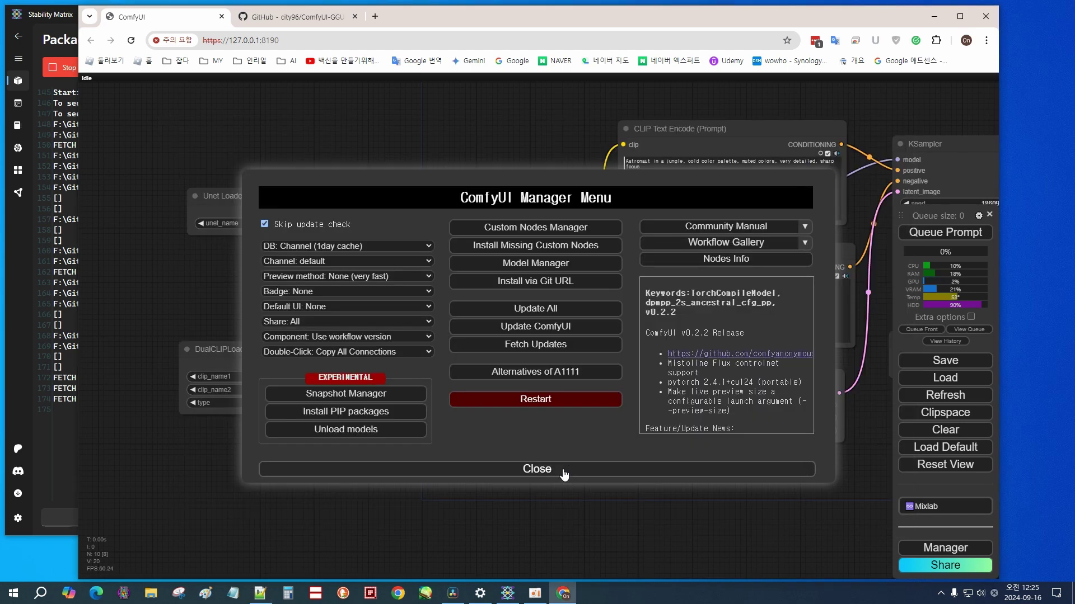
{"action": "left_click", "coordinate": [564, 475]}
- Examine the model selected in the Unet Loader (GGUF) node and its link to the Load LoRA node
{"action": "left_click_drag", "start_coordinate": [274, 195], "coordinate": [271, 195]}
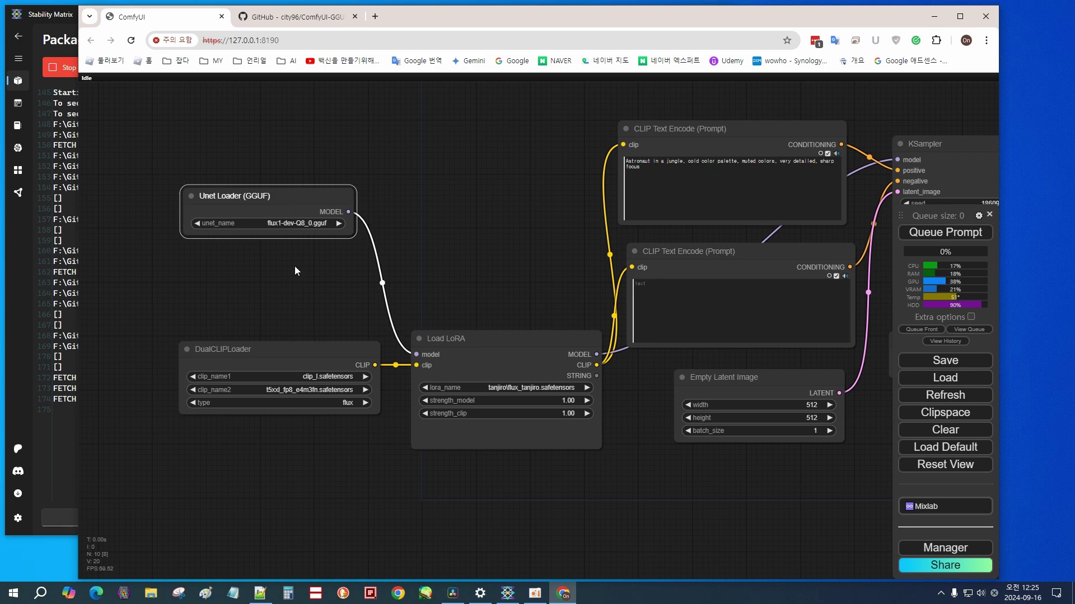
{"action": "left_click_drag", "start_coordinate": [291, 301], "coordinate": [296, 254]}
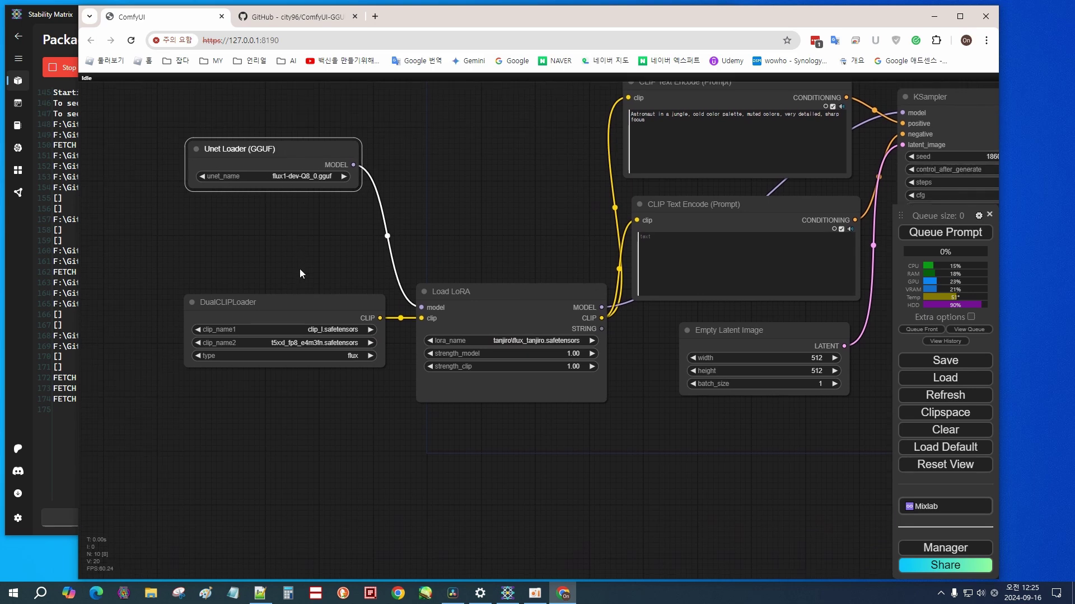
{"action": "scroll", "coordinate": [265, 188], "scroll_direction": "up", "scroll_amount": 3}
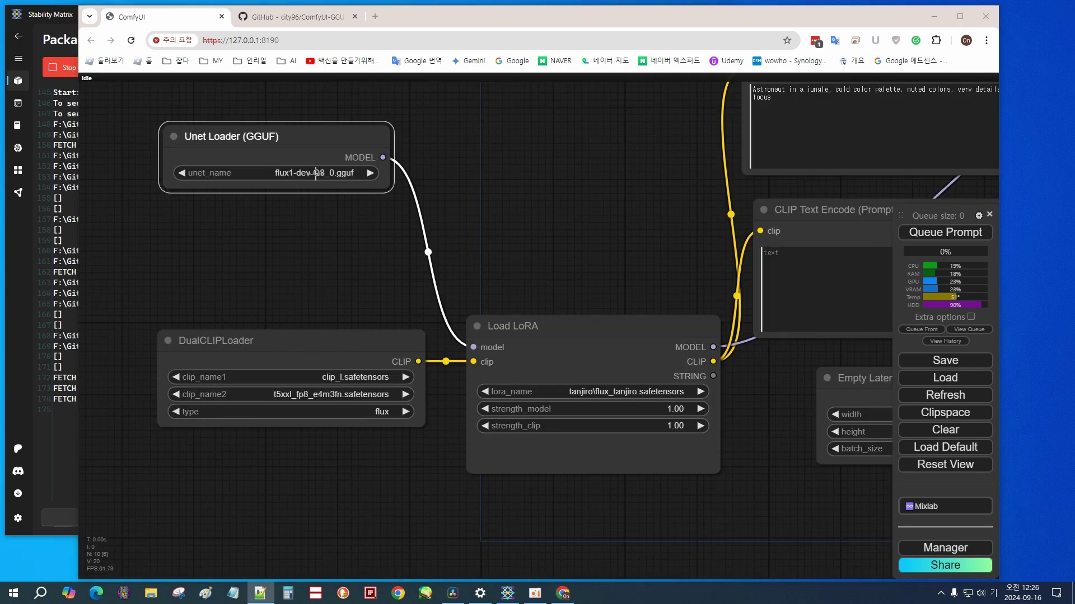
{"action": "left_click", "coordinate": [321, 224]}
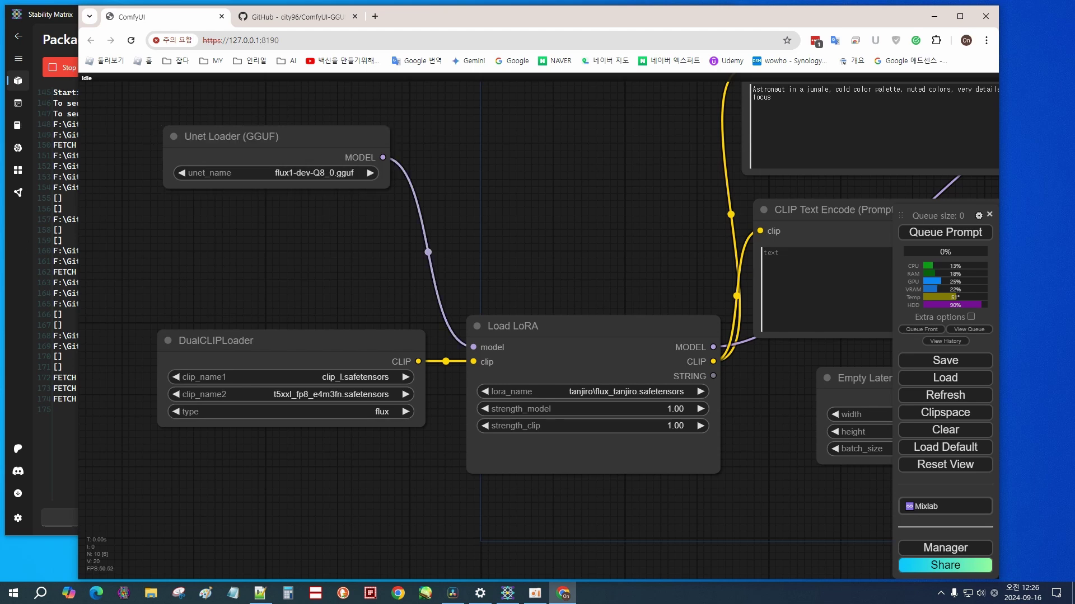
{"action": "key", "text": "alt+Tab"}
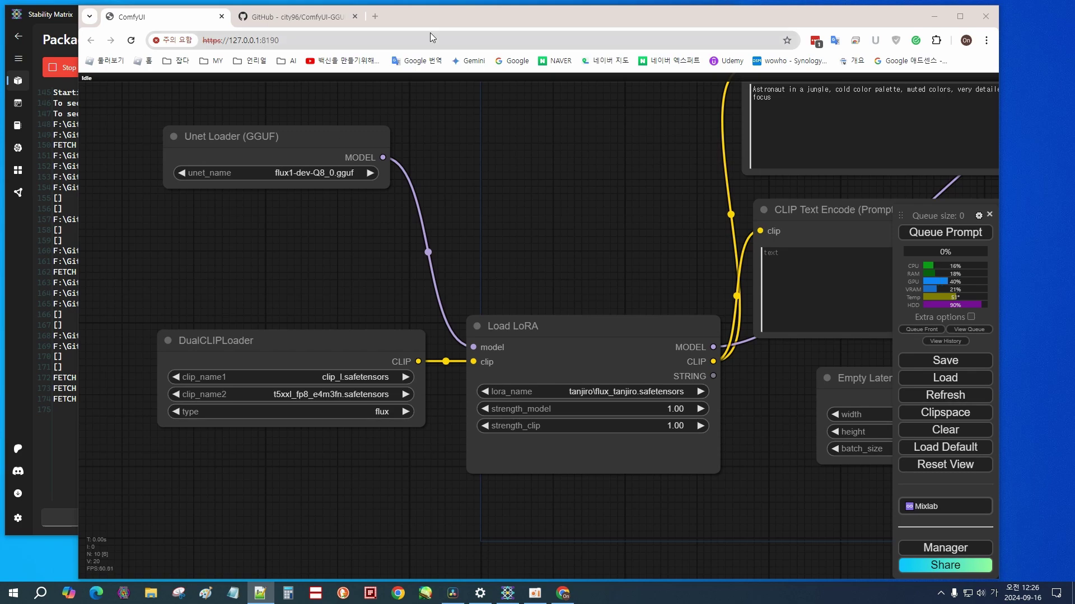
{"action": "left_click", "coordinate": [375, 16]}
{"action": "left_click", "coordinate": [352, 50]}
{"action": "type", "text": "https://huggingface.co/city96/FLUX.1-dev-gguf/tree/main"}
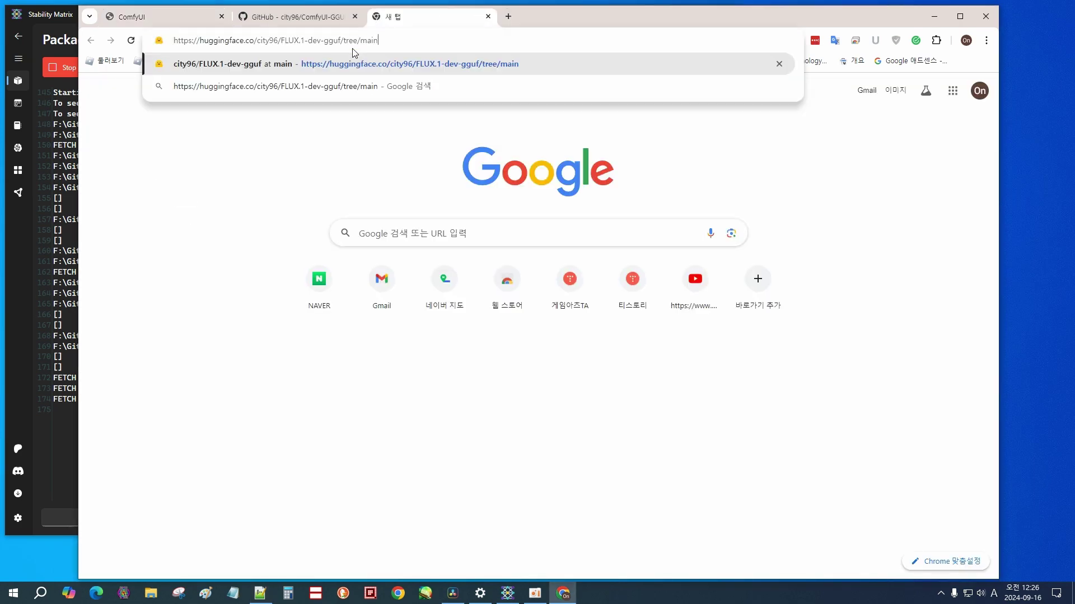
{"action": "key", "text": "Return"}
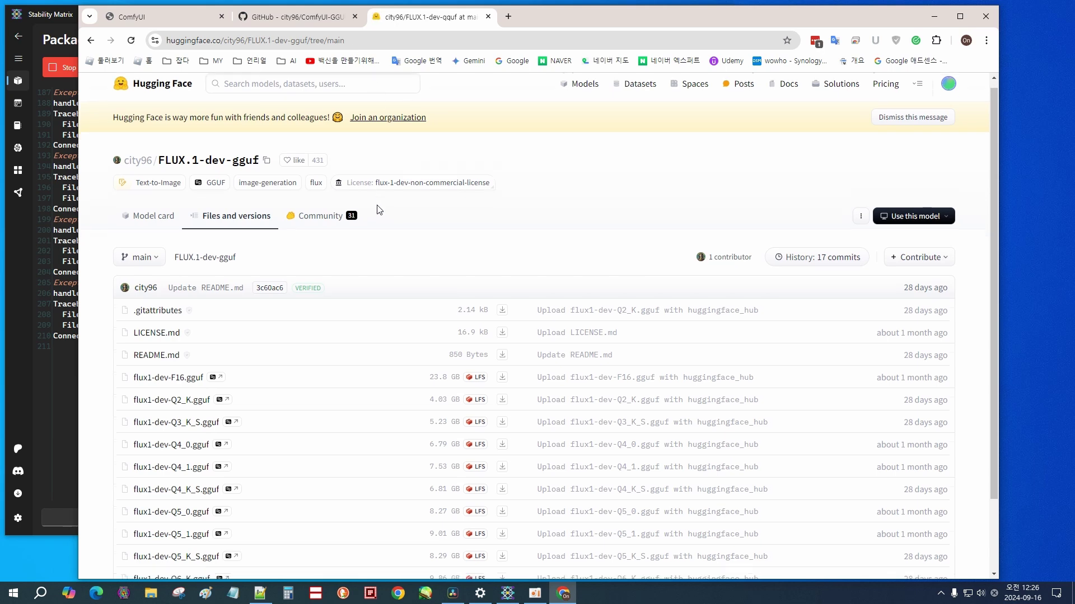
{"action": "scroll", "coordinate": [377, 210], "scroll_direction": "down", "scroll_amount": 2}
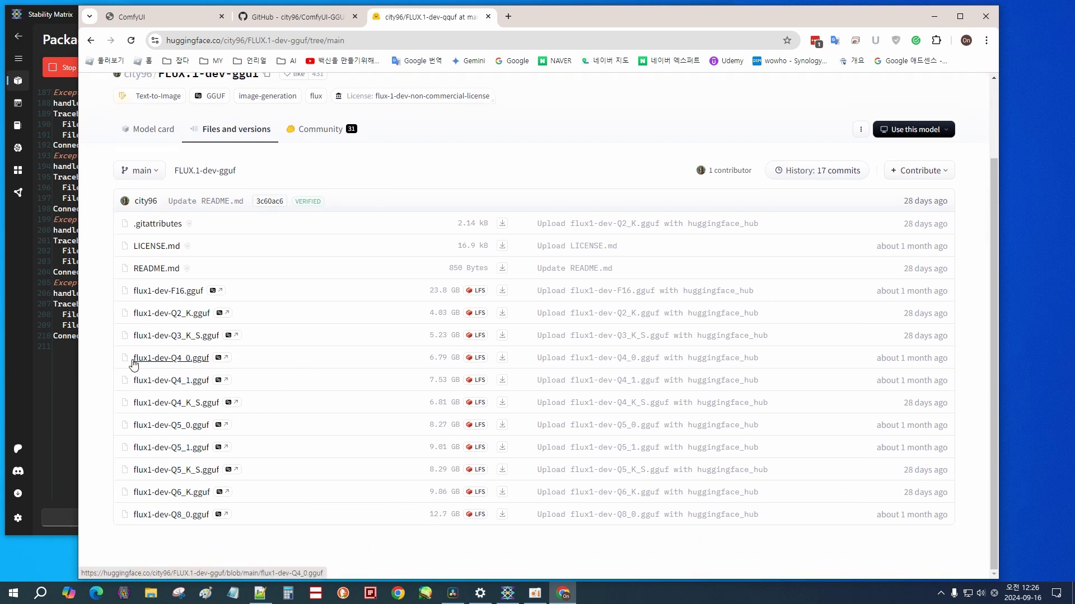
{"action": "left_click_drag", "start_coordinate": [118, 365], "coordinate": [215, 361]}
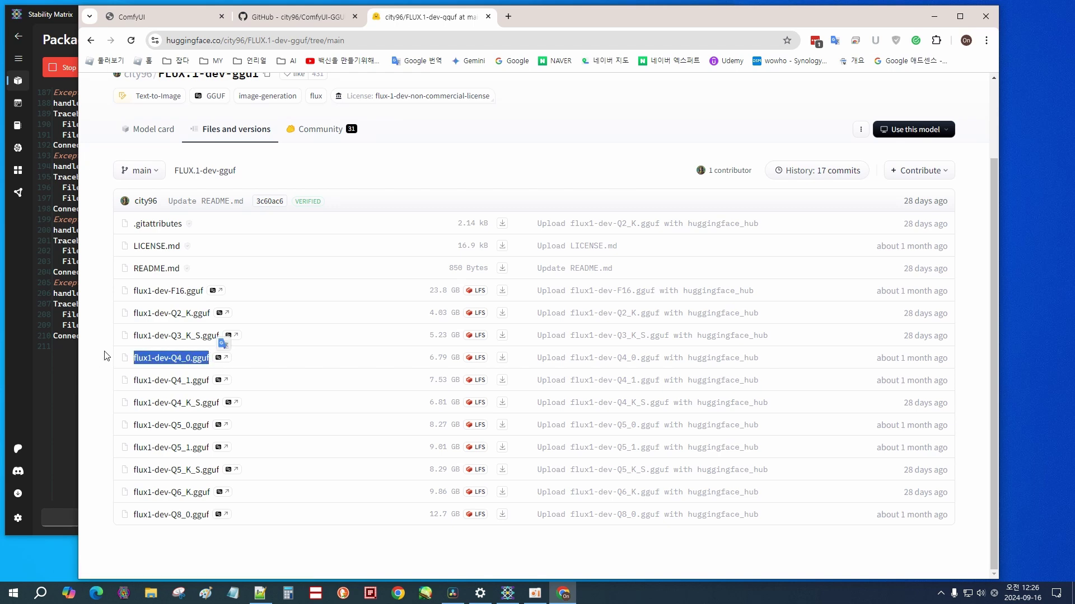
{"action": "left_click", "coordinate": [188, 22]}
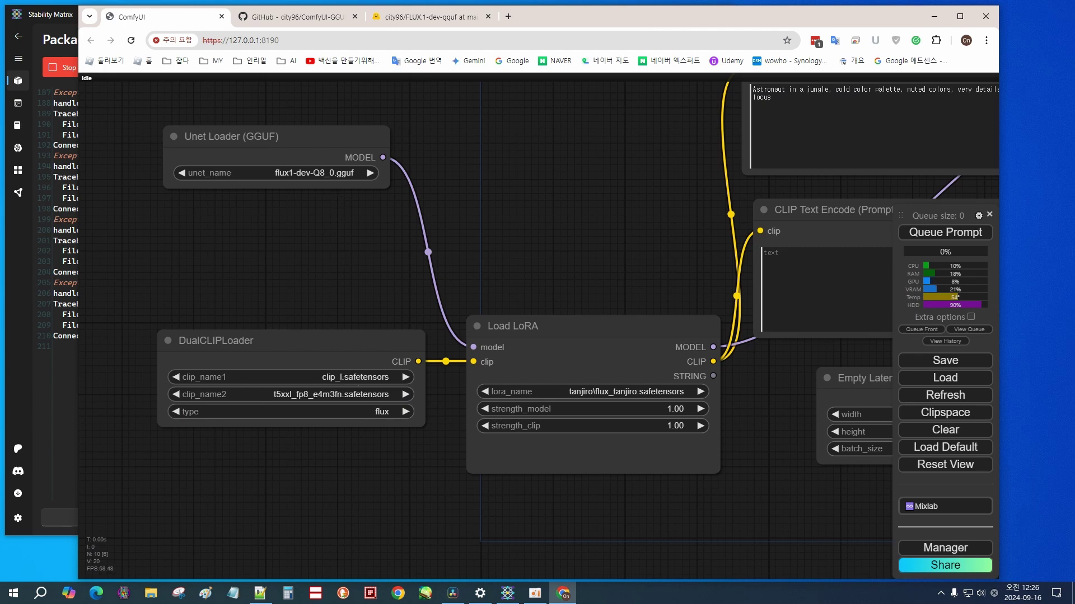
- Open the comfyanonymous/flux_text_encoders files page on Hugging Face and compare its encoder files with those in the DualCLIPLoader node
{"action": "key", "text": "alt+Tab"}
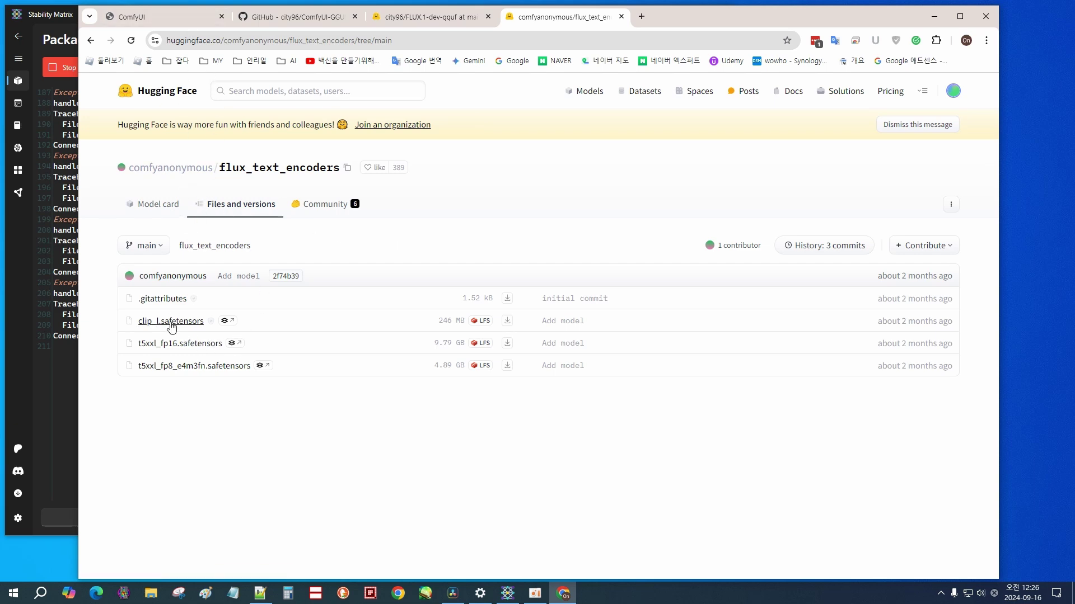
{"action": "left_click", "coordinate": [187, 15]}
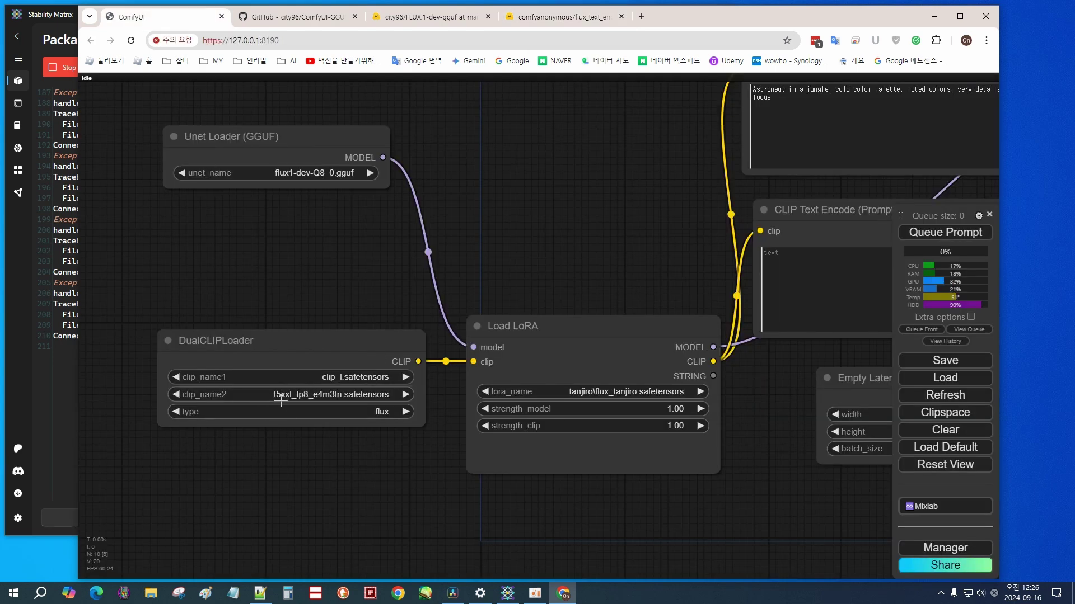
{"action": "left_click", "coordinate": [556, 20]}
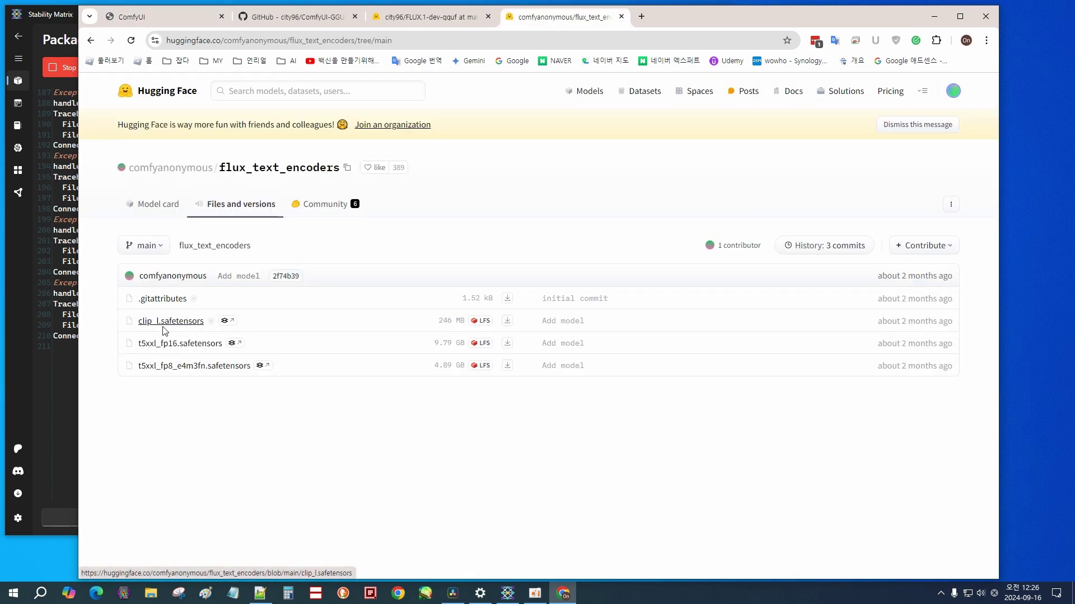
{"action": "left_click", "coordinate": [168, 19]}
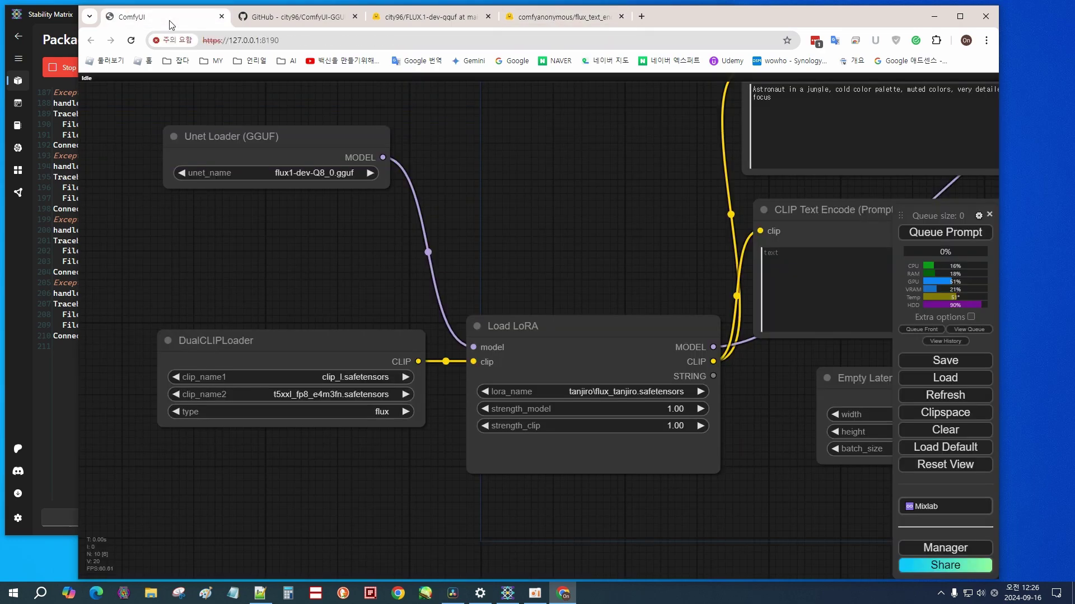
- Set lora_name in the Load LoRA node to Flux\flux_tanjiro.safetensors
{"action": "left_click_drag", "start_coordinate": [547, 242], "coordinate": [430, 246]}
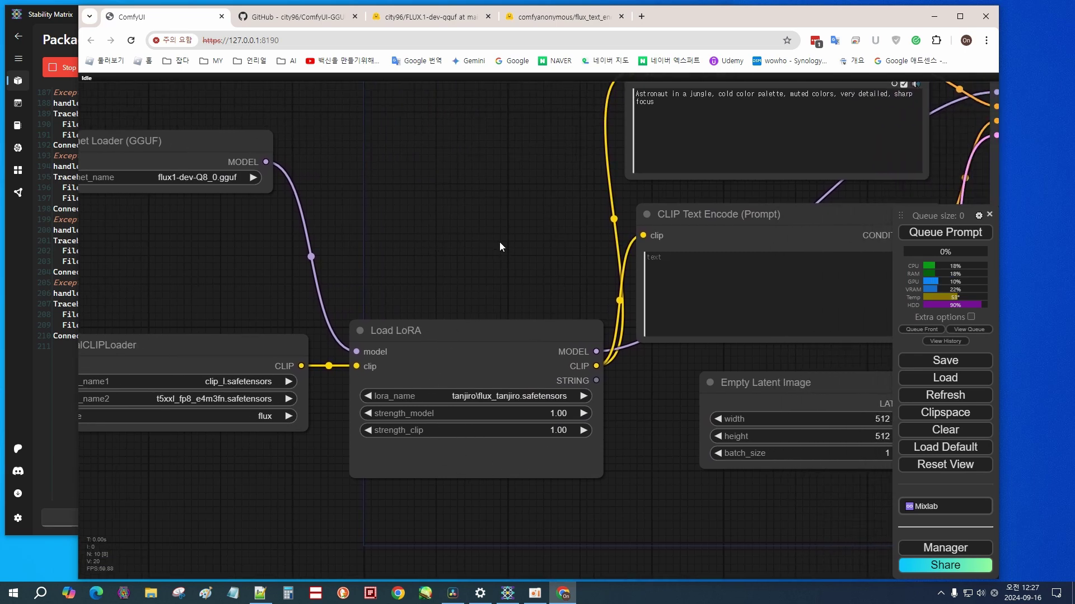
{"action": "left_click_drag", "start_coordinate": [507, 233], "coordinate": [451, 257]}
{"action": "left_click", "coordinate": [454, 420]}
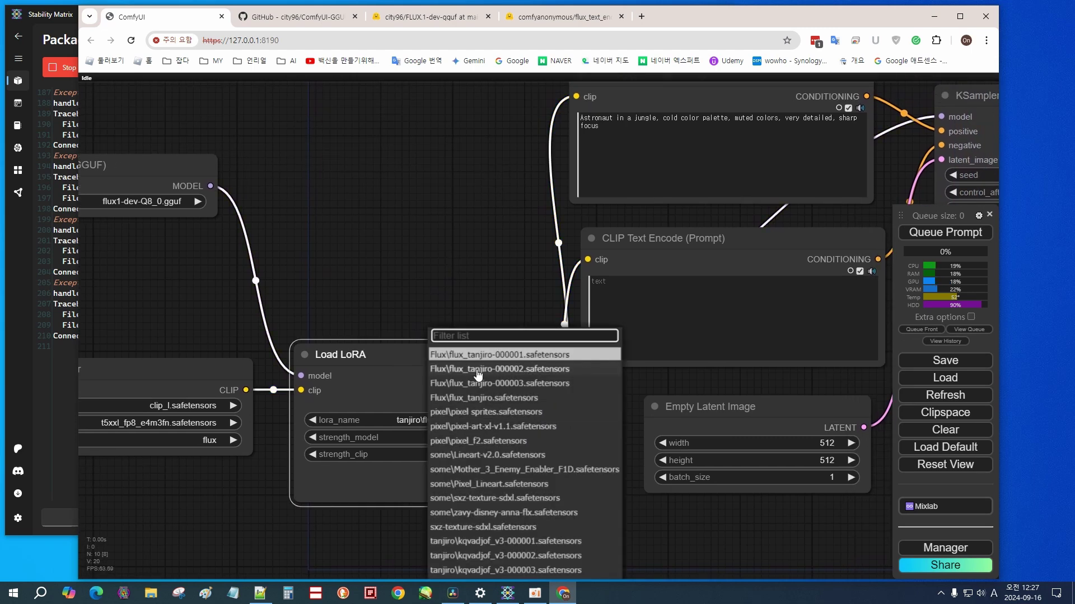
{"action": "left_click", "coordinate": [486, 397]}
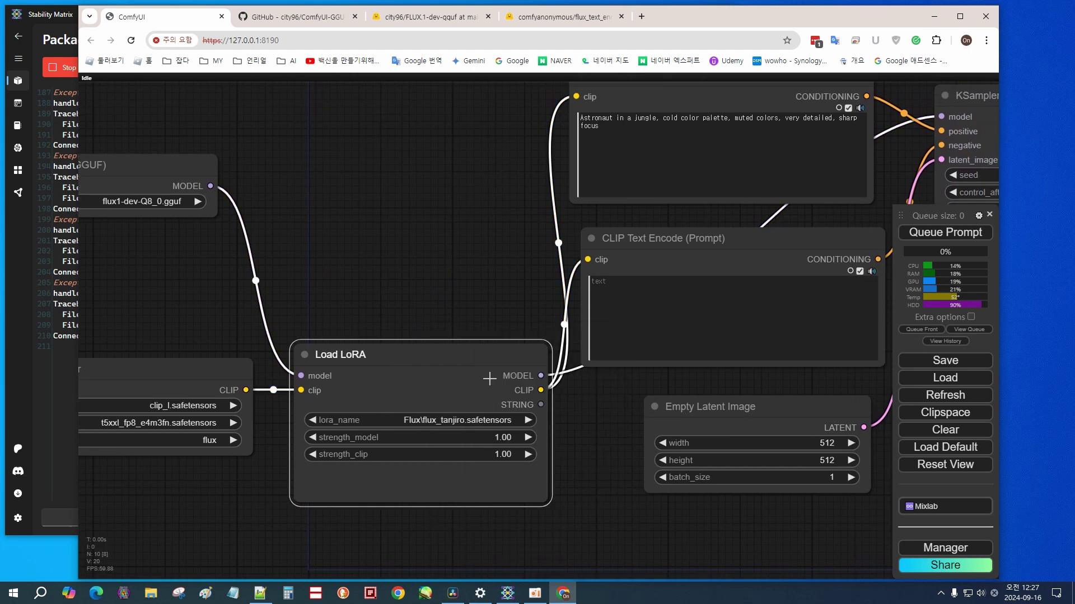
- Color the positive CLIP Text Encode (Prompt) node green
{"action": "left_click_drag", "start_coordinate": [482, 290], "coordinate": [273, 283]}
{"action": "scroll", "coordinate": [369, 291], "scroll_direction": "down", "scroll_amount": 1}
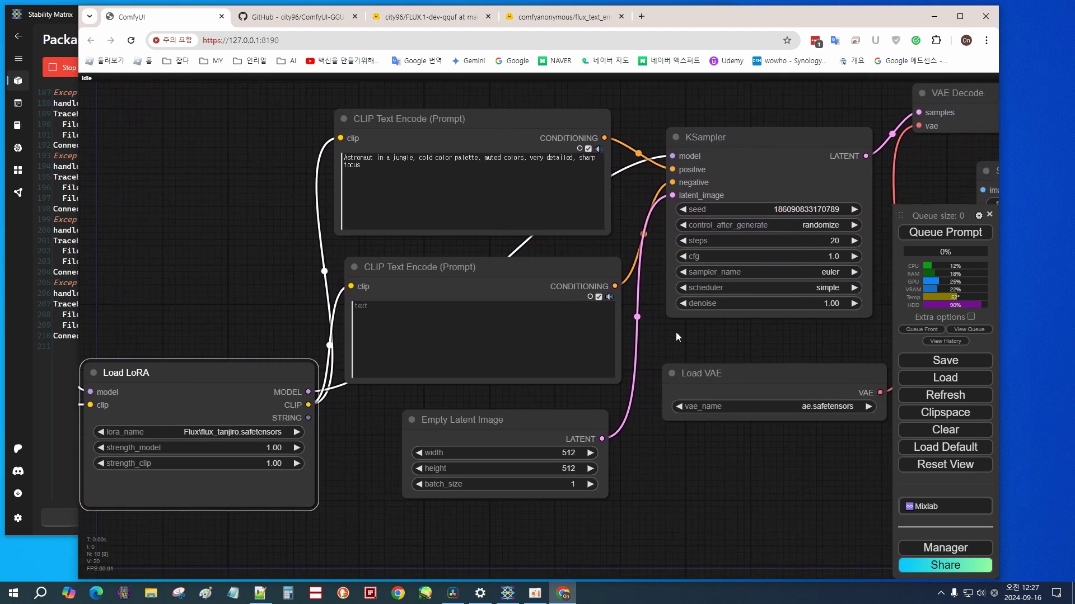
{"action": "left_click_drag", "start_coordinate": [676, 331], "coordinate": [585, 339]}
{"action": "scroll", "coordinate": [469, 244], "scroll_direction": "down", "scroll_amount": 1}
{"action": "scroll", "coordinate": [222, 241], "scroll_direction": "down", "scroll_amount": 1}
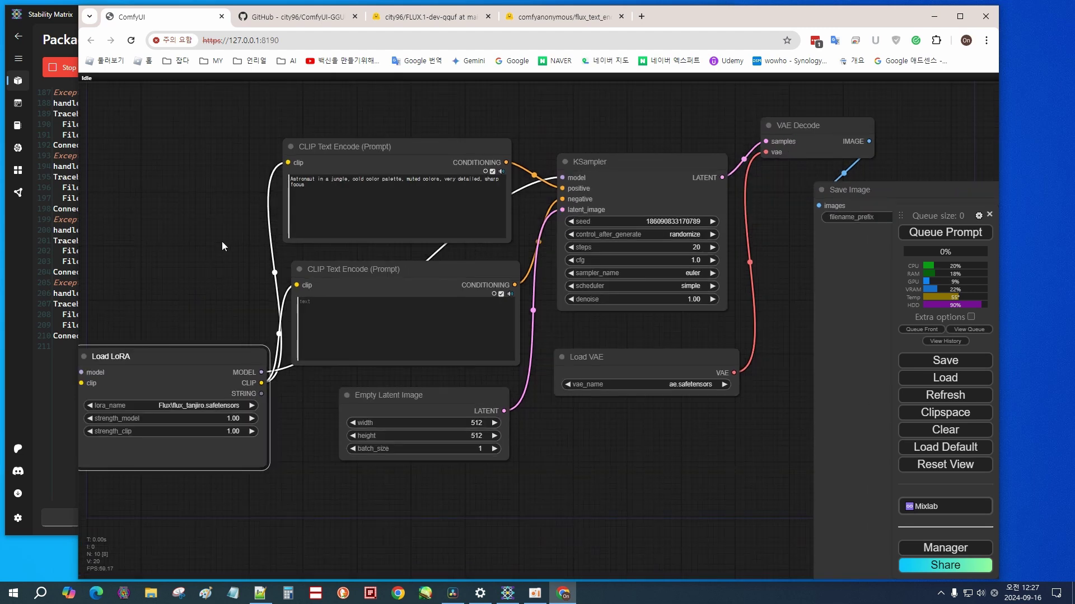
{"action": "left_click_drag", "start_coordinate": [221, 241], "coordinate": [303, 248]}
{"action": "left_click", "coordinate": [458, 156]}
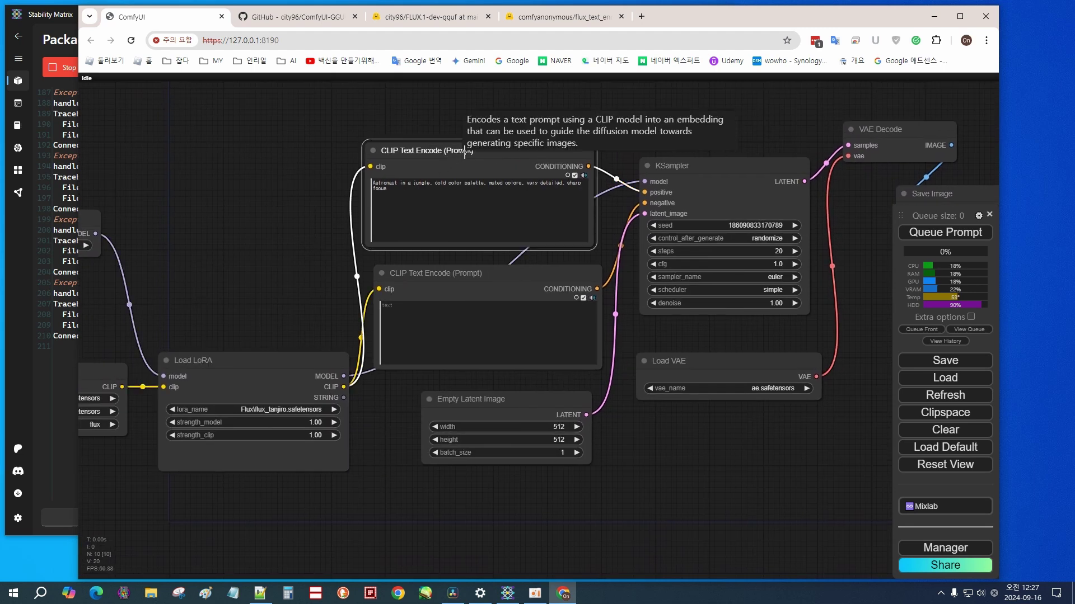
{"action": "left_click", "coordinate": [534, 286]}
{"action": "left_click", "coordinate": [521, 154]}
{"action": "right_click", "coordinate": [521, 149]}
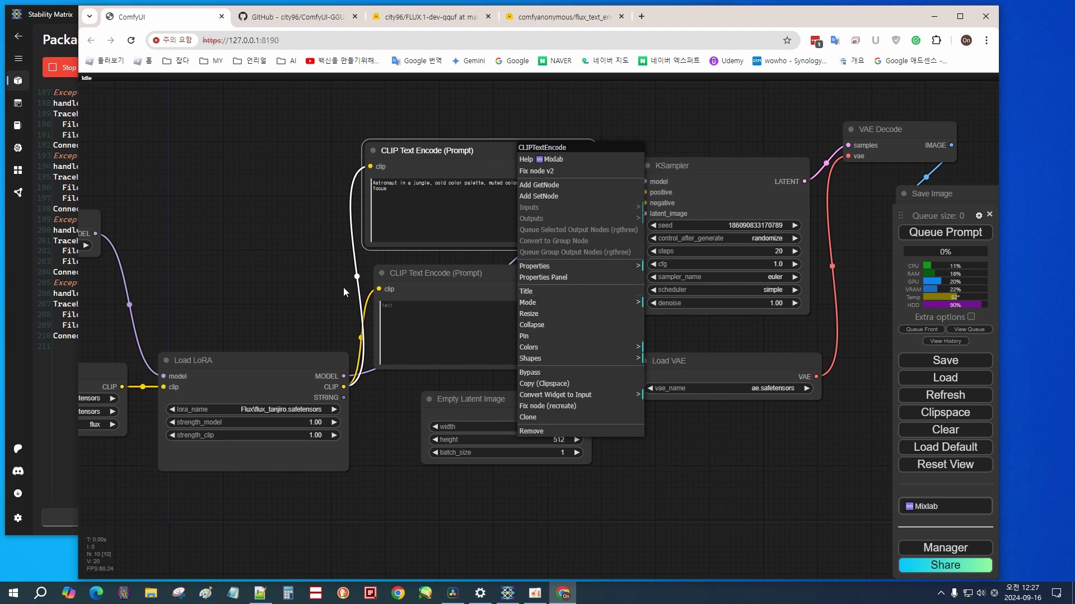
{"action": "left_click", "coordinate": [529, 347]}
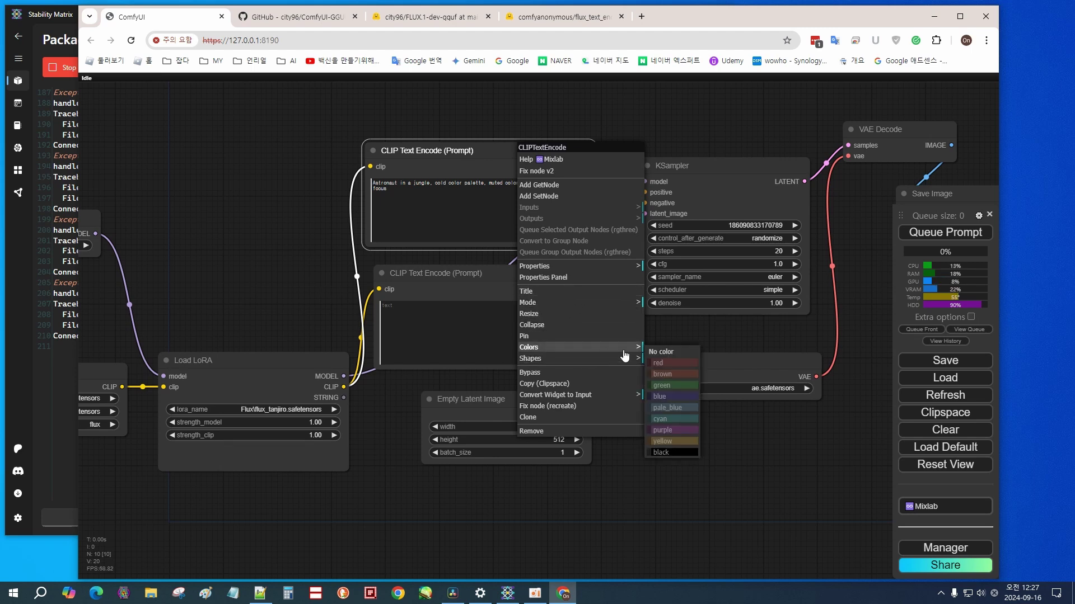
{"action": "left_click", "coordinate": [678, 391]}
- Collapse the empty negative CLIP Text Encode node and move it between the positive prompt node and Empty Latent Image
{"action": "left_click_drag", "start_coordinate": [696, 462], "coordinate": [640, 464]}
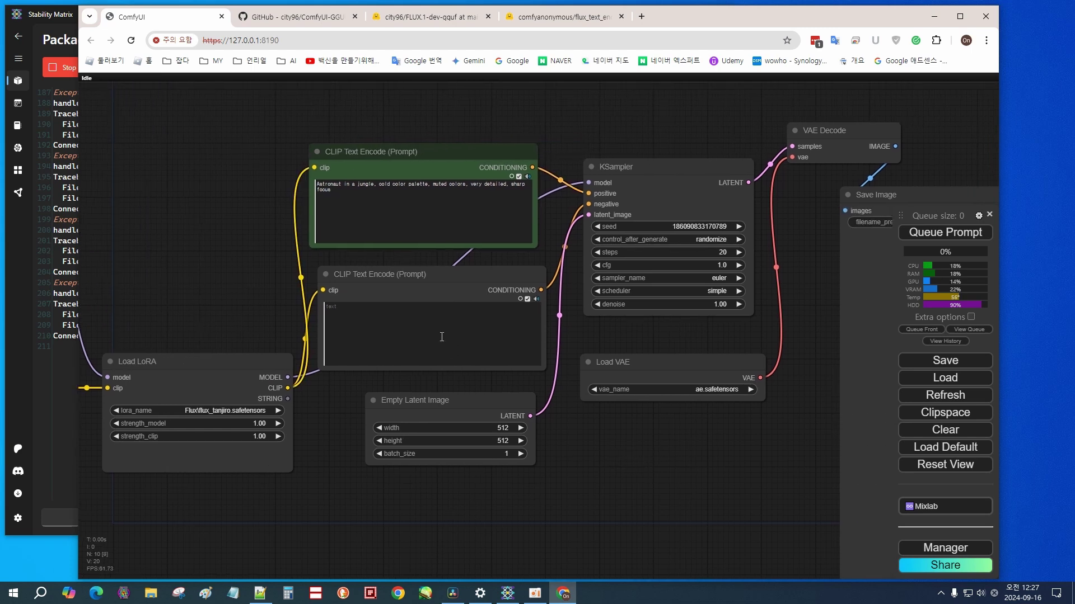
{"action": "left_click", "coordinate": [451, 278]}
{"action": "double_click", "coordinate": [454, 277]}
{"action": "key", "text": "Return"}
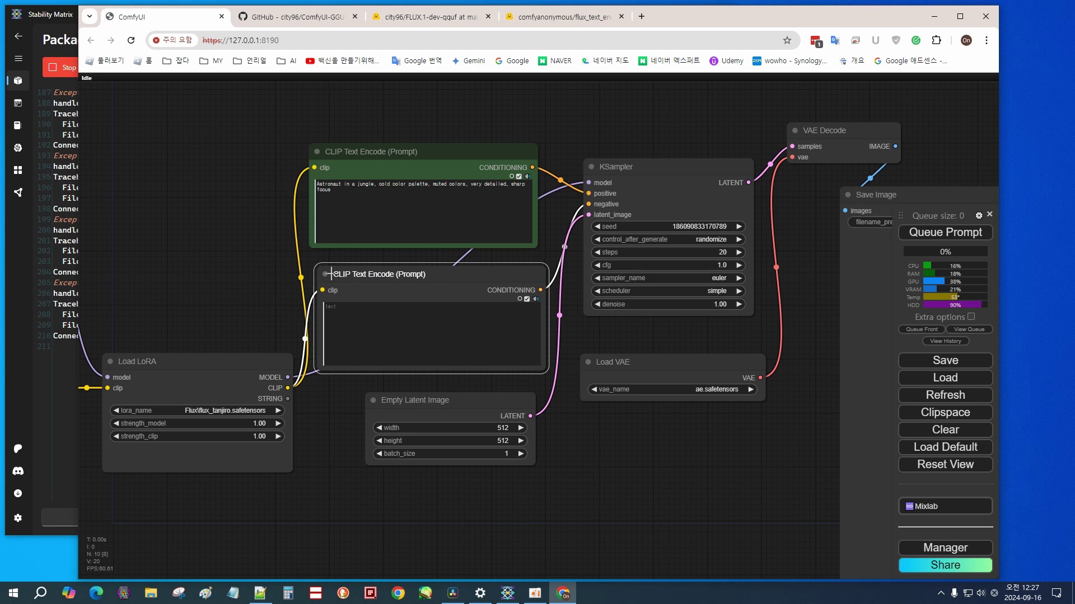
{"action": "key", "text": "alt+c"}
{"action": "left_click_drag", "start_coordinate": [392, 274], "coordinate": [467, 317]}
- Compare the Load VAE selection with ae.safetensors on the black-forest-labs/FLUX.1-dev files page at Hugging Face, then return to the workflow
{"action": "left_click_drag", "start_coordinate": [664, 454], "coordinate": [563, 444]}
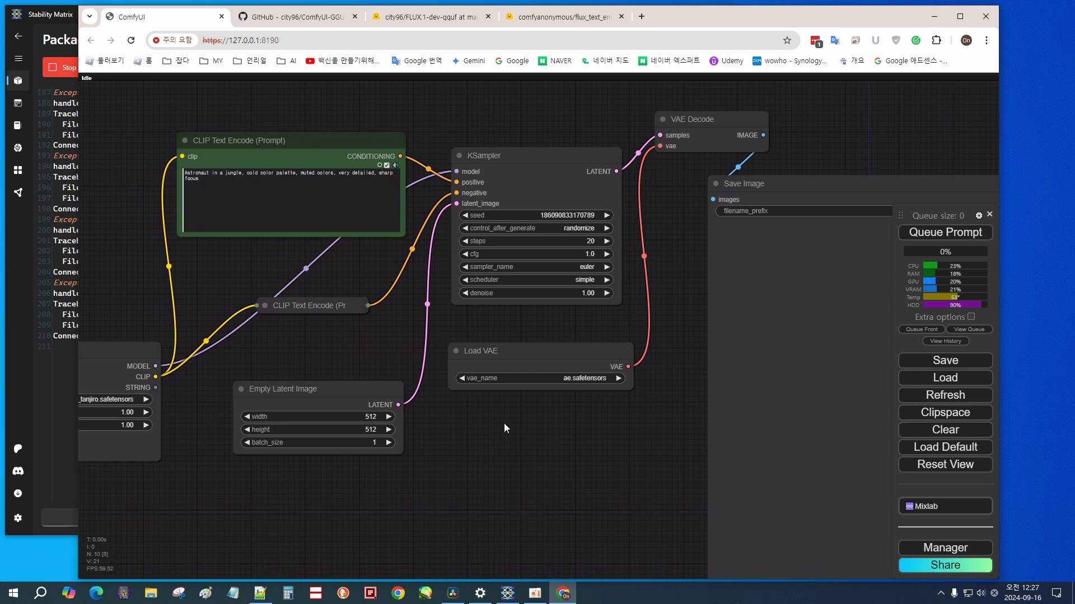
{"action": "left_click", "coordinate": [581, 378]}
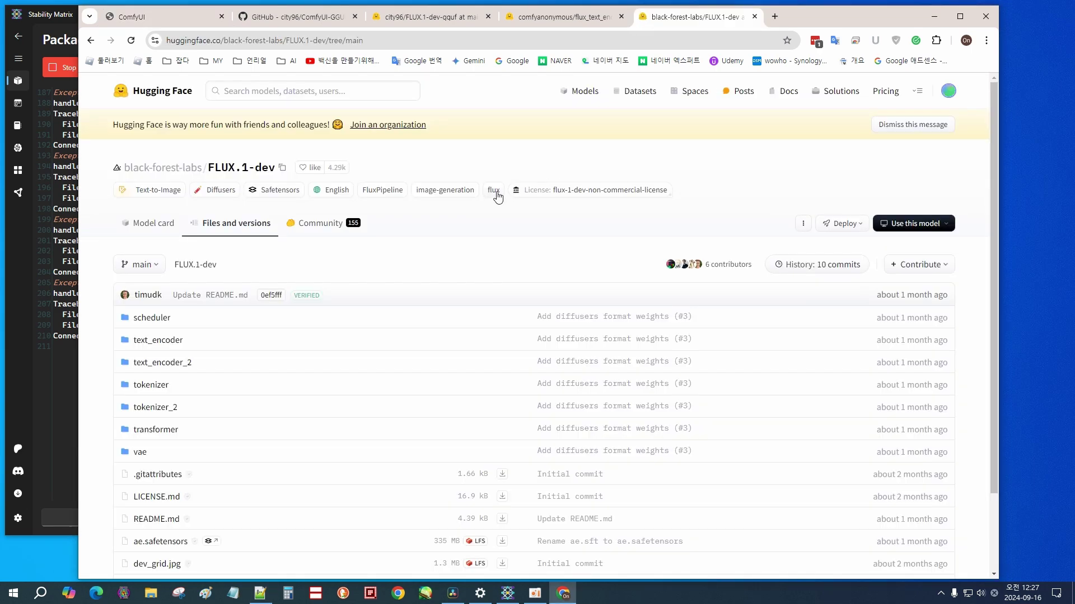
{"action": "scroll", "coordinate": [206, 178], "scroll_direction": "down", "scroll_amount": 2}
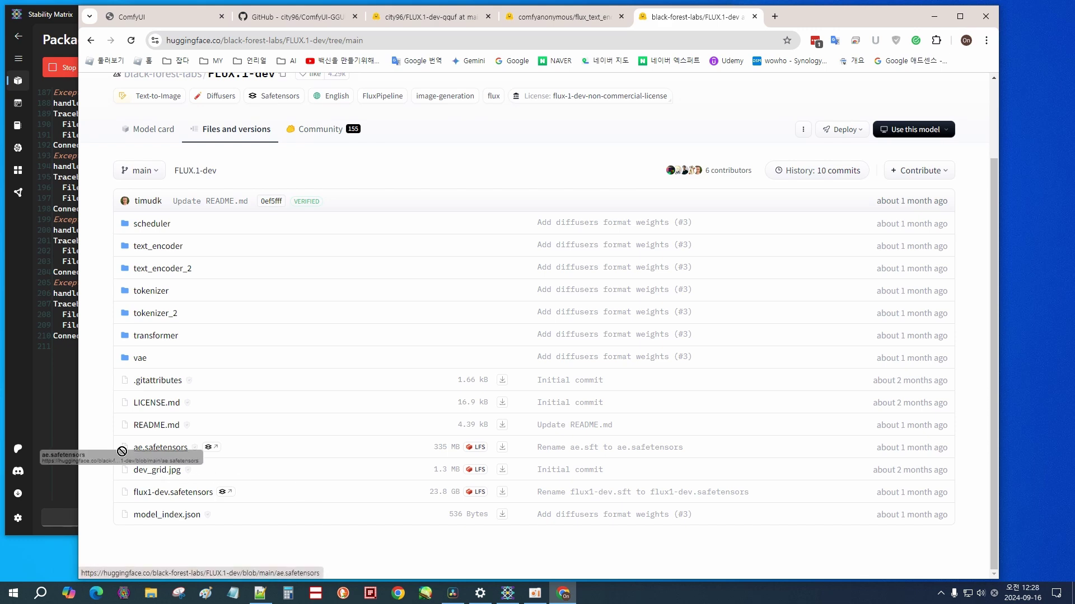
{"action": "left_click_drag", "start_coordinate": [116, 451], "coordinate": [94, 469]}
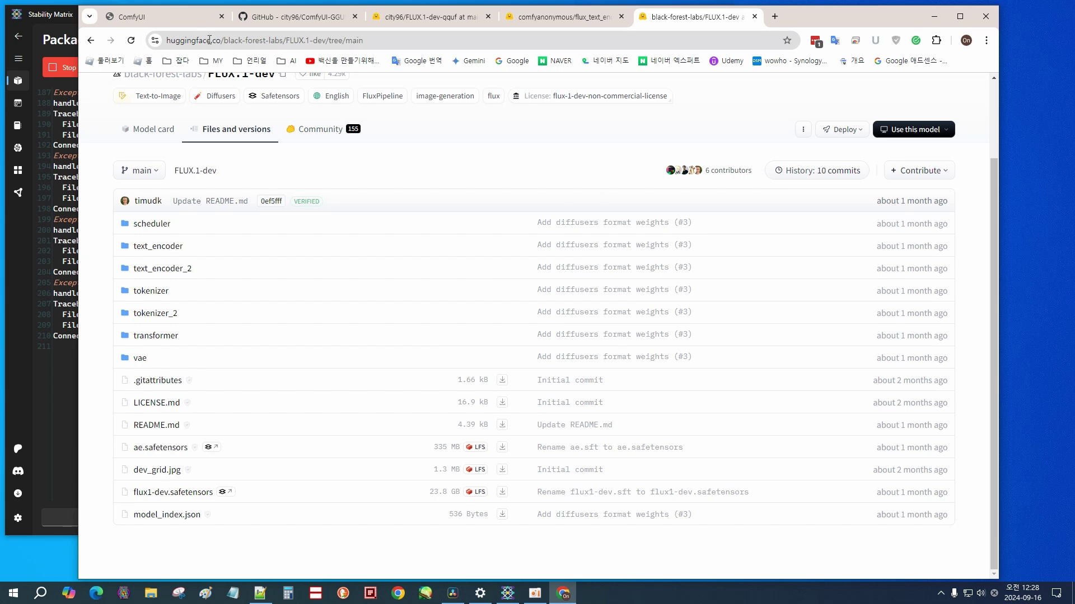
{"action": "left_click", "coordinate": [188, 20]}
- Queue an image generation with the existing astronaut prompt
{"action": "left_click_drag", "start_coordinate": [669, 330], "coordinate": [646, 335]}
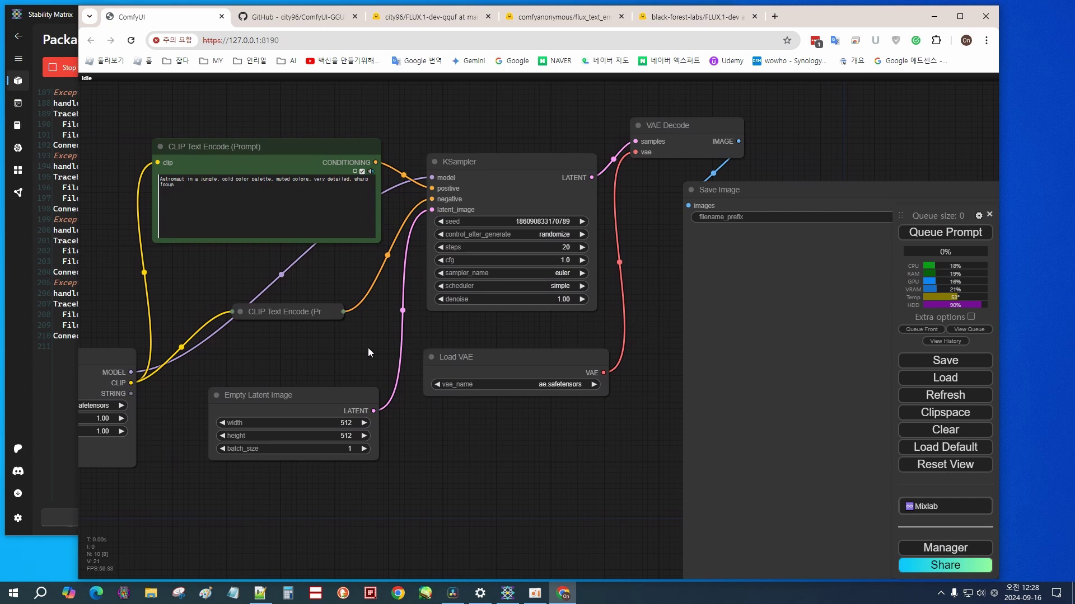
{"action": "left_click_drag", "start_coordinate": [365, 348], "coordinate": [616, 342]}
{"action": "scroll", "coordinate": [615, 341], "scroll_direction": "up", "scroll_amount": 2}
{"action": "key", "text": "ctrl+Return"}
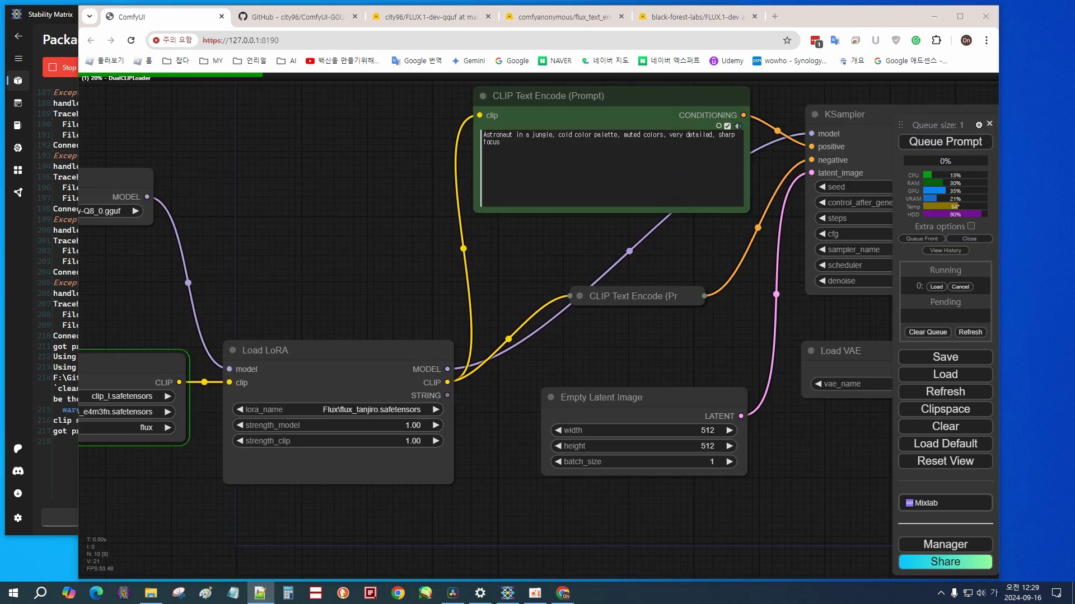
- Replace the positive prompt with tanjiro tags starting "kqvadjof, 1boy, solo, brown hair, scar on forehead, red eyes, earrings, black and green checker haori, long sleeves, smile"
{"action": "left_click", "coordinate": [537, 154]}
{"action": "key", "text": "ctrl+a"}
{"action": "type", "text": "kqvadjof, 1boy, solo, brown hair, scar on forehead, red eyes, earrings, black and green checker haori, long sleeves, smile, looking at viewer, upper body, simple background, white background, jacket, closed mouth, official style, white wraps on legs"}
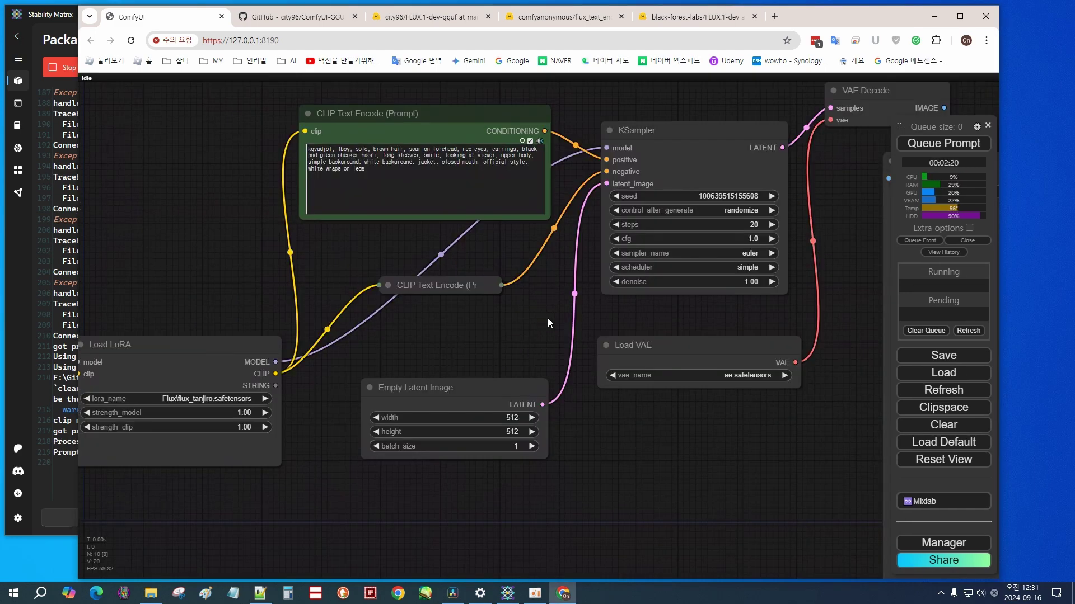
- Queue a generation with the tanjiro prompt and the LoRA connected, and bring the Save Image node into view for the result
{"action": "scroll", "coordinate": [547, 320], "scroll_direction": "down", "scroll_amount": 2}
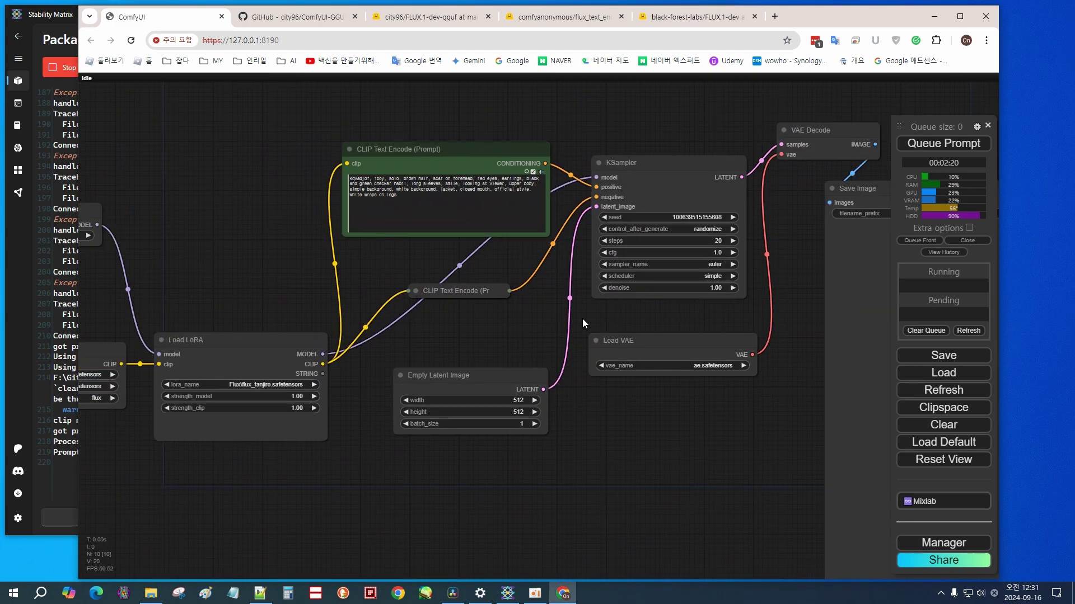
{"action": "left_click", "coordinate": [952, 144]}
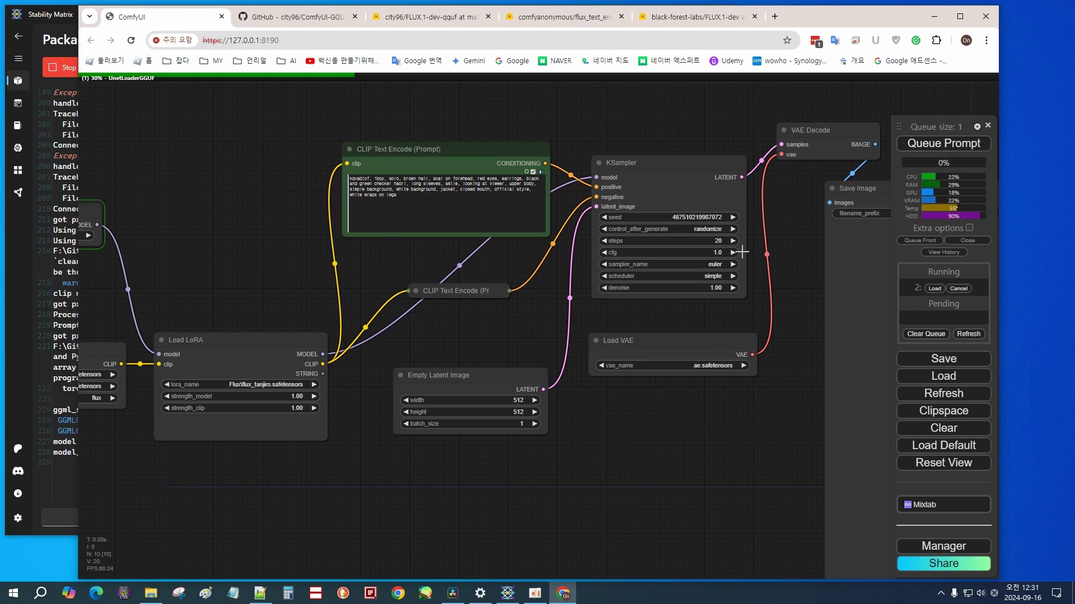
{"action": "left_click_drag", "start_coordinate": [228, 267], "coordinate": [384, 257]}
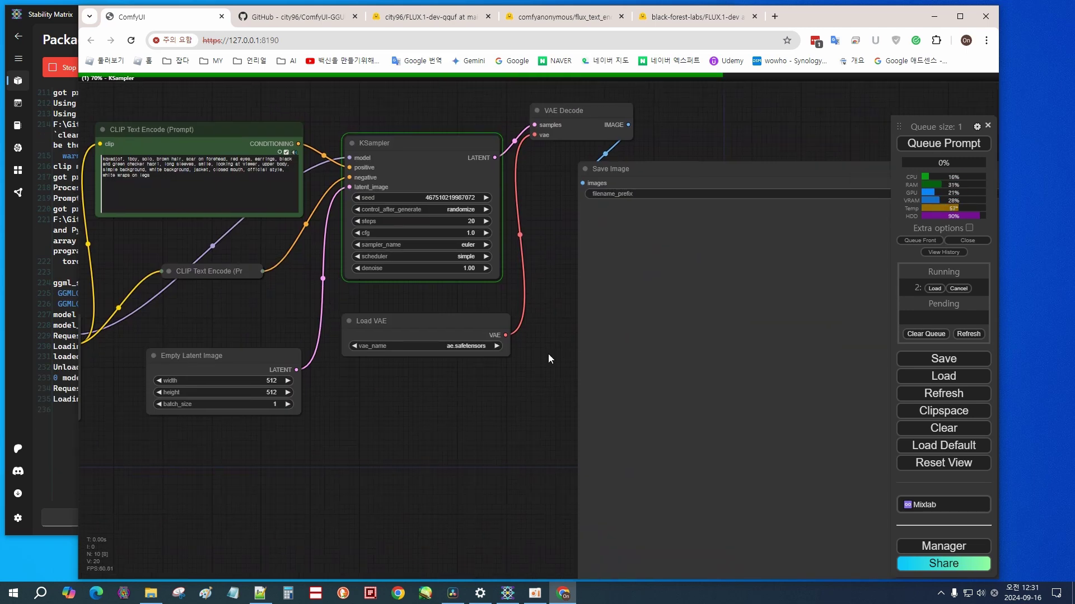
{"action": "key", "text": "alt+Tab"}
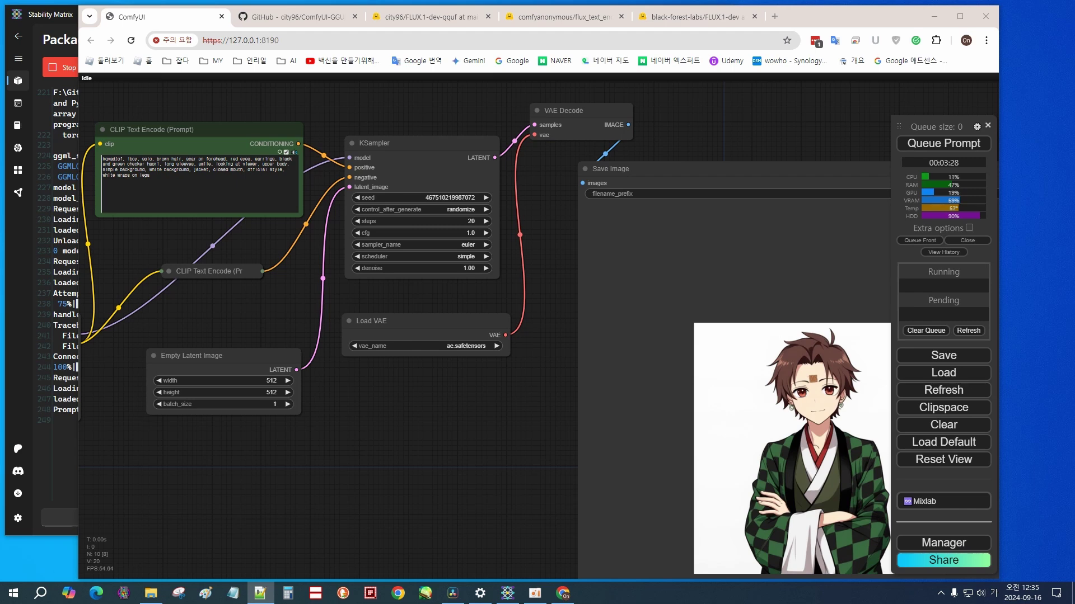
- Bypass Load LoRA by wiring Unet Loader's MODEL to the KSampler and DualCLIPLoader's CLIP to both prompt nodes, moving Load LoRA down
{"action": "left_click_drag", "start_coordinate": [406, 428], "coordinate": [226, 438]}
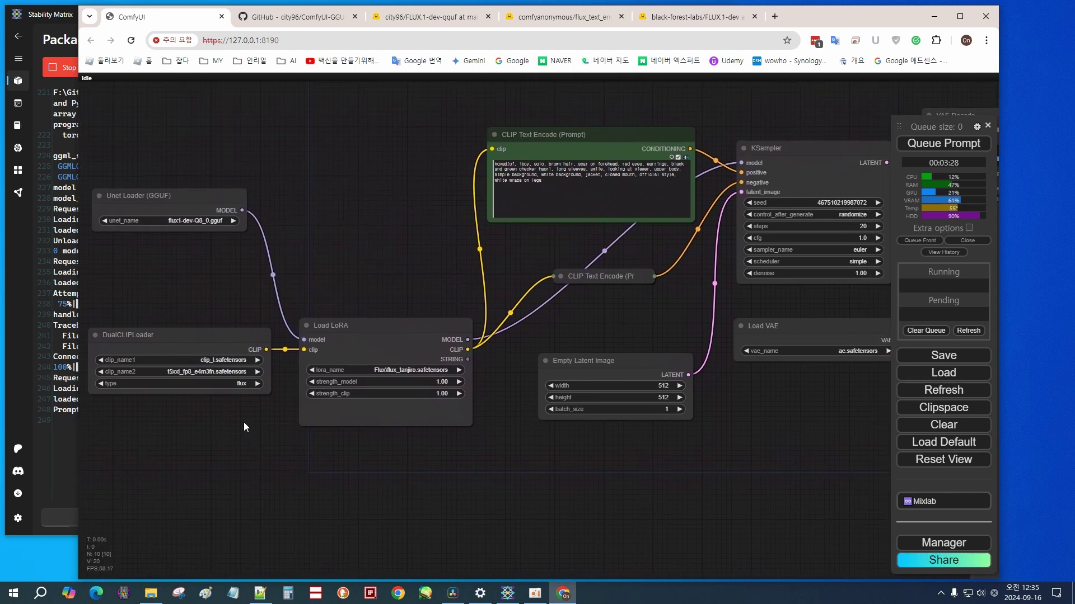
{"action": "left_click_drag", "start_coordinate": [379, 277], "coordinate": [367, 317]}
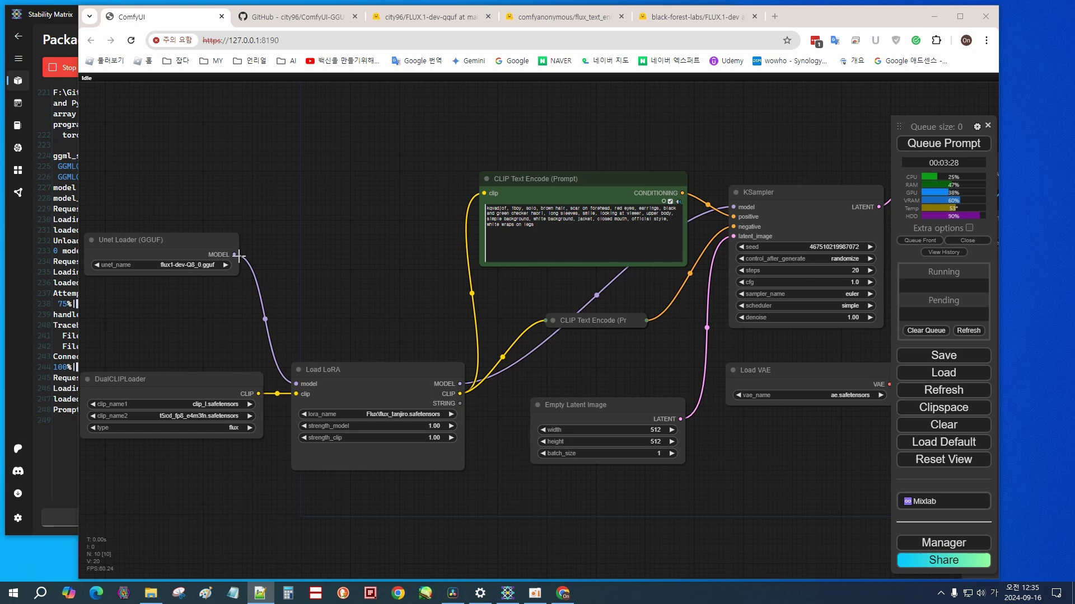
{"action": "left_click_drag", "start_coordinate": [235, 255], "coordinate": [735, 208]}
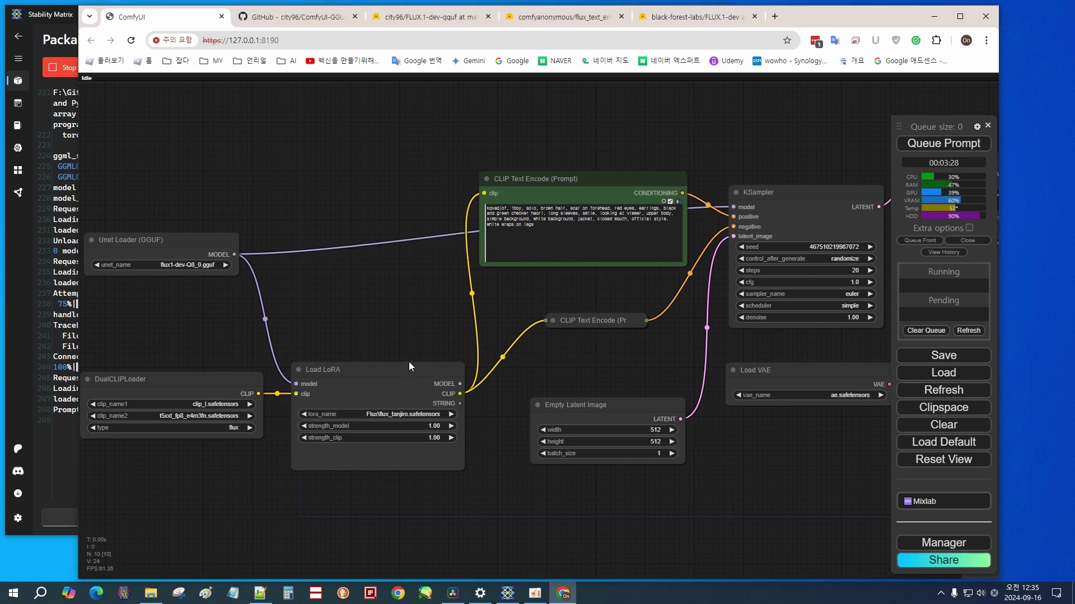
{"action": "left_click_drag", "start_coordinate": [348, 374], "coordinate": [365, 400]}
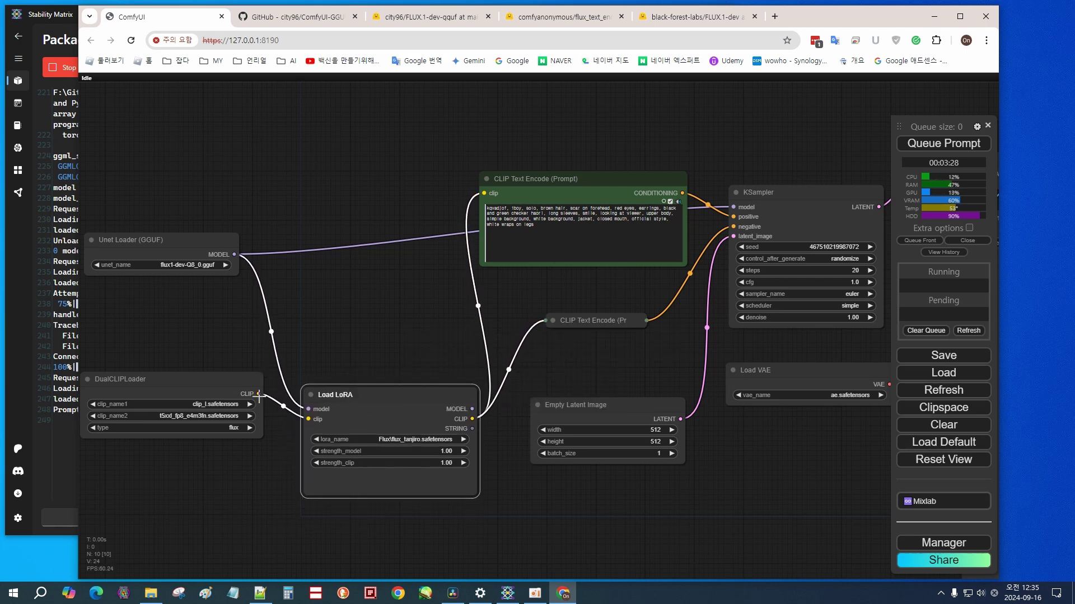
{"action": "left_click_drag", "start_coordinate": [258, 393], "coordinate": [484, 193]}
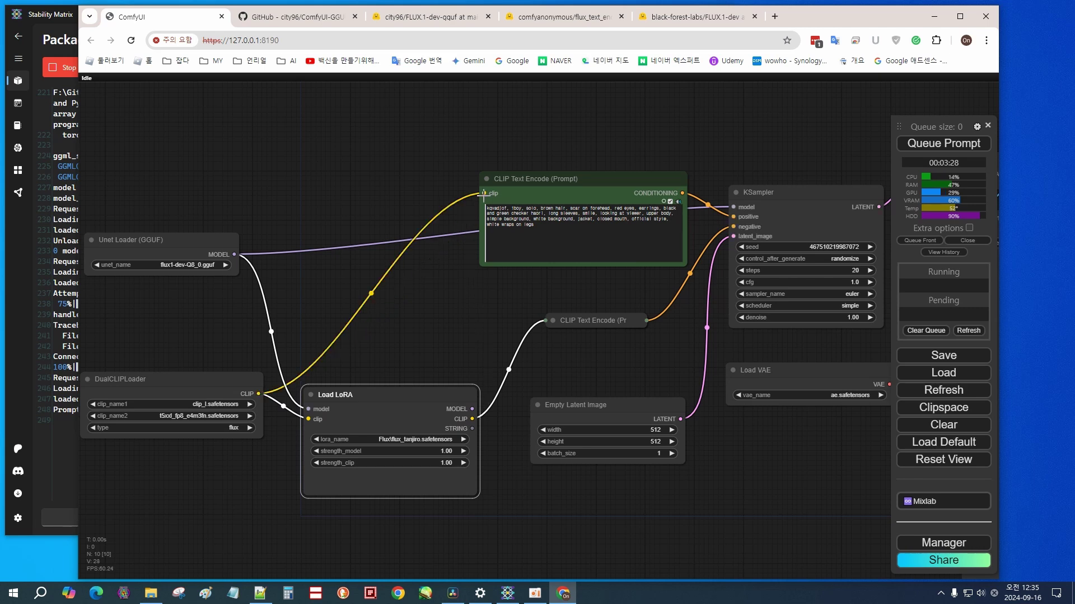
{"action": "left_click_drag", "start_coordinate": [259, 394], "coordinate": [548, 318]}
{"action": "left_click_drag", "start_coordinate": [427, 395], "coordinate": [423, 433]}
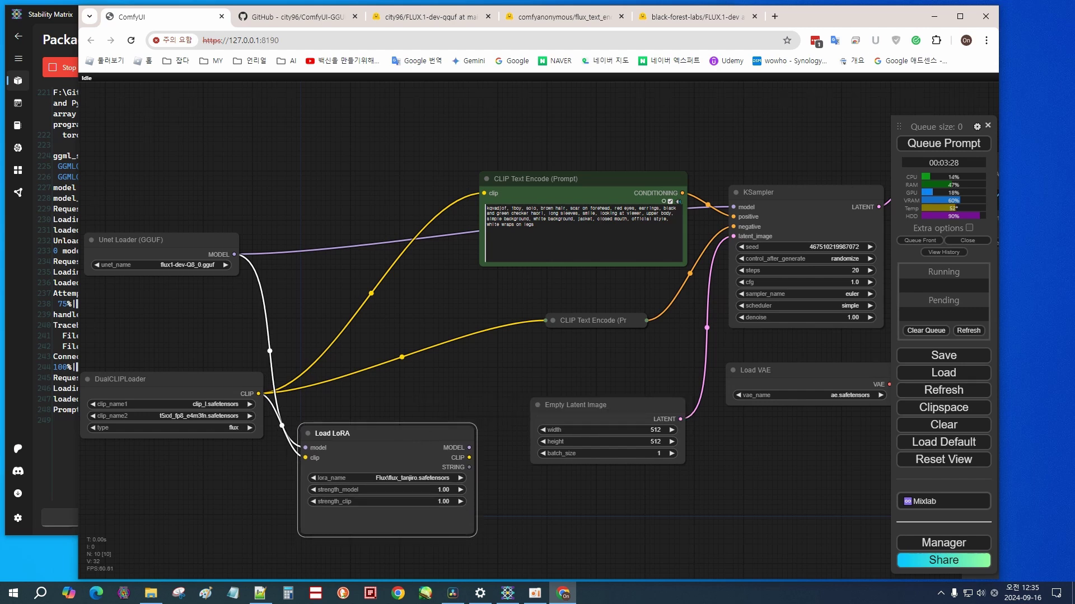
- Queue a comparison generation without the LoRA and bring the Save Image node into view
{"action": "scroll", "coordinate": [633, 412], "scroll_direction": "down", "scroll_amount": 2}
{"action": "key", "text": "ctrl+Return"}
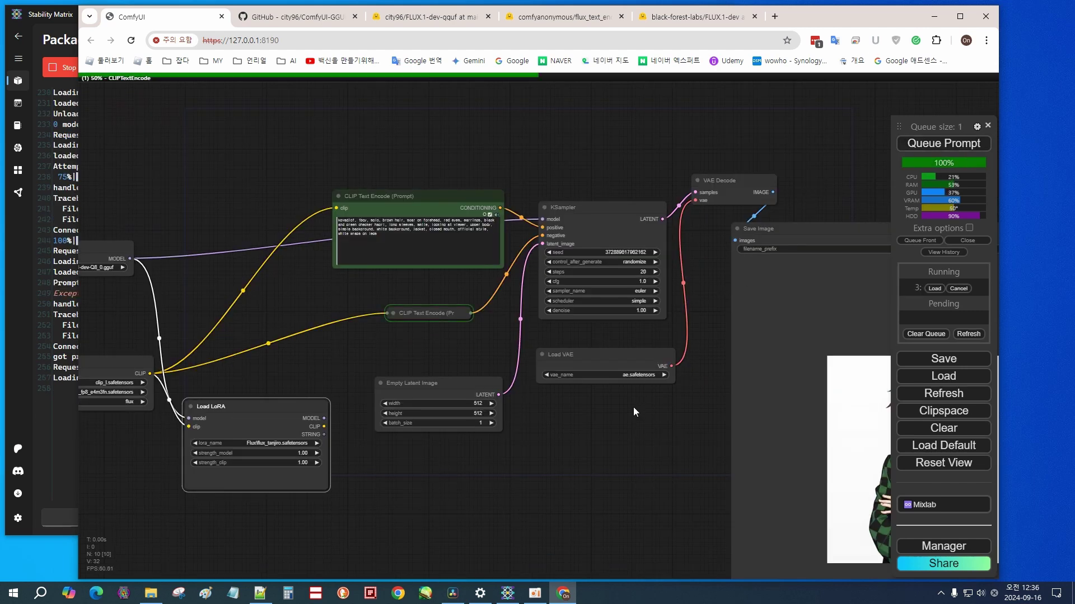
{"action": "left_click_drag", "start_coordinate": [633, 412], "coordinate": [462, 364]}
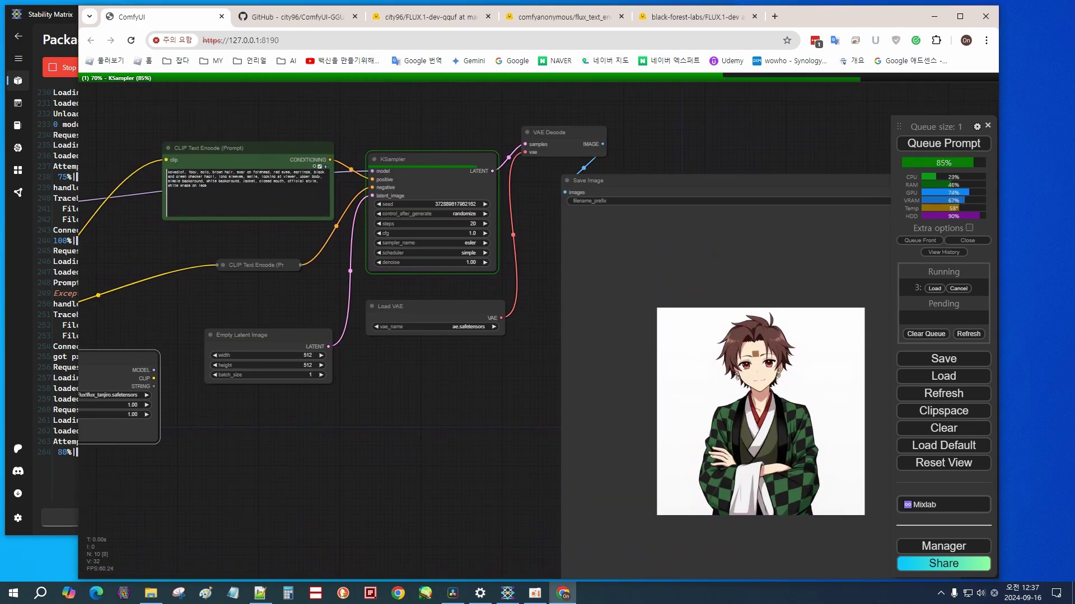
- Reconnect Load LoRA's CLIP output to both prompt nodes and its MODEL output to the KSampler, tidying the node positions
{"action": "left_click_drag", "start_coordinate": [304, 437], "coordinate": [619, 455]}
{"action": "left_click_drag", "start_coordinate": [469, 396], "coordinate": [533, 282]}
{"action": "left_click_drag", "start_coordinate": [469, 397], "coordinate": [481, 178]}
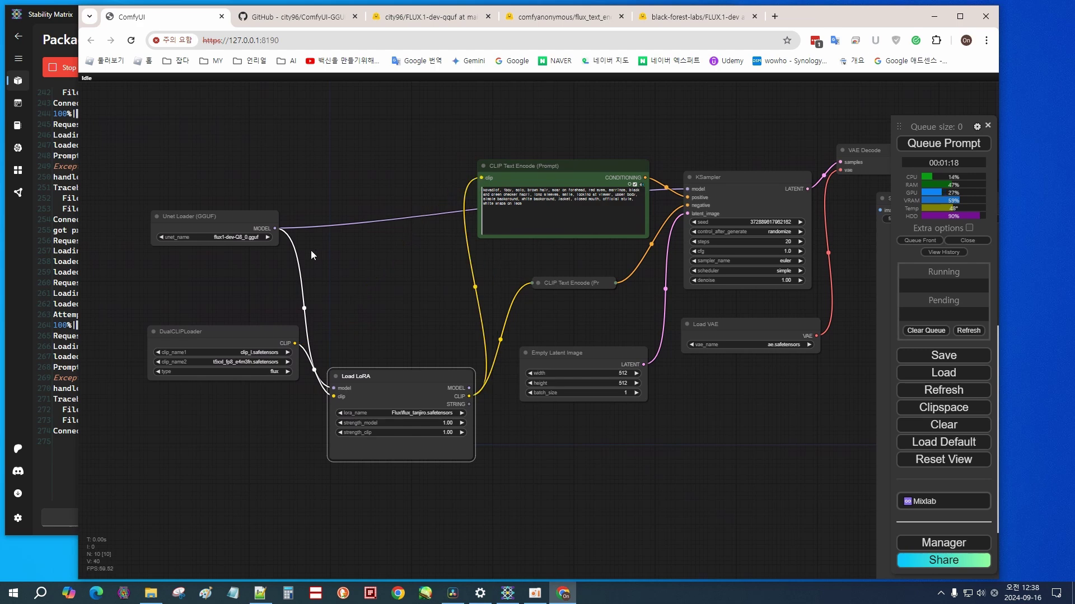
{"action": "left_click_drag", "start_coordinate": [343, 373], "coordinate": [351, 323]}
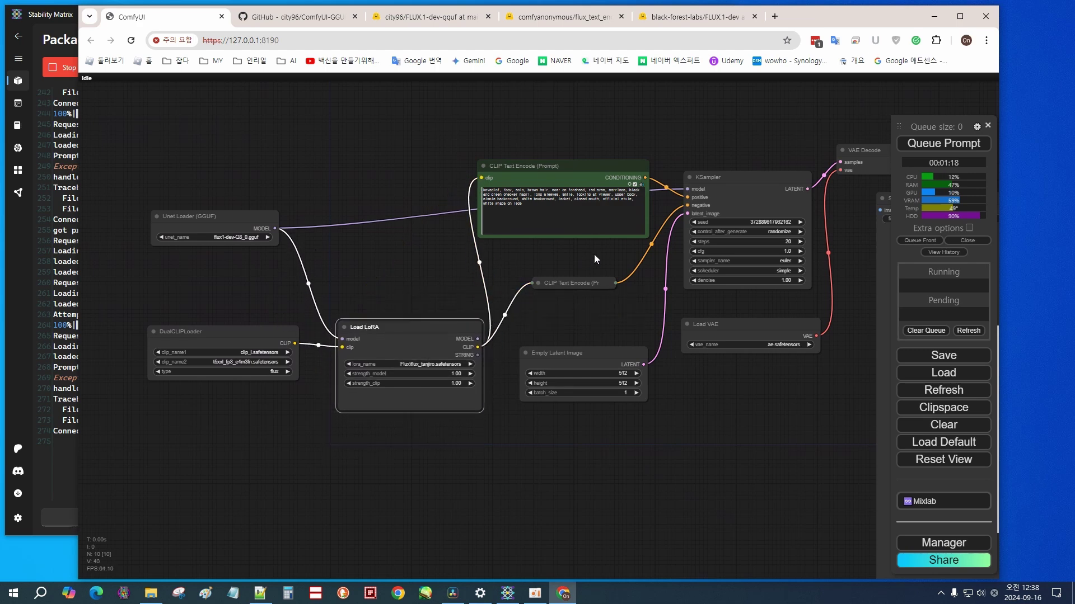
{"action": "left_click_drag", "start_coordinate": [477, 338], "coordinate": [685, 193]}
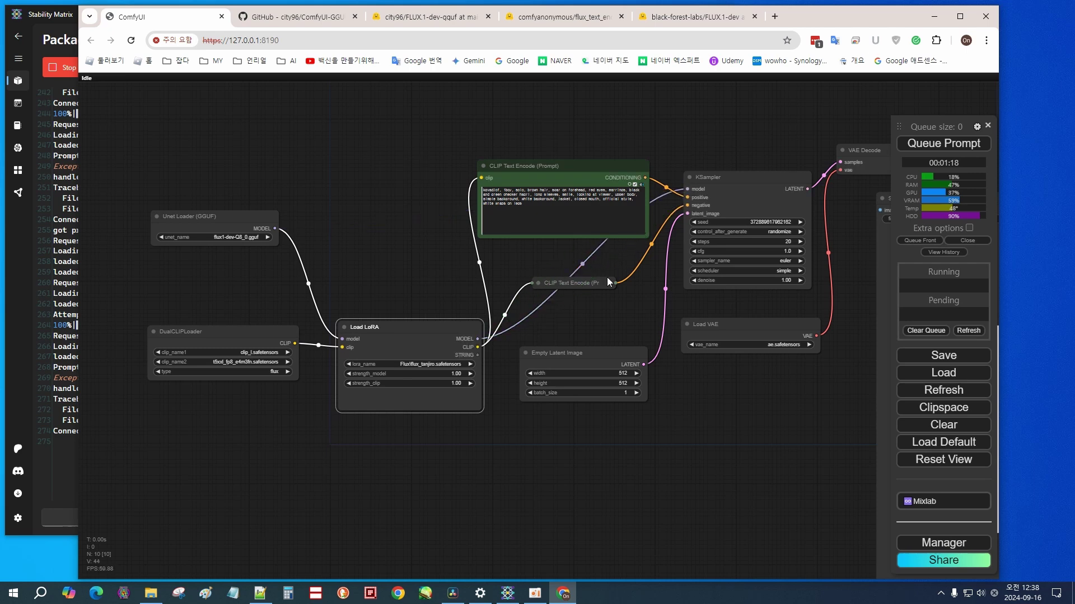
{"action": "left_click_drag", "start_coordinate": [571, 286], "coordinate": [569, 295]}
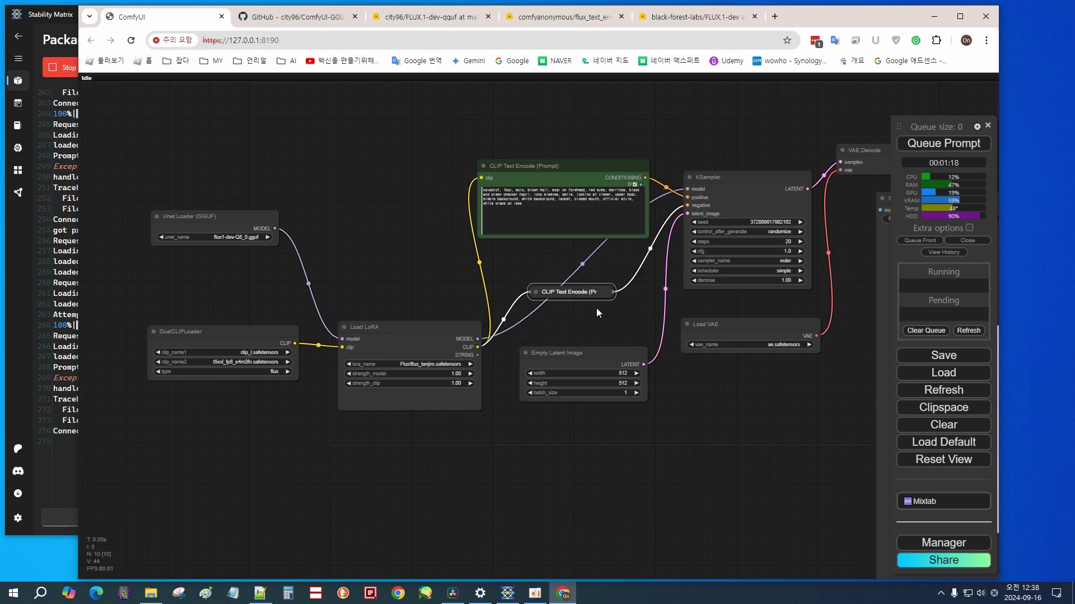